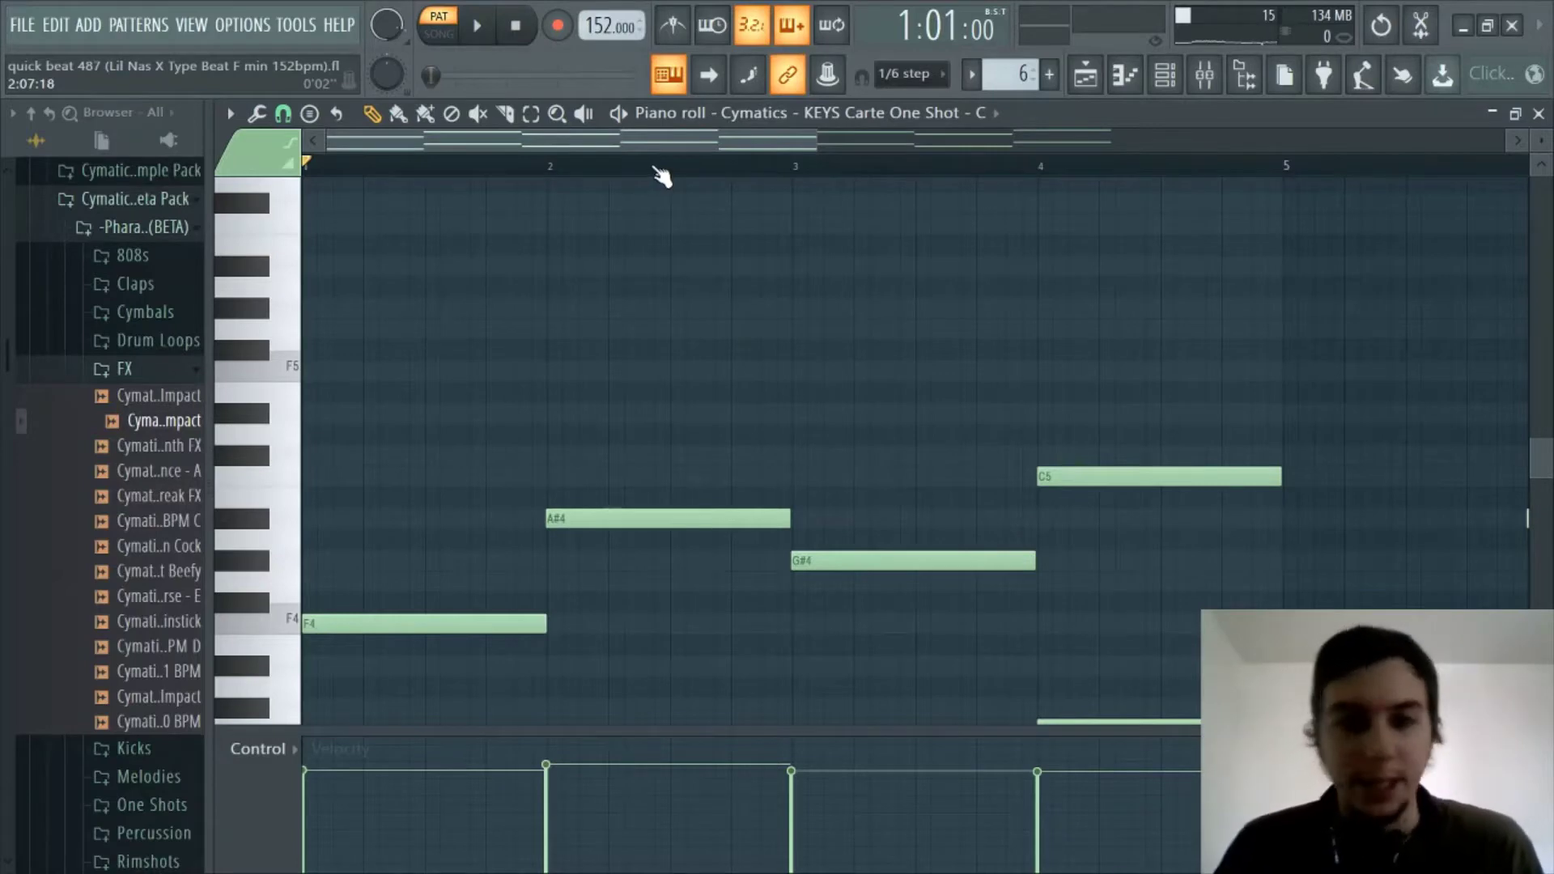
{"action": "scroll", "coordinate": [654, 166], "scroll_direction": "up", "scroll_amount": 1}
{"action": "left_click_drag", "start_coordinate": [639, 144], "coordinate": [523, 144]}
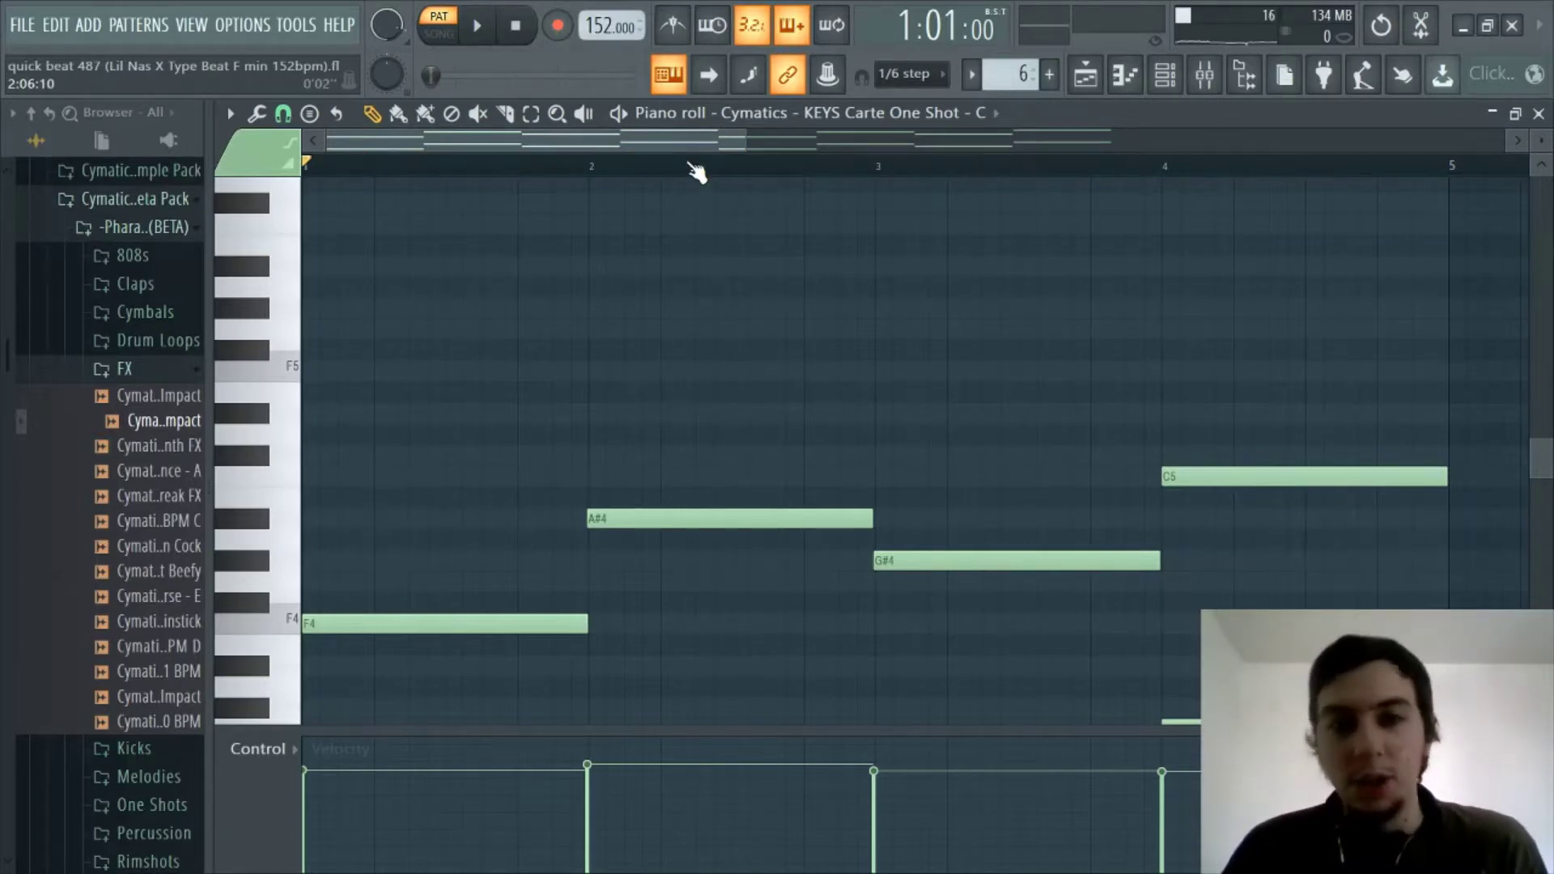
{"action": "scroll", "coordinate": [638, 139], "scroll_direction": "up", "scroll_amount": 2}
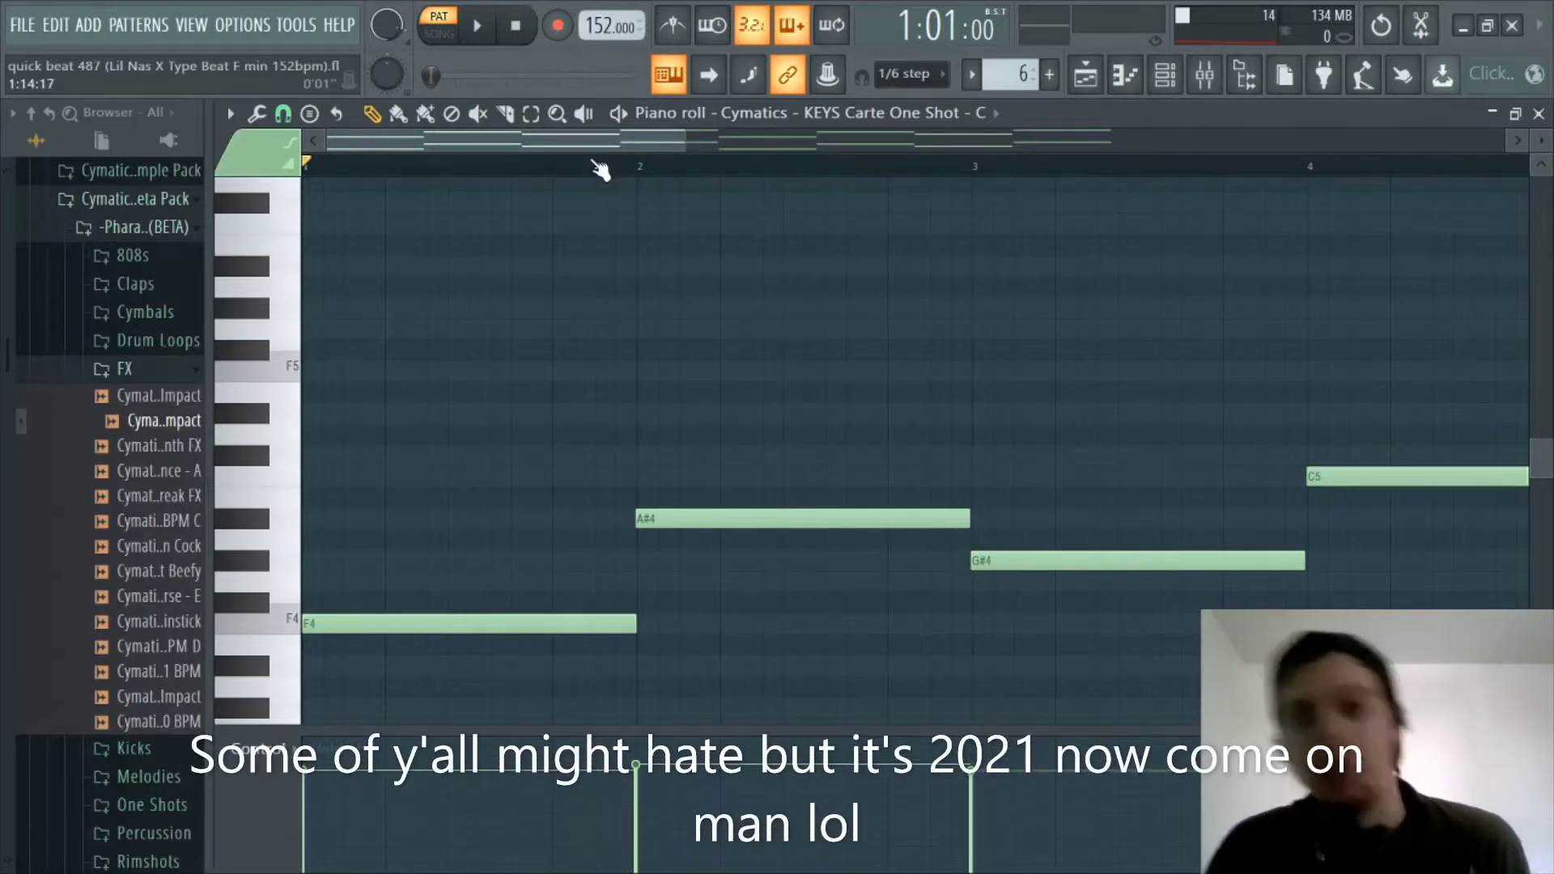
{"action": "scroll", "coordinate": [599, 170], "scroll_direction": "down", "scroll_amount": 1}
{"action": "scroll", "coordinate": [599, 170], "scroll_direction": "down", "scroll_amount": 1}
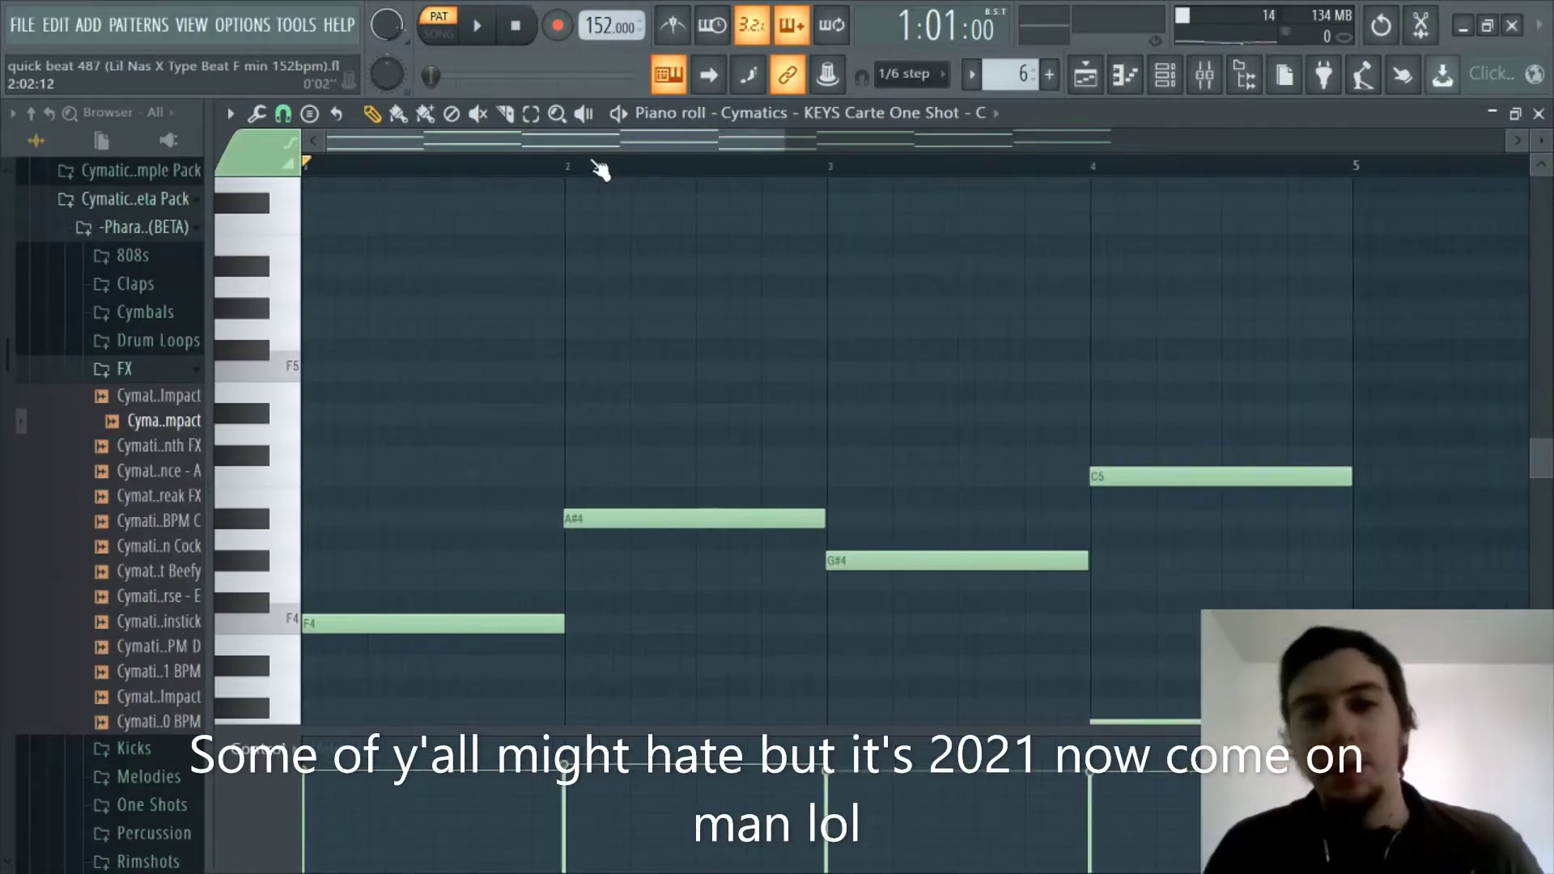
{"action": "scroll", "coordinate": [537, 168], "scroll_direction": "up", "scroll_amount": 2}
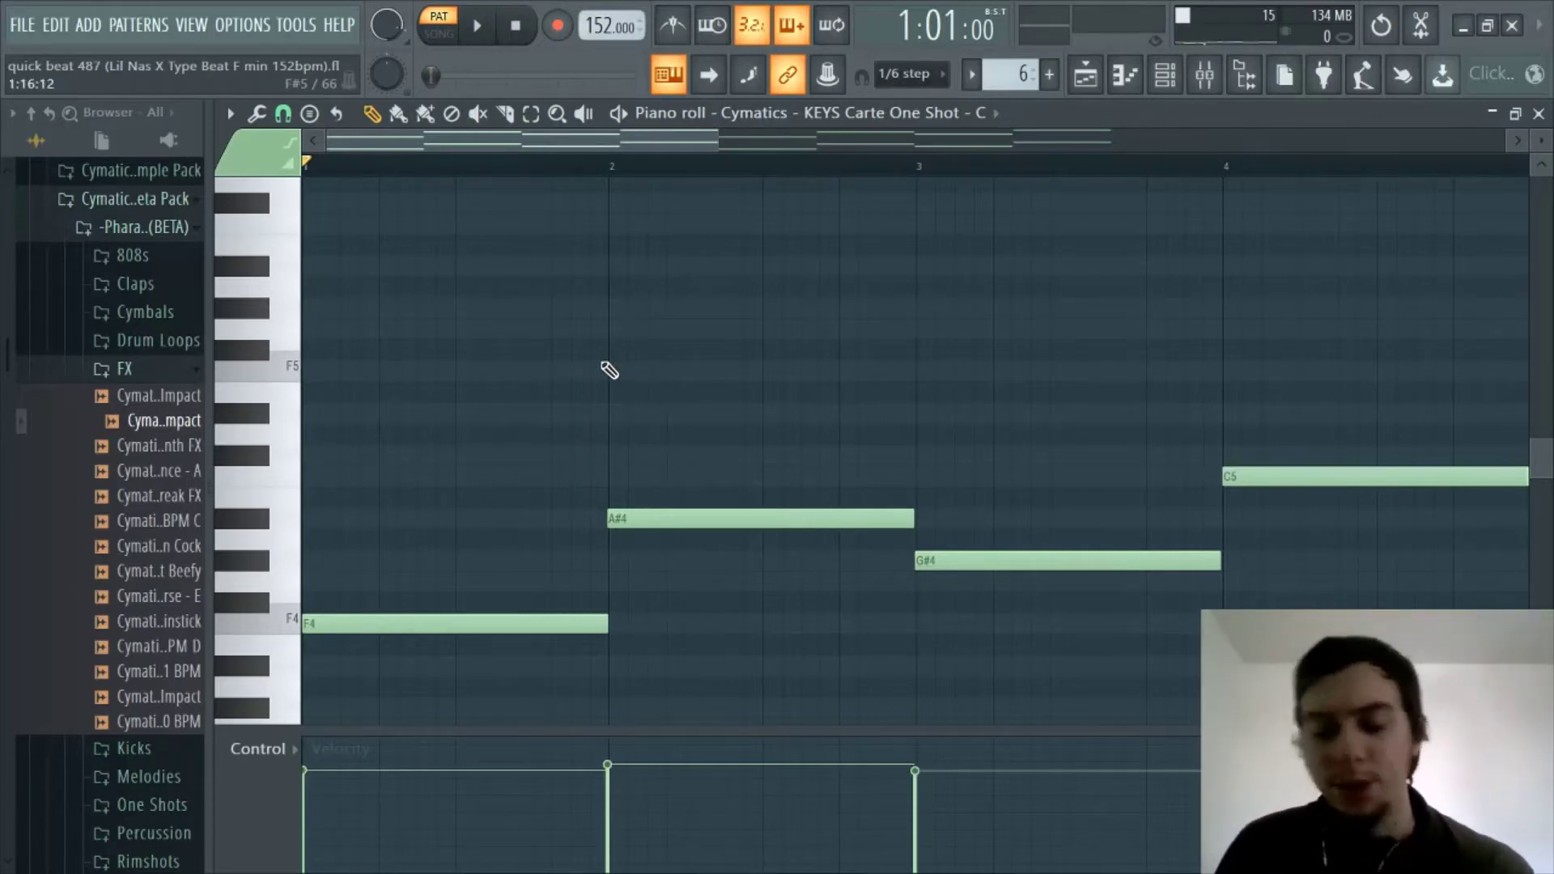
Step: Examine the upper and lower octave layers of the KEYS Carte chord pattern and audition its F4 root note
{"action": "scroll", "coordinate": [602, 375], "scroll_direction": "down", "scroll_amount": 3}
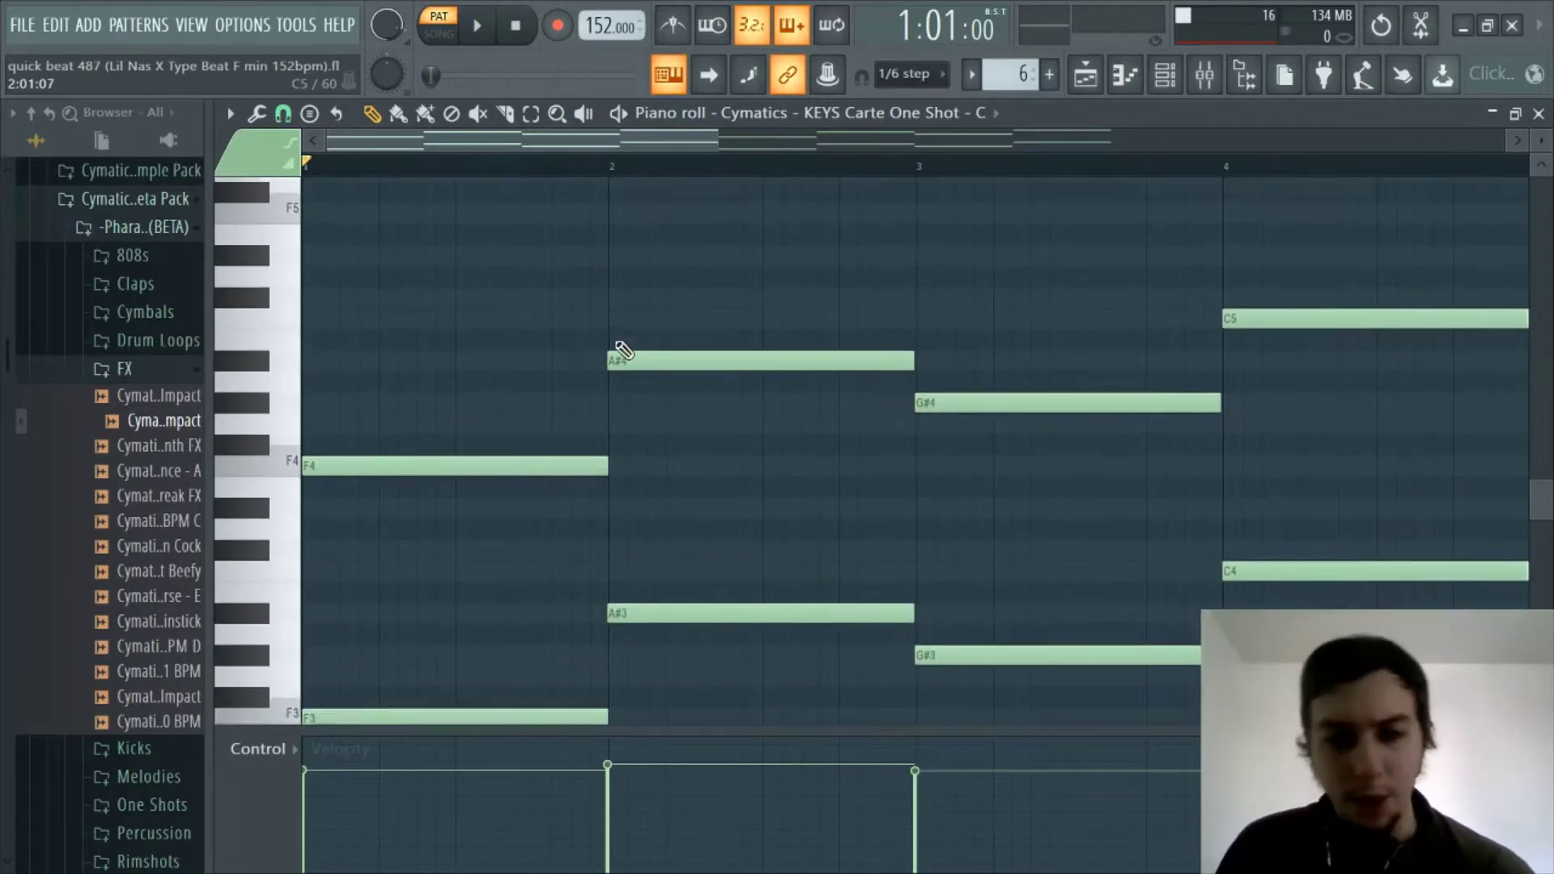
{"action": "scroll", "coordinate": [647, 381], "scroll_direction": "down", "scroll_amount": 1}
{"action": "scroll", "coordinate": [652, 386], "scroll_direction": "up", "scroll_amount": 2}
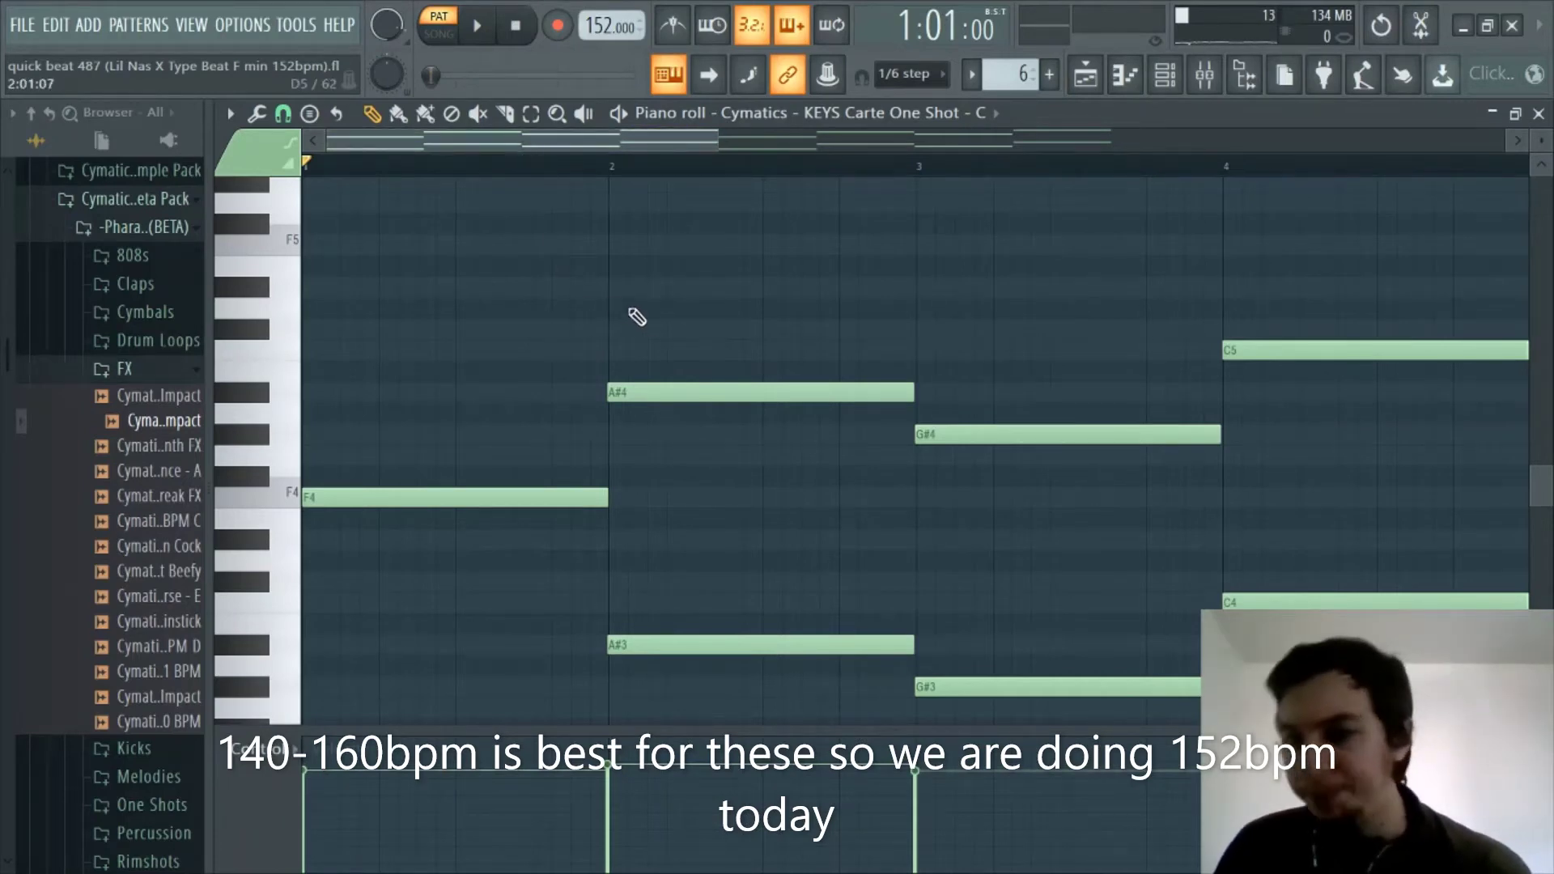
{"action": "scroll", "coordinate": [634, 315], "scroll_direction": "down", "scroll_amount": 1}
{"action": "scroll", "coordinate": [628, 319], "scroll_direction": "up", "scroll_amount": 2}
{"action": "scroll", "coordinate": [628, 318], "scroll_direction": "down", "scroll_amount": 1}
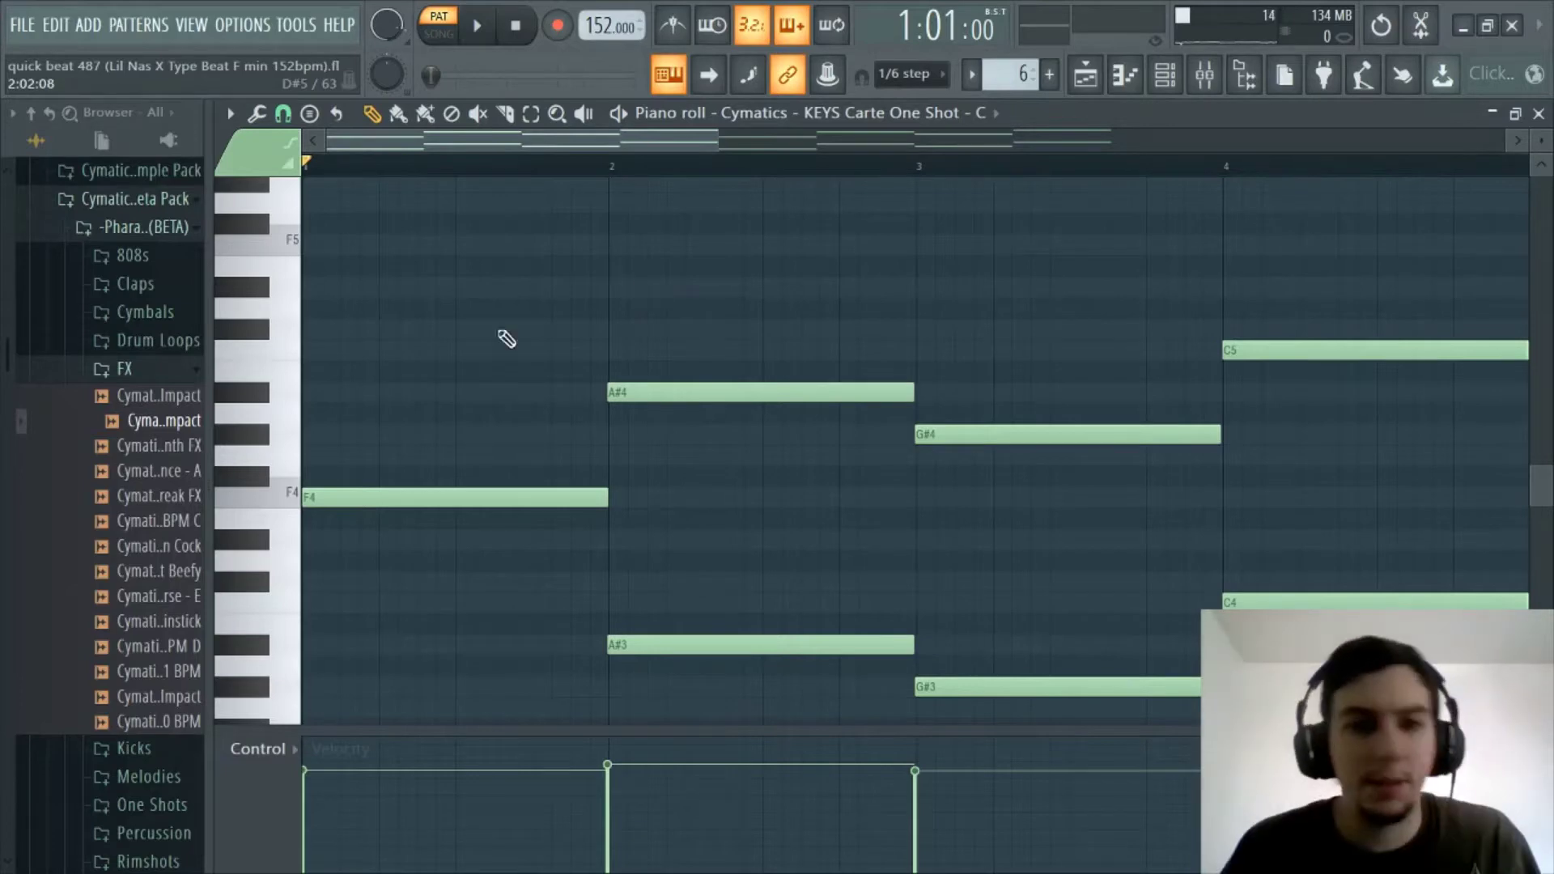
{"action": "left_click", "coordinate": [293, 497]}
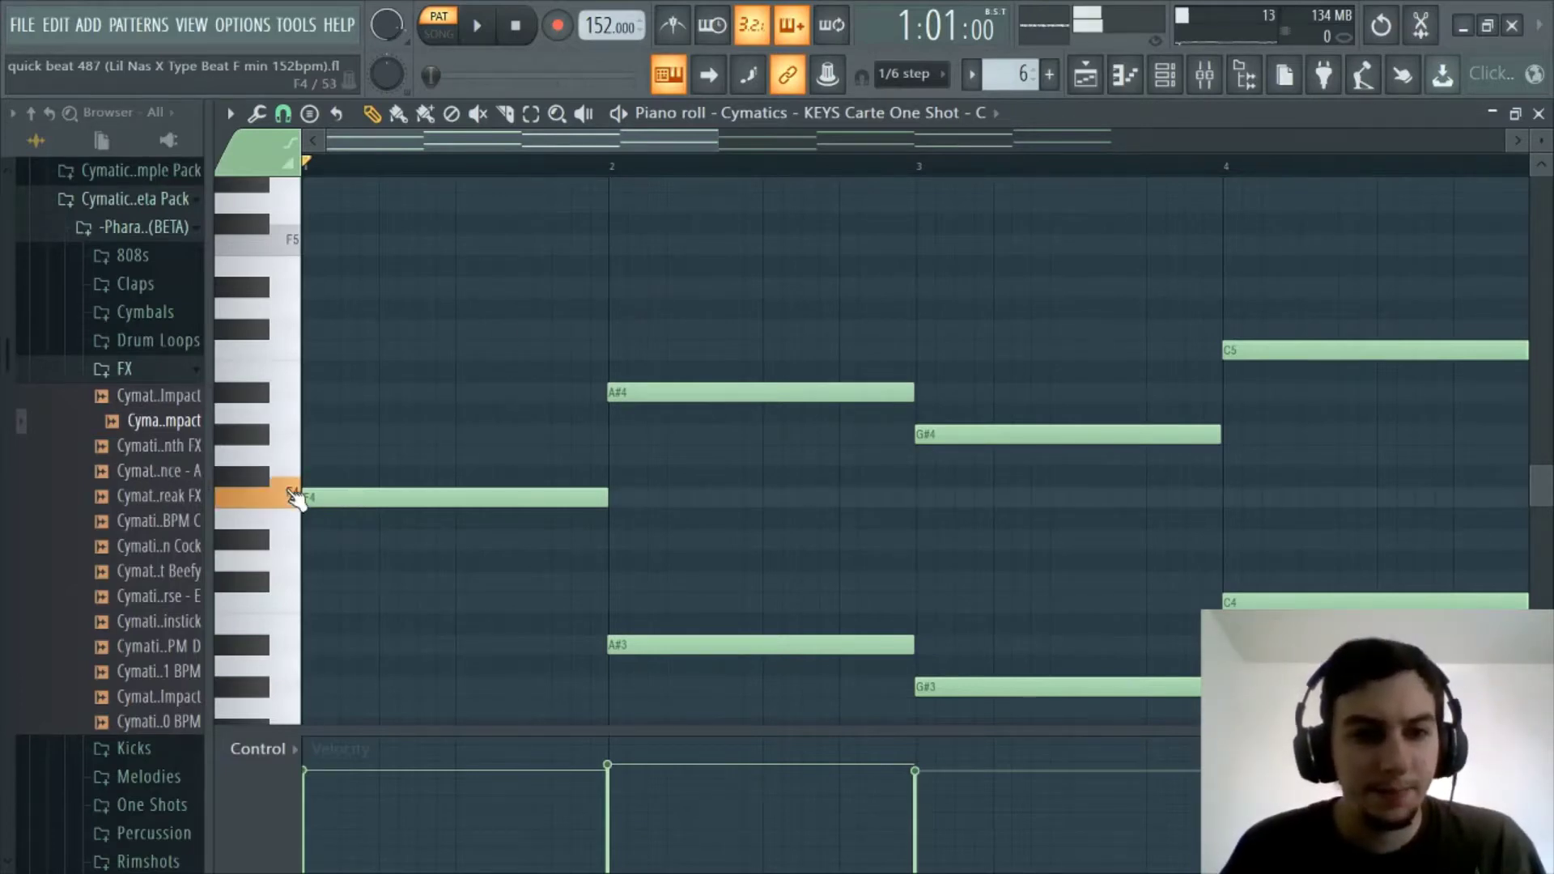
{"action": "scroll", "coordinate": [534, 450], "scroll_direction": "down", "scroll_amount": 3}
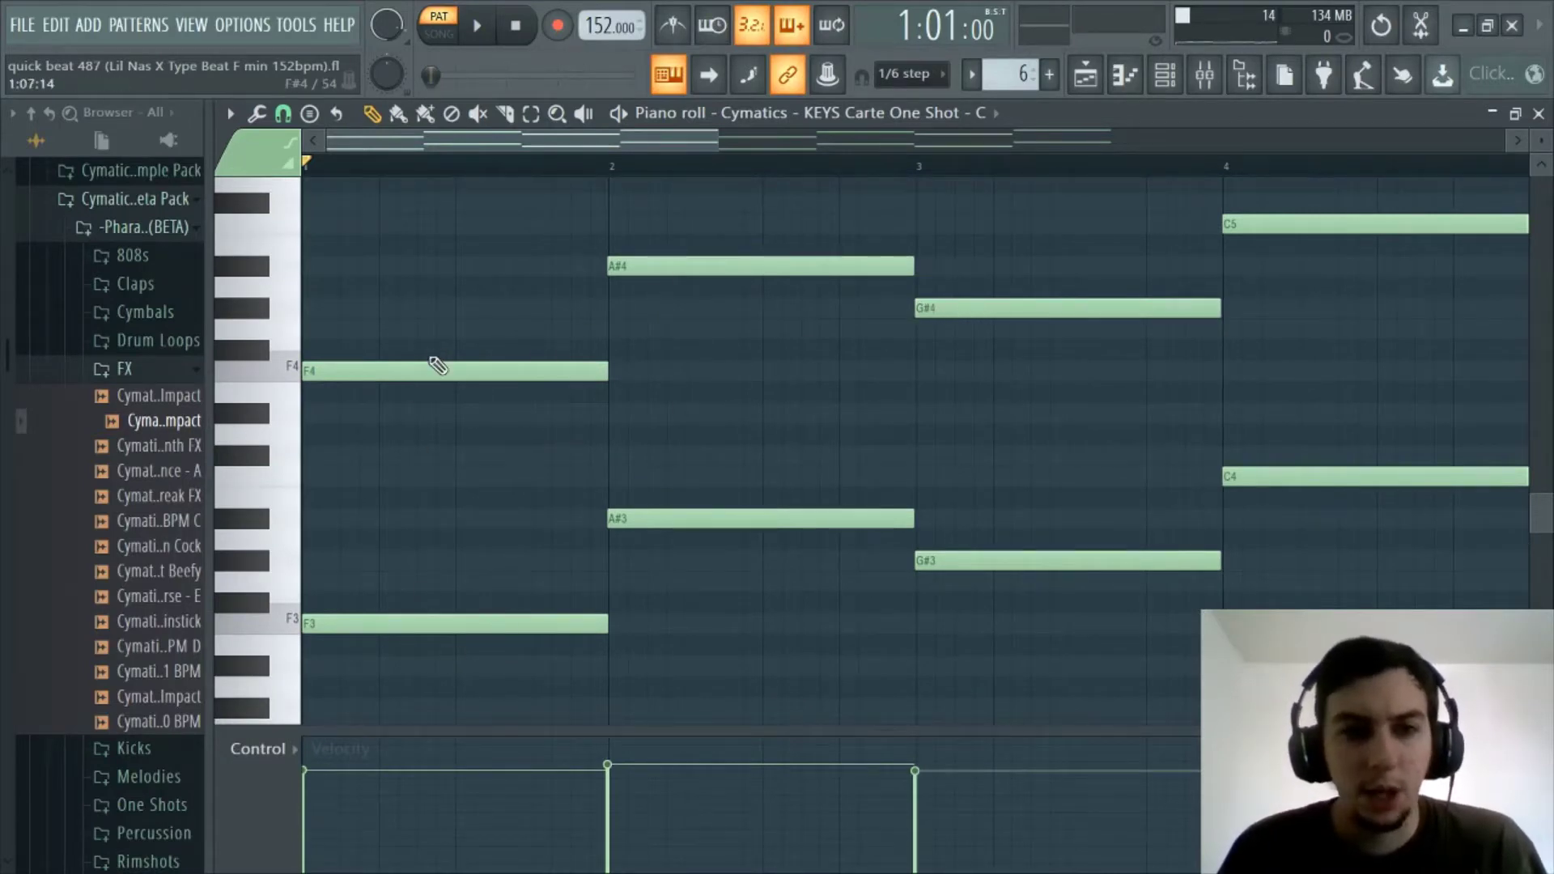
{"action": "scroll", "coordinate": [549, 410], "scroll_direction": "up", "scroll_amount": 2}
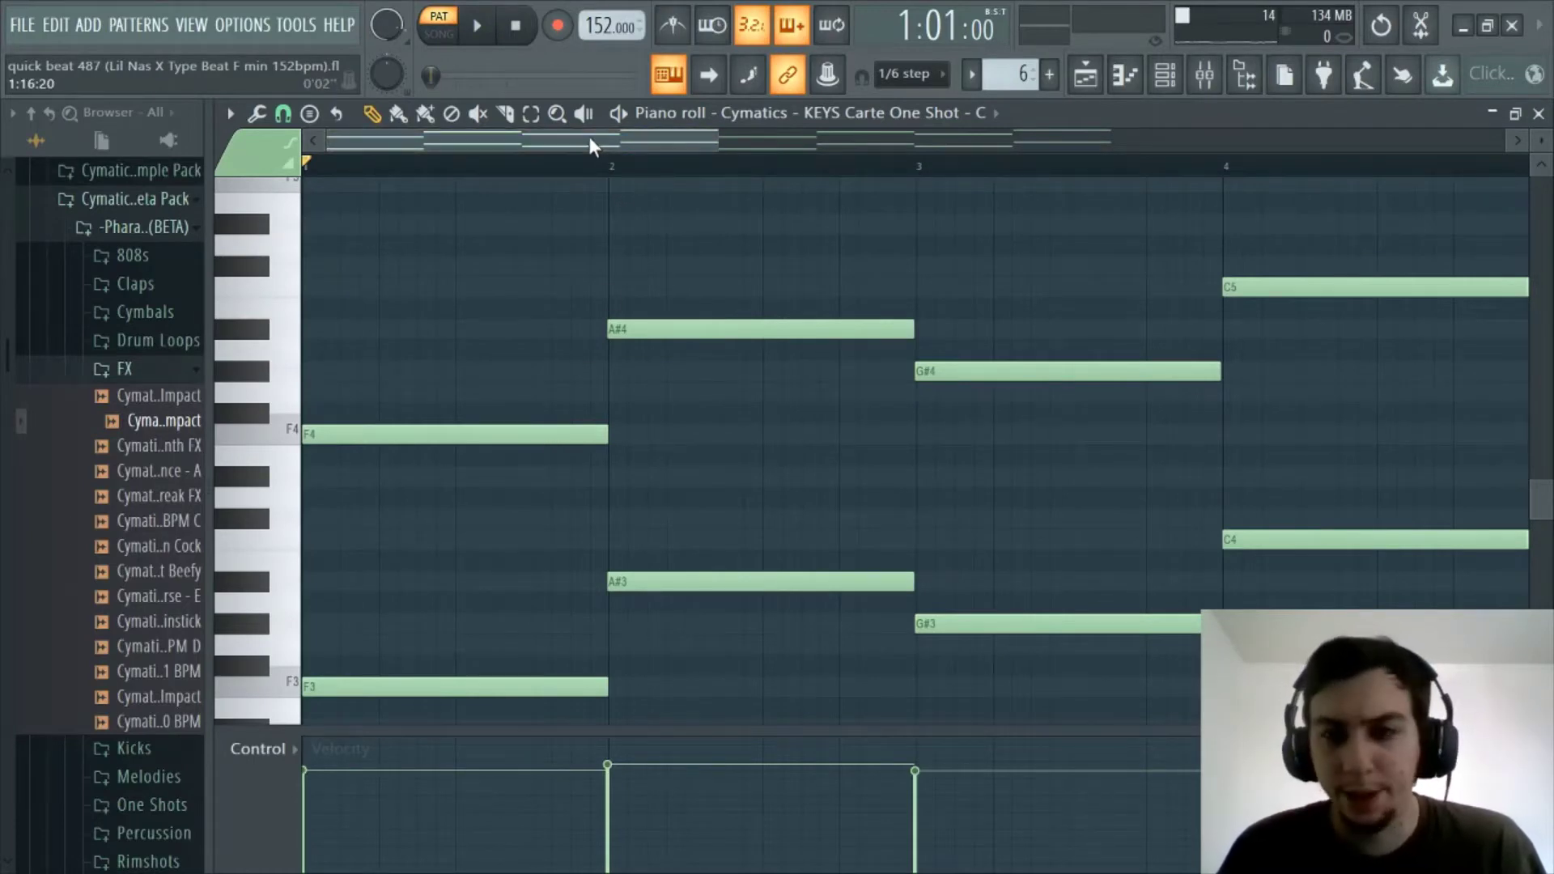
Step: Play back the KEYS Carte One Shot pattern through its first four bars and stop playback
{"action": "key", "text": "space"}
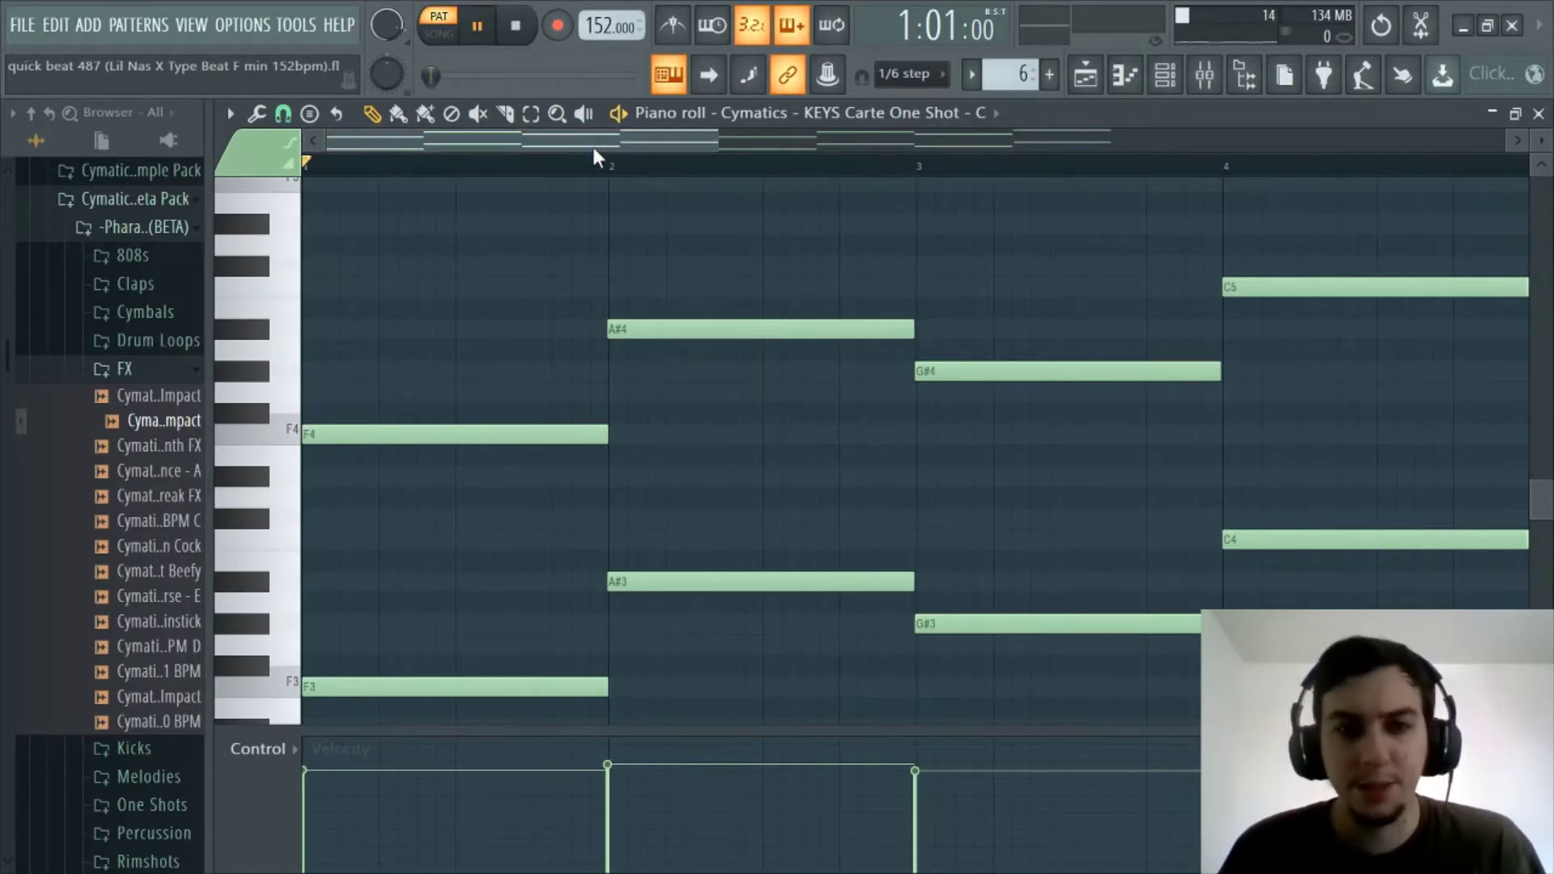
{"action": "scroll", "coordinate": [619, 170], "scroll_direction": "down", "scroll_amount": 3}
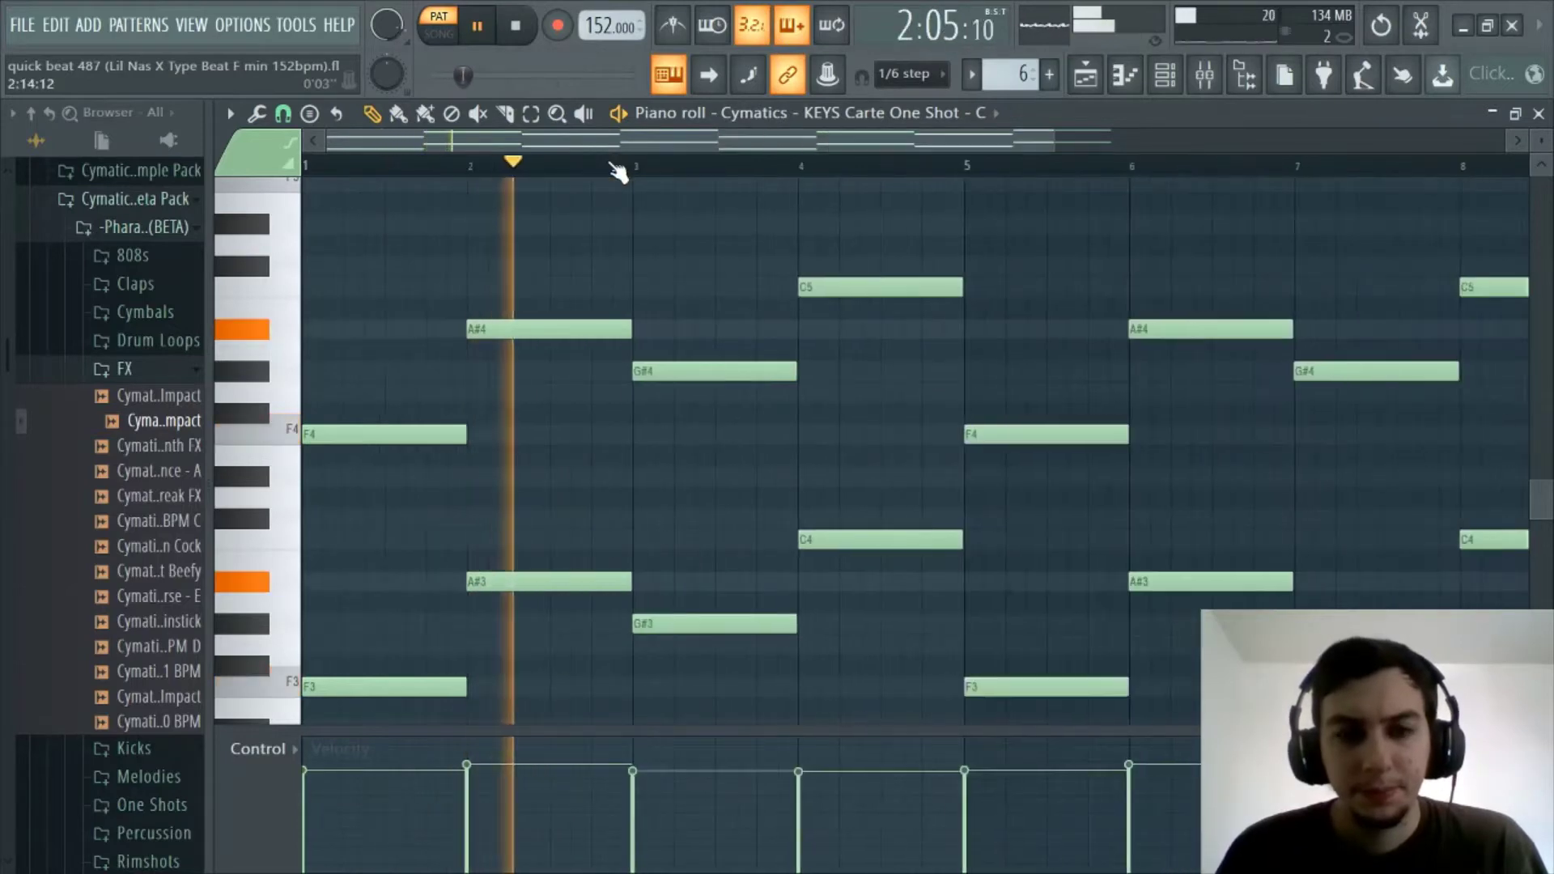
{"action": "scroll", "coordinate": [622, 169], "scroll_direction": "down", "scroll_amount": 1}
{"action": "left_click_drag", "start_coordinate": [607, 141], "coordinate": [396, 141]}
{"action": "scroll", "coordinate": [517, 164], "scroll_direction": "up", "scroll_amount": 2}
{"action": "key", "text": "space"}
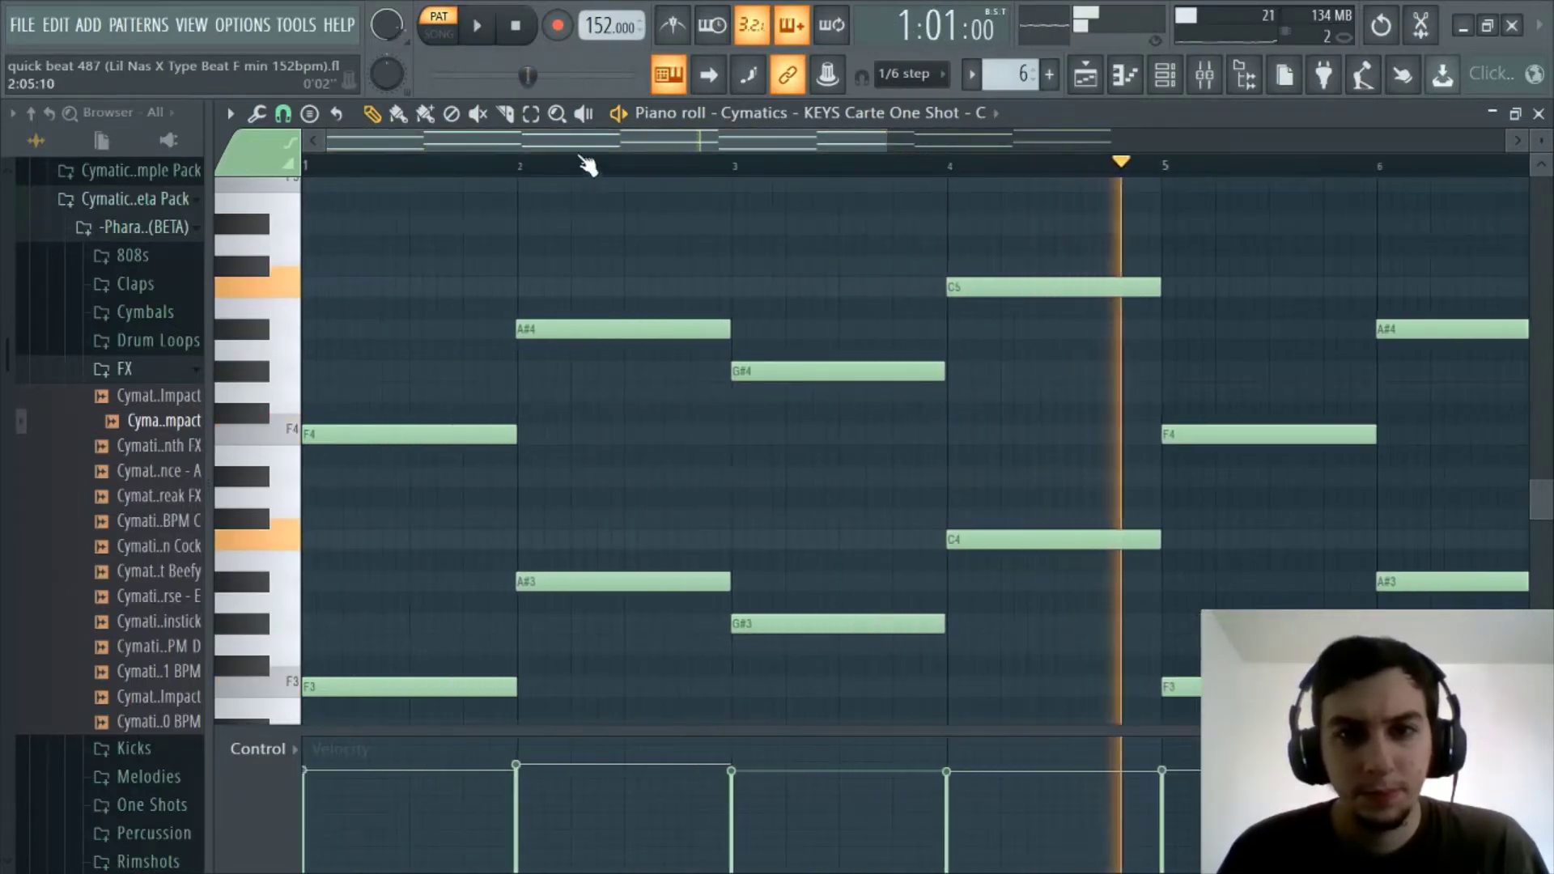
{"action": "scroll", "coordinate": [581, 166], "scroll_direction": "down", "scroll_amount": 2}
{"action": "scroll", "coordinate": [583, 174], "scroll_direction": "up", "scroll_amount": 3}
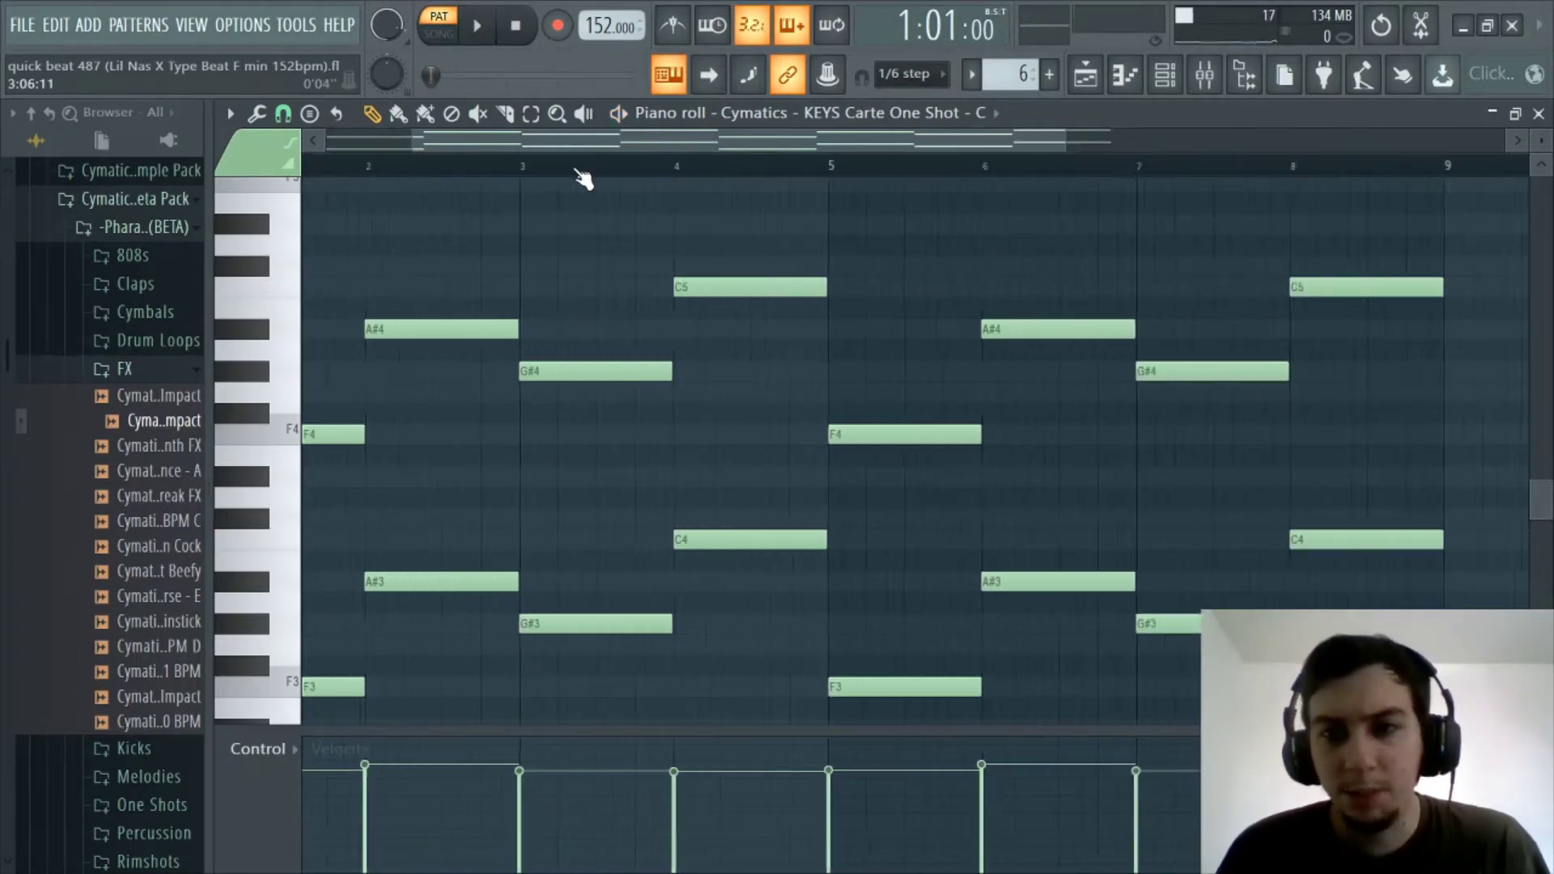
{"action": "left_click_drag", "start_coordinate": [565, 137], "coordinate": [356, 143]}
{"action": "scroll", "coordinate": [451, 168], "scroll_direction": "up", "scroll_amount": 1}
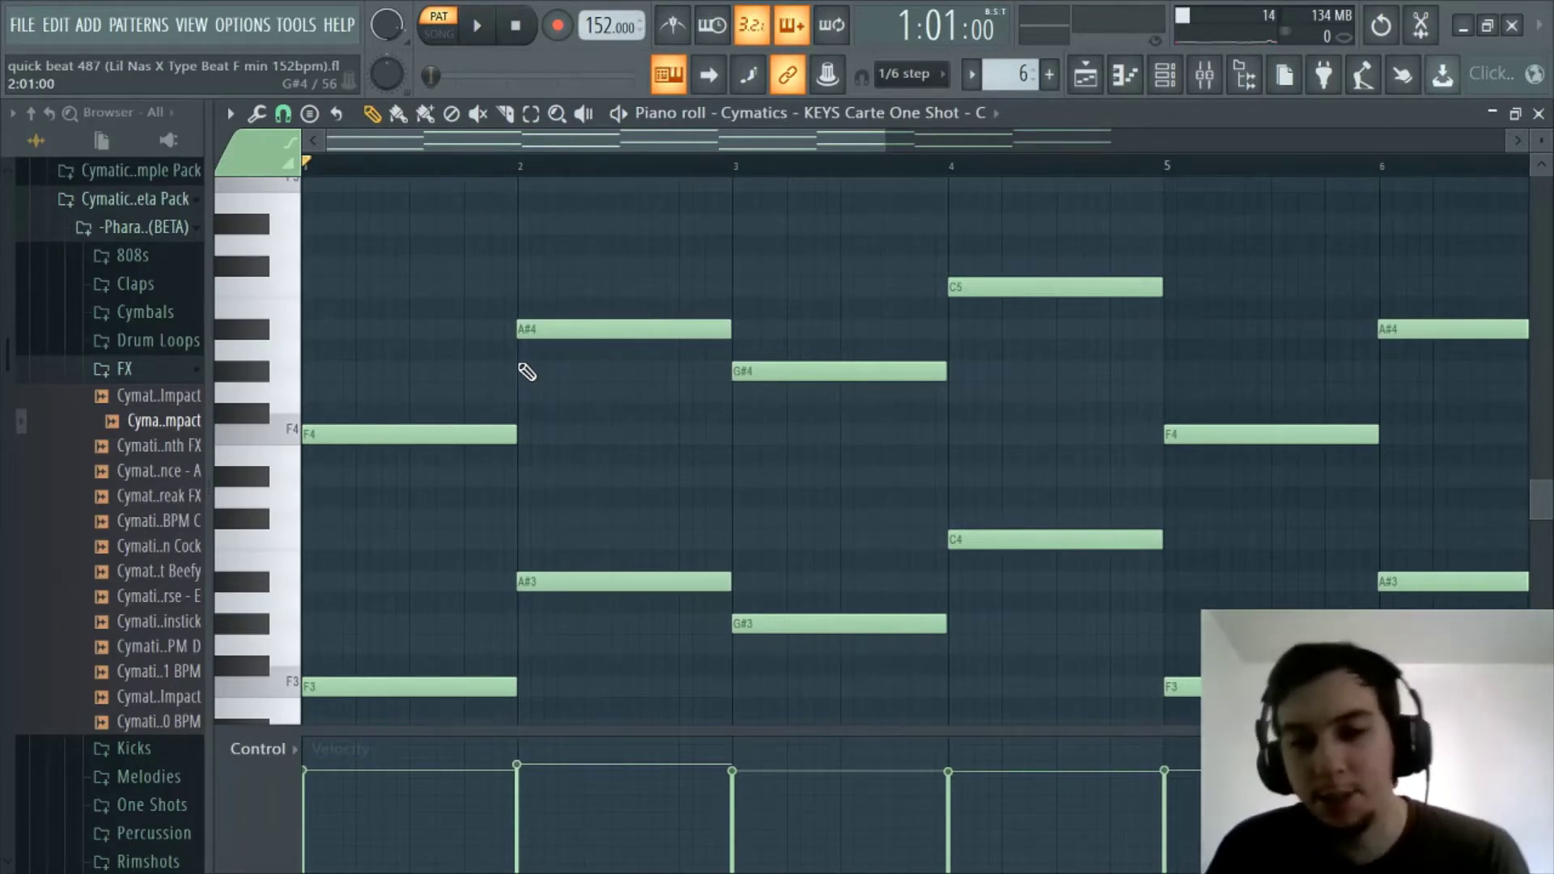
{"action": "scroll", "coordinate": [544, 147], "scroll_direction": "up", "scroll_amount": 1}
{"action": "left_click_drag", "start_coordinate": [543, 147], "coordinate": [372, 142]}
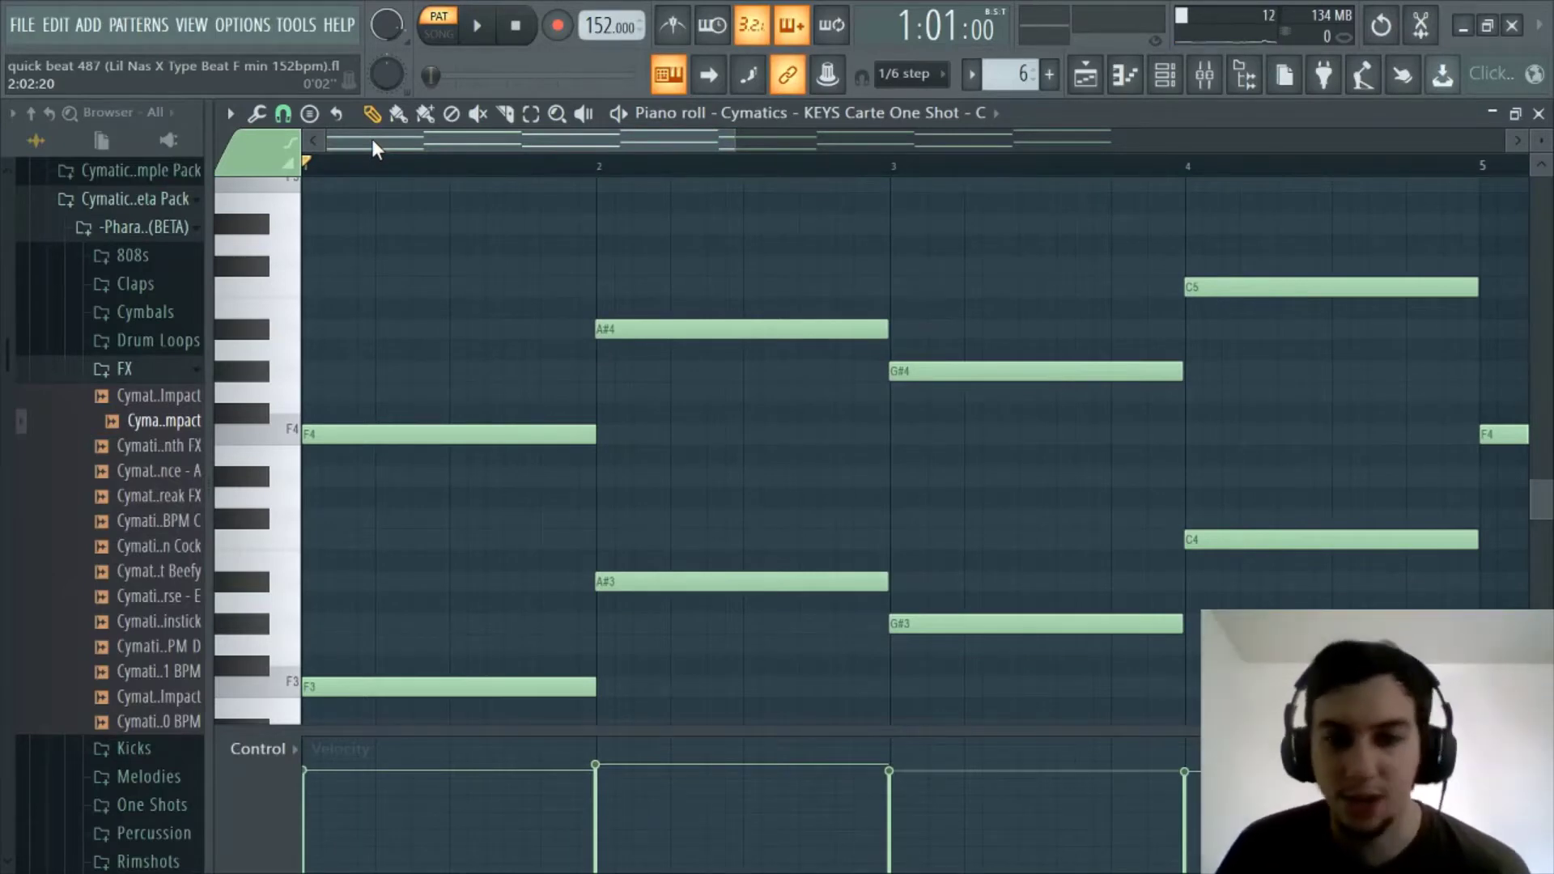
{"action": "scroll", "coordinate": [473, 144], "scroll_direction": "up", "scroll_amount": 2}
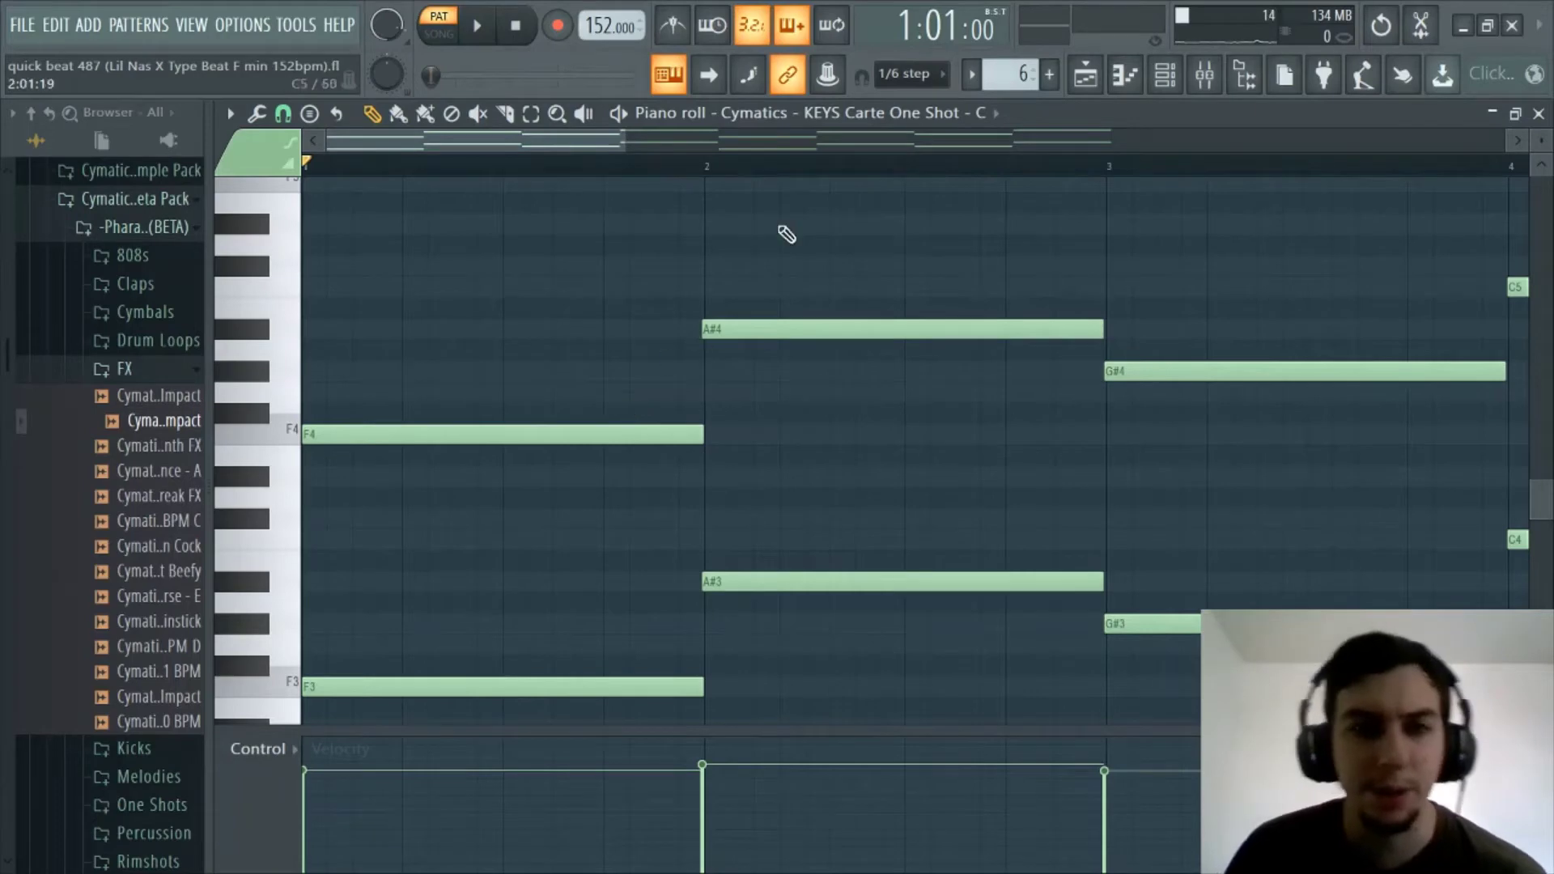
Step: Select the PLUCK Happy Bell pattern in the playlist and show that channel's notes in the piano roll
{"action": "left_click", "coordinate": [1125, 76]}
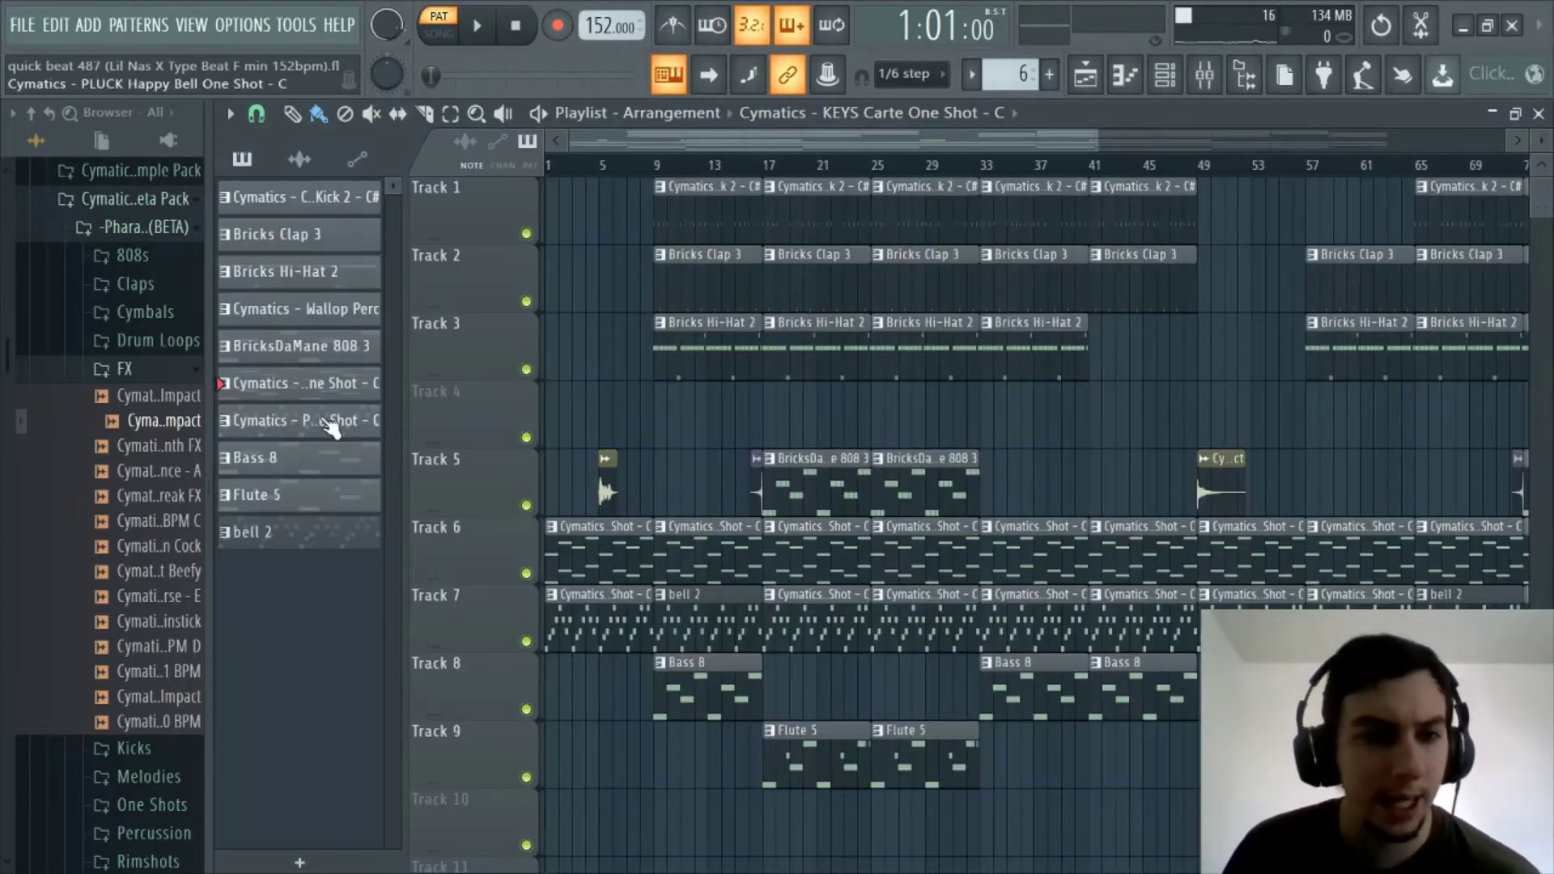
{"action": "left_click", "coordinate": [336, 421]}
{"action": "left_click", "coordinate": [1125, 75]}
{"action": "left_click", "coordinate": [918, 114]}
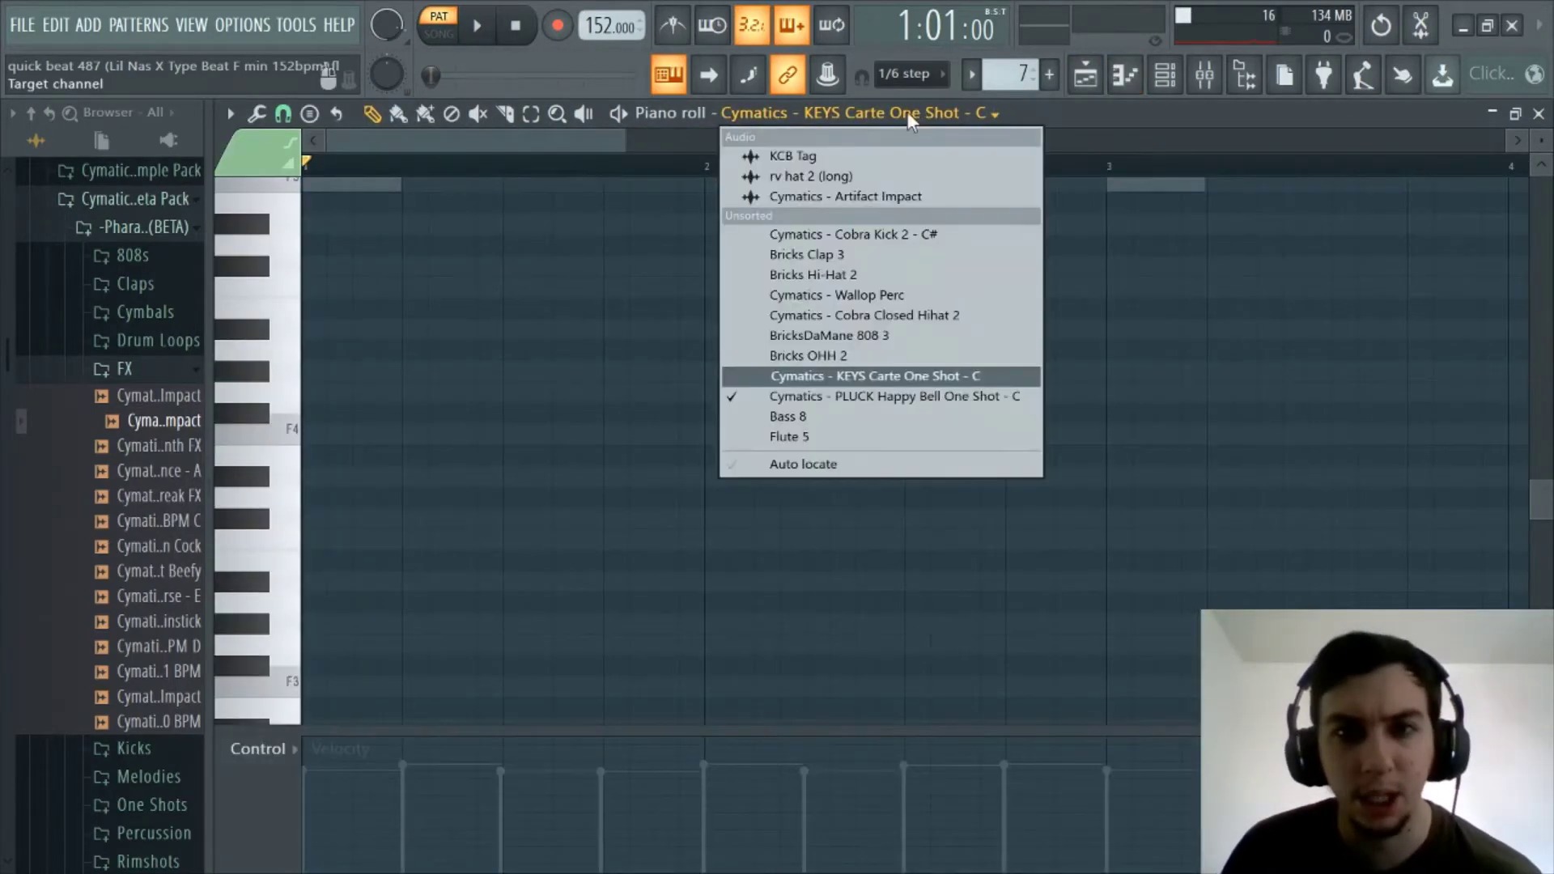
{"action": "left_click", "coordinate": [866, 395]}
{"action": "scroll", "coordinate": [749, 489], "scroll_direction": "up", "scroll_amount": 4}
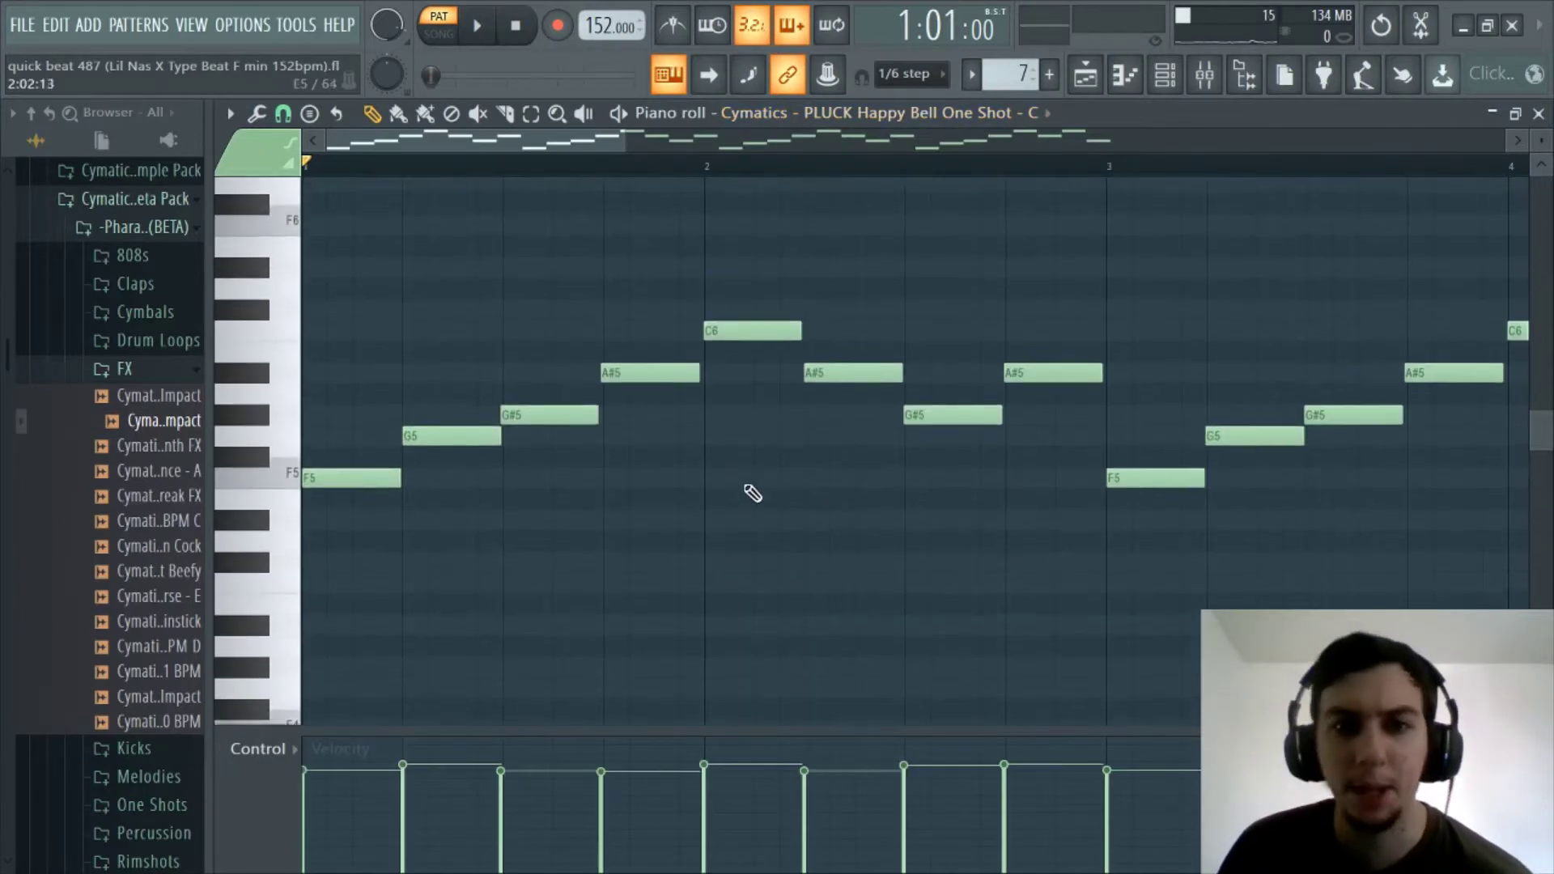
Step: Examine the opening bars of the Happy Bell melody and audition its F5 and G#5 notes
{"action": "scroll", "coordinate": [628, 208], "scroll_direction": "down", "scroll_amount": 1}
{"action": "scroll", "coordinate": [602, 178], "scroll_direction": "up", "scroll_amount": 1}
{"action": "scroll", "coordinate": [405, 128], "scroll_direction": "left", "scroll_amount": 2}
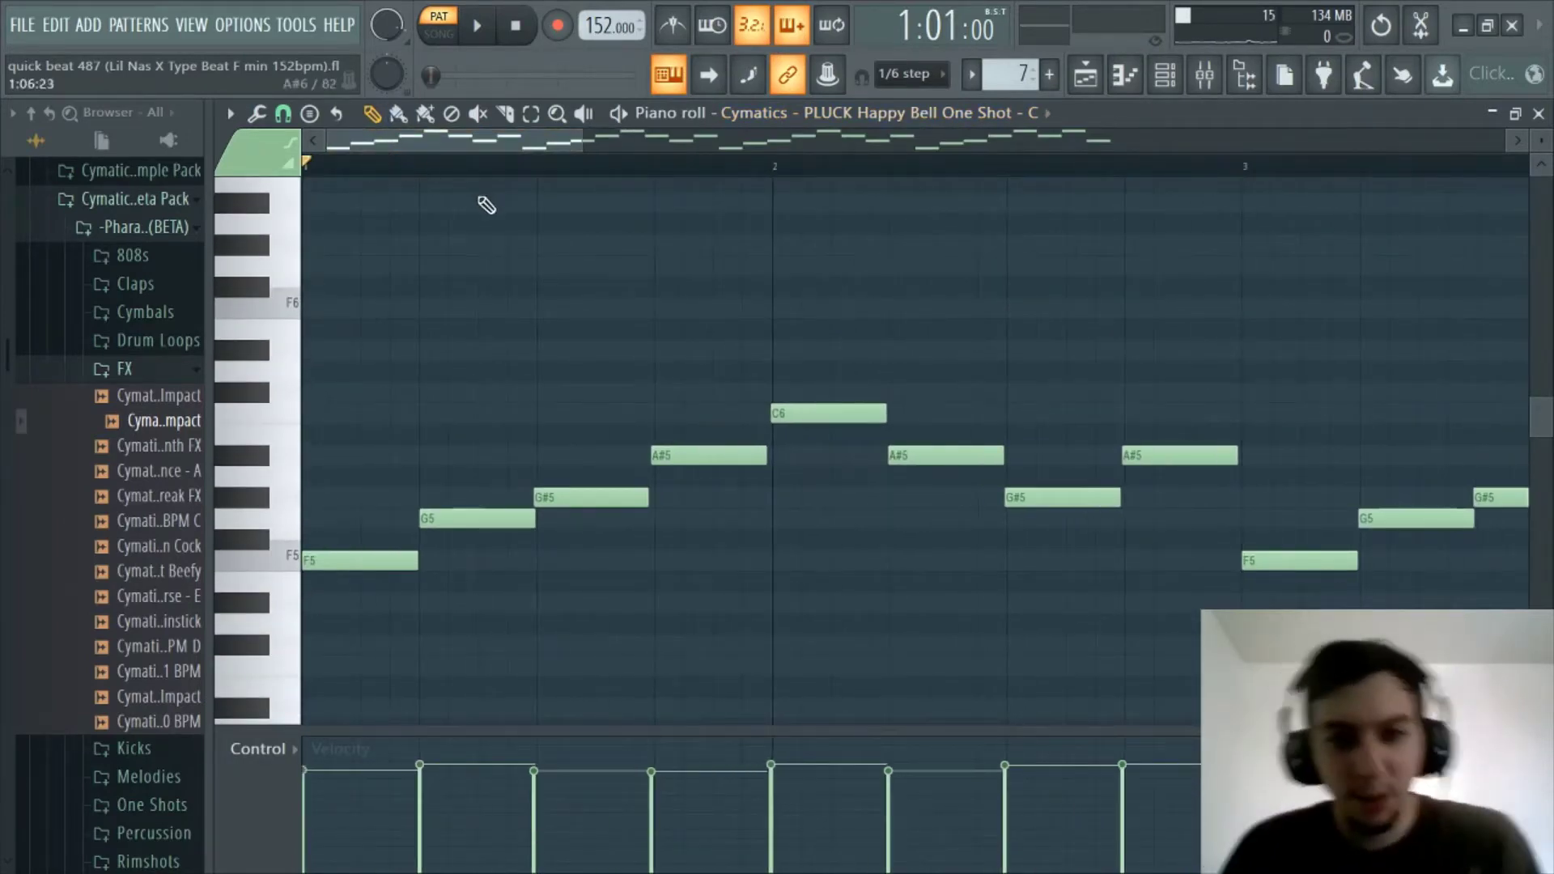
{"action": "scroll", "coordinate": [507, 185], "scroll_direction": "down", "scroll_amount": 3}
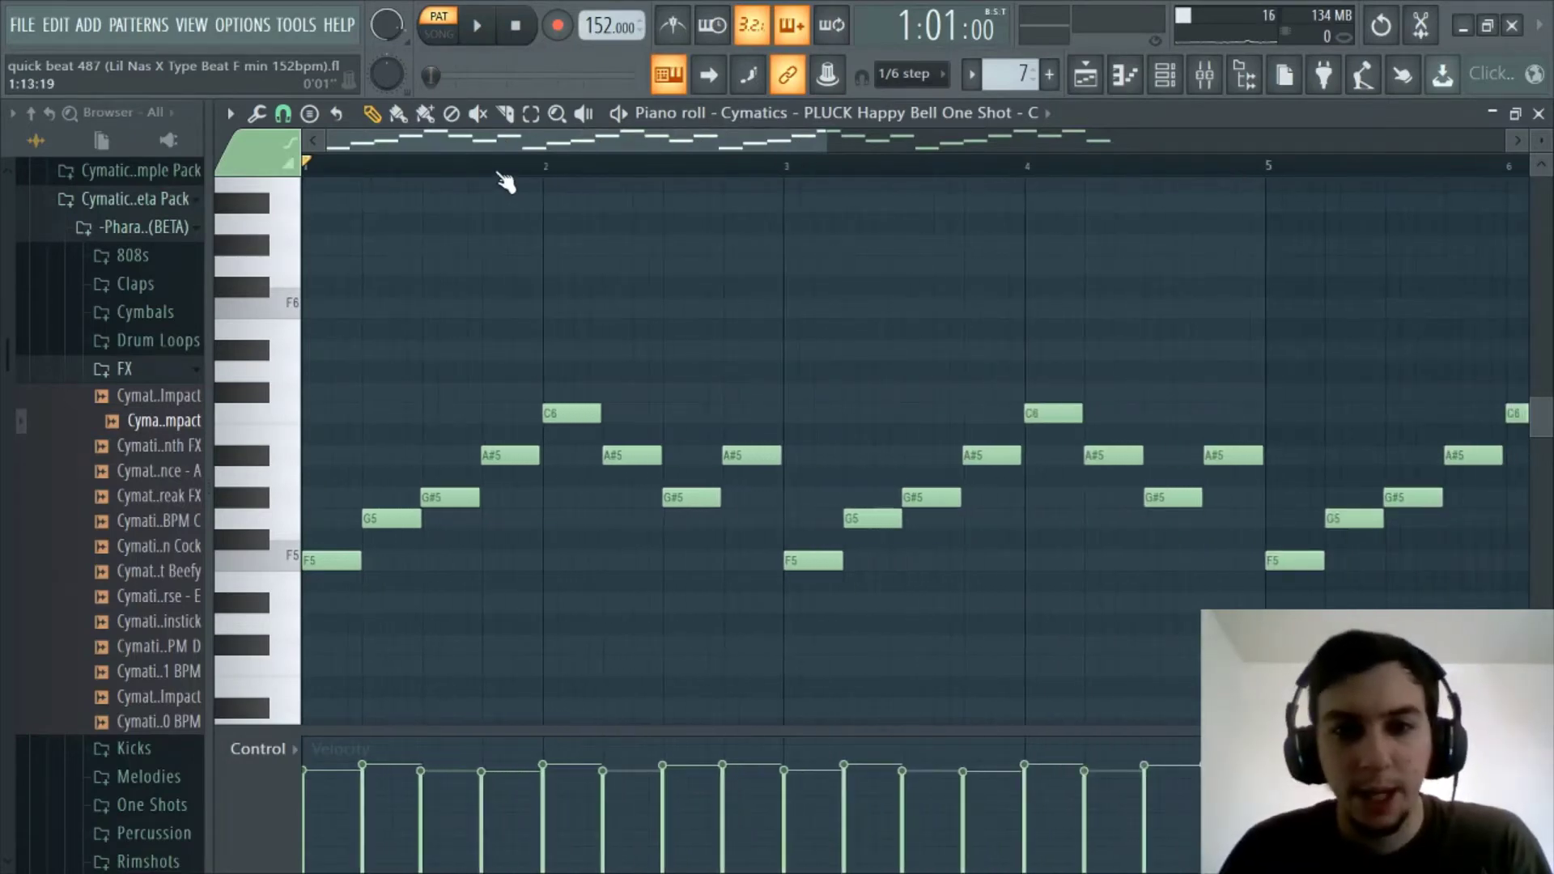
{"action": "scroll", "coordinate": [513, 161], "scroll_direction": "up", "scroll_amount": 1}
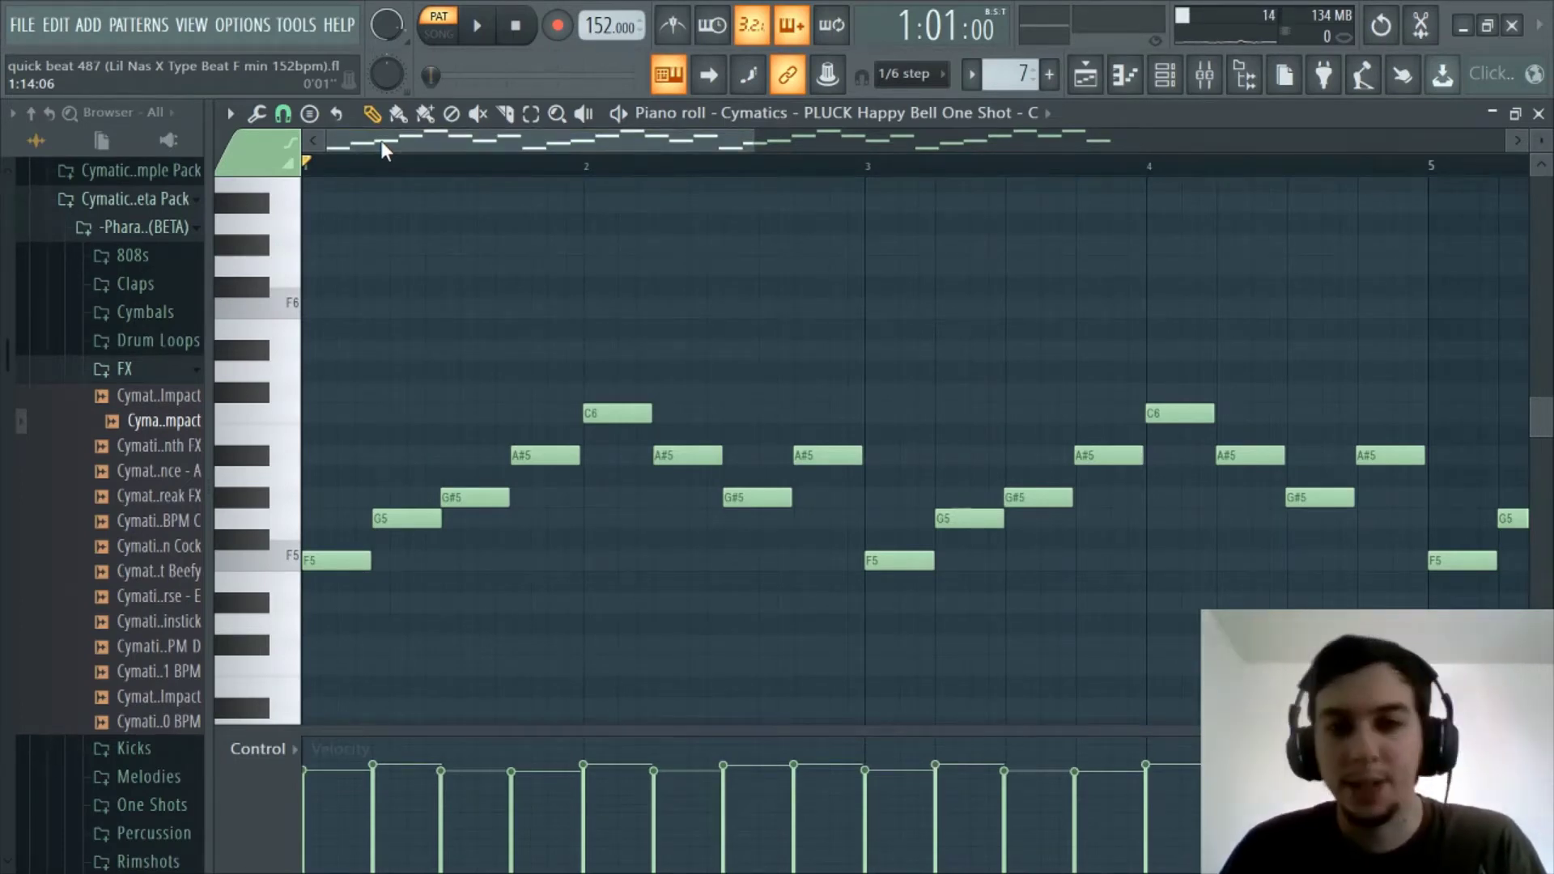
{"action": "left_click", "coordinate": [291, 560]}
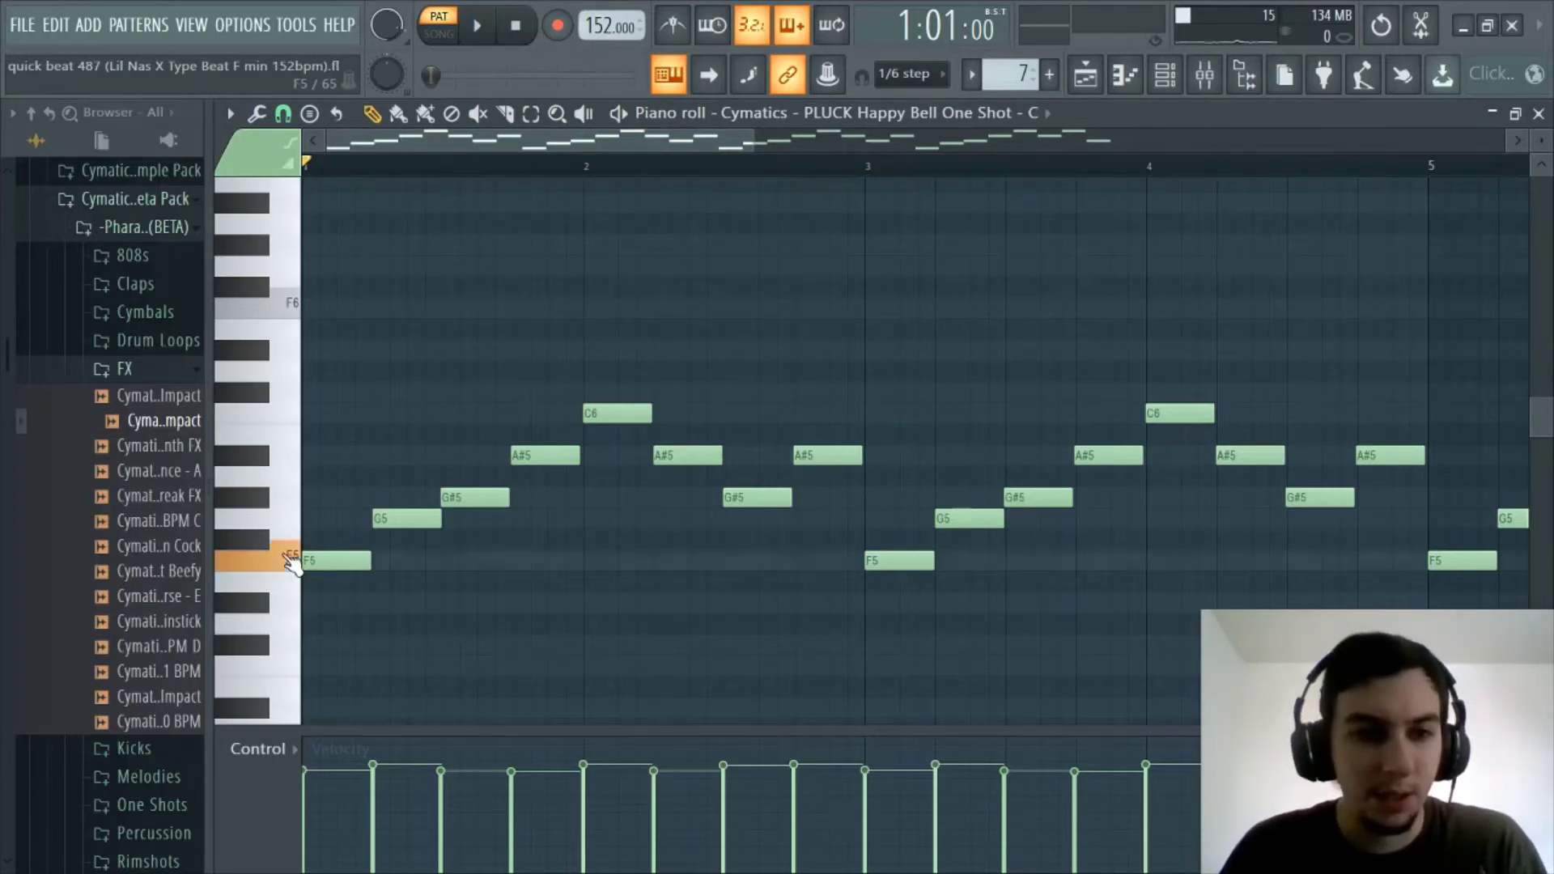
{"action": "left_click", "coordinate": [257, 499]}
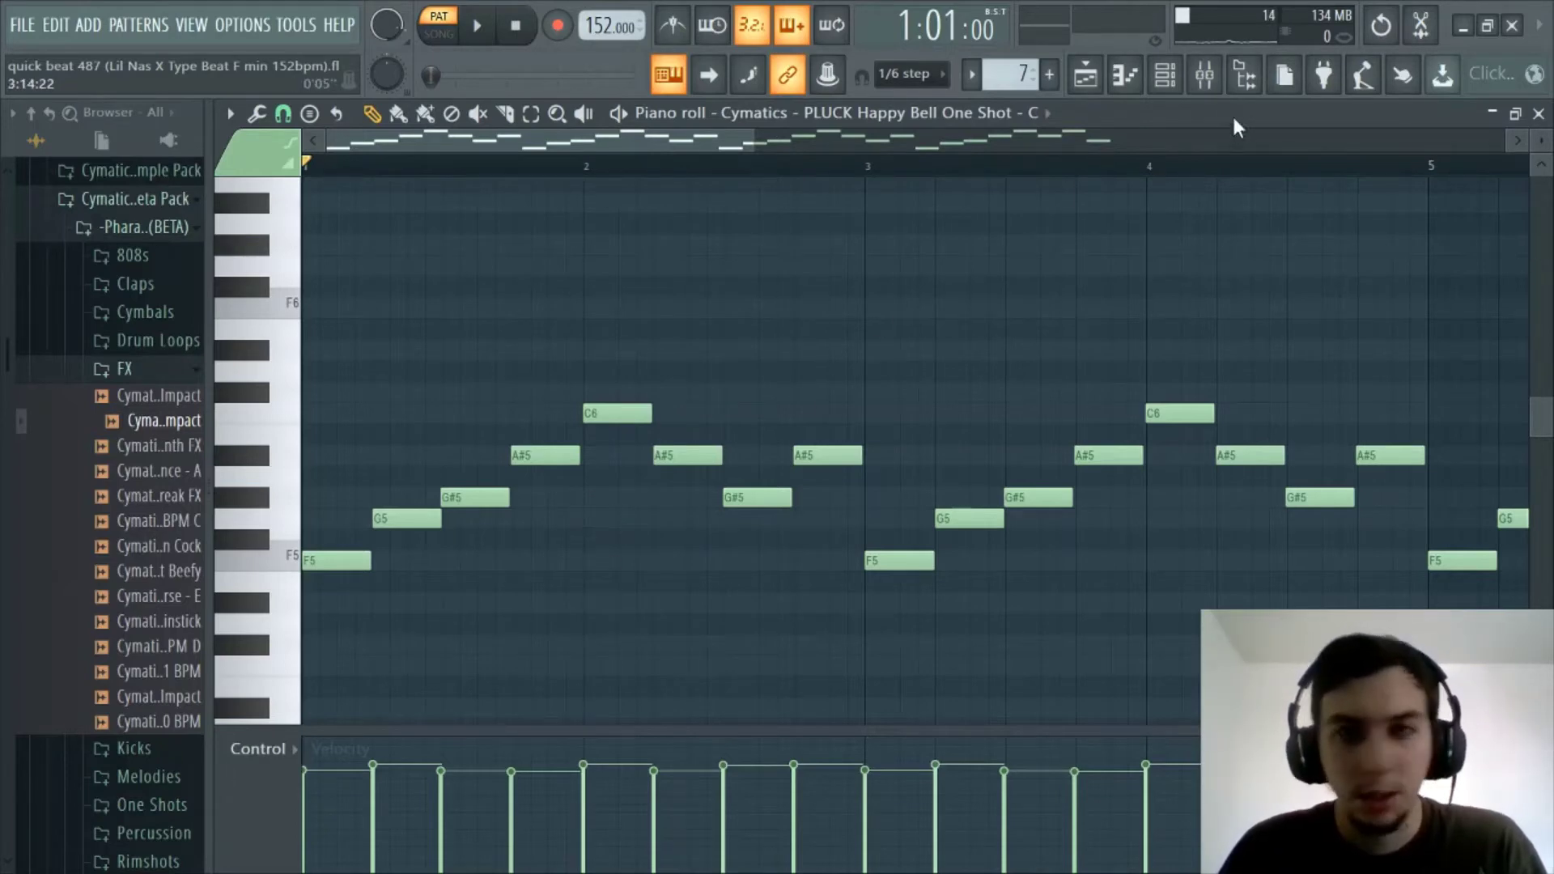
Step: Play back the full eight-bar Happy Bell melody and stop once it loops
{"action": "key", "text": "space"}
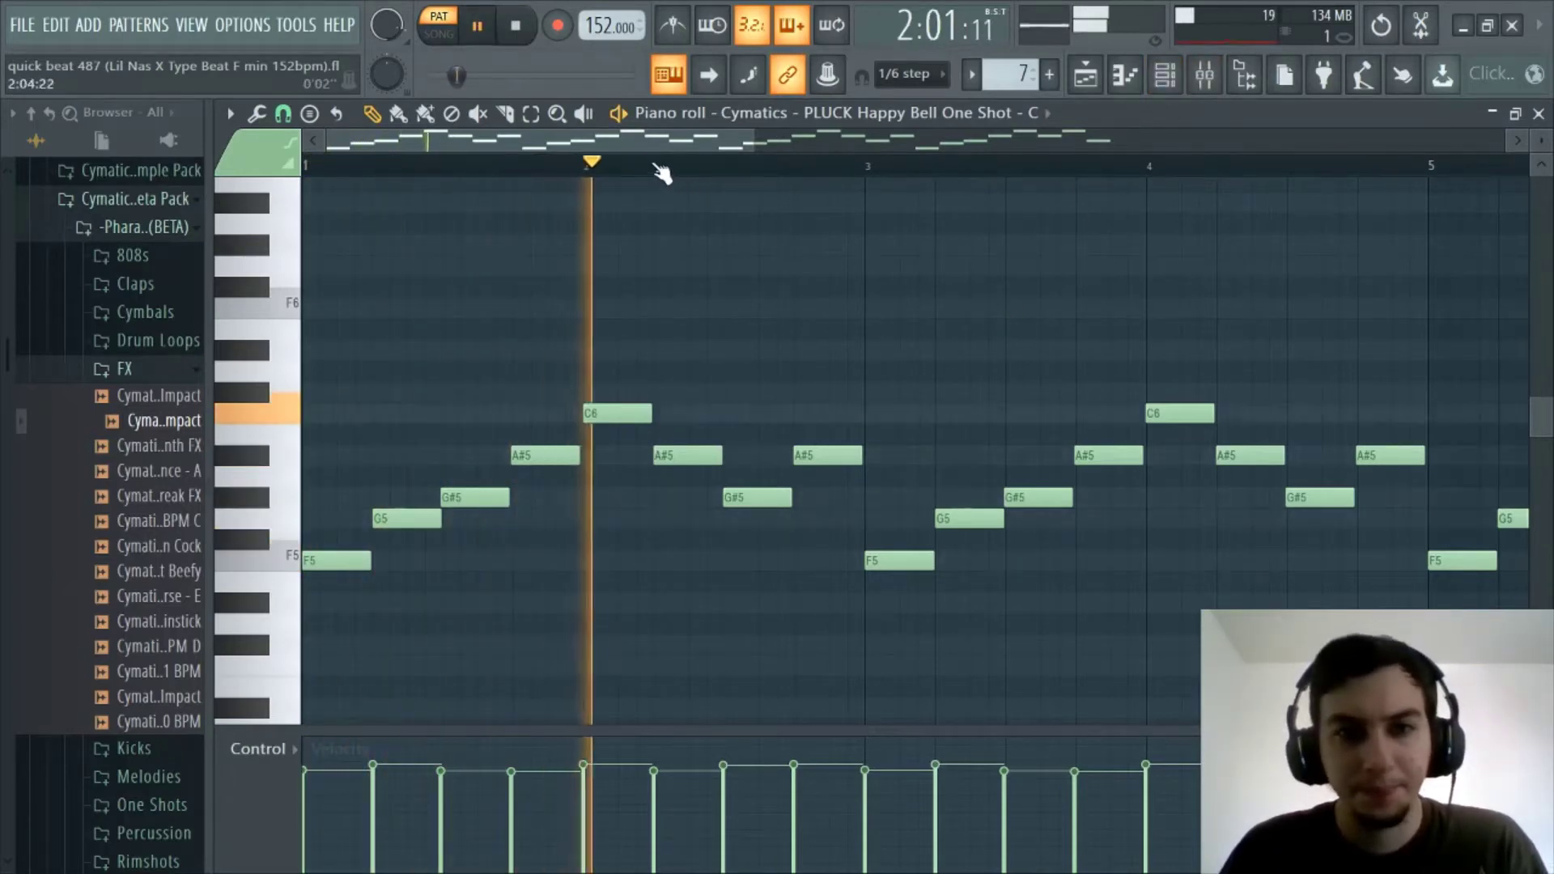
{"action": "scroll", "coordinate": [657, 169], "scroll_direction": "down", "scroll_amount": 2}
{"action": "scroll", "coordinate": [653, 166], "scroll_direction": "down", "scroll_amount": 1}
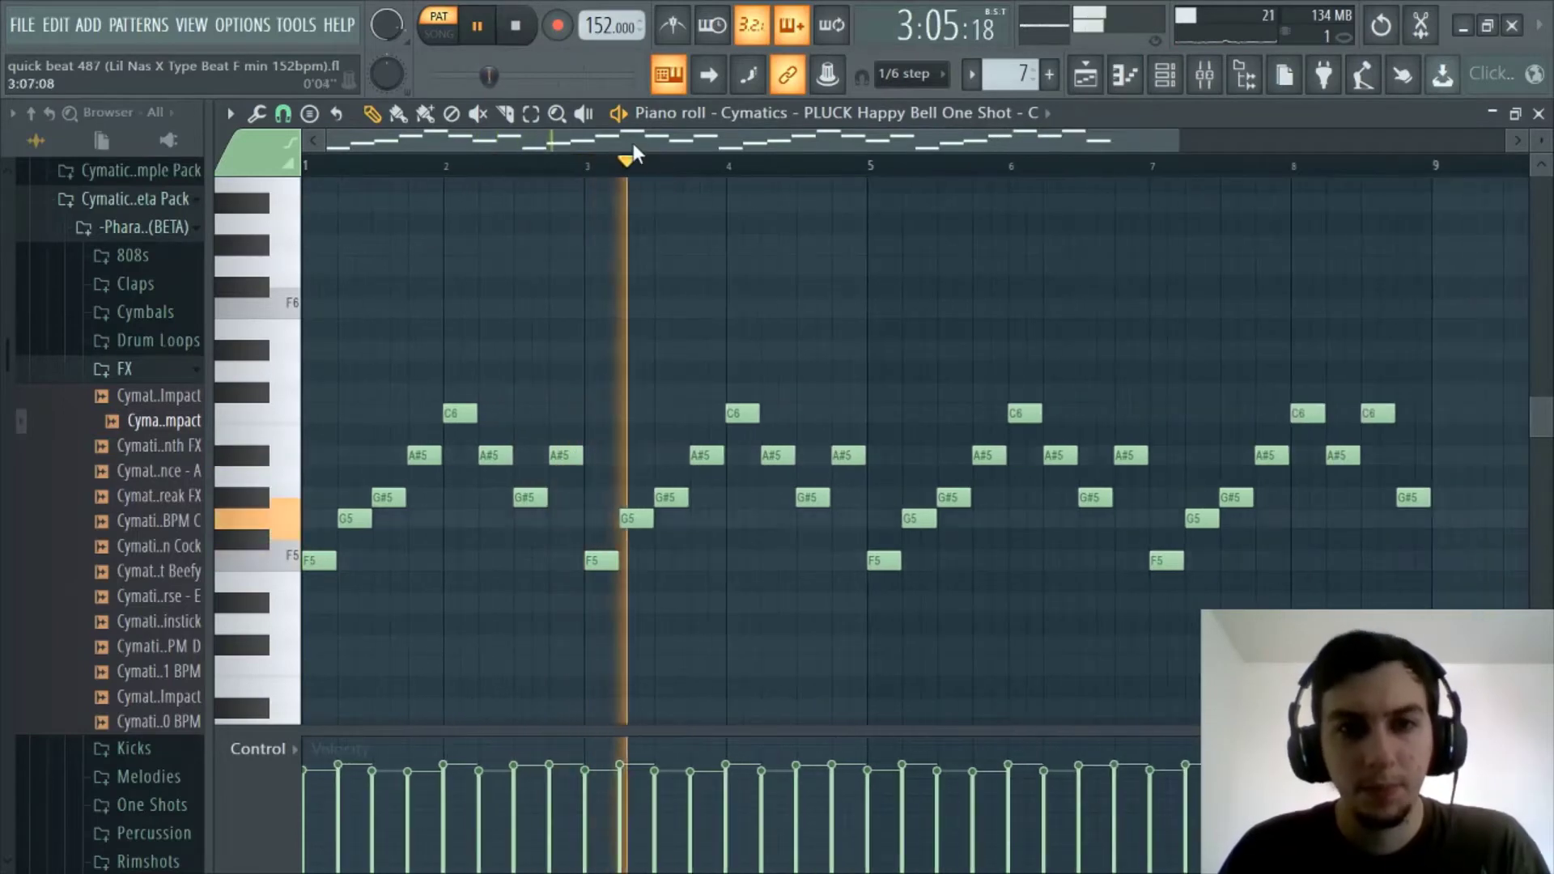
{"action": "scroll", "coordinate": [635, 166], "scroll_direction": "down", "scroll_amount": 1}
{"action": "scroll", "coordinate": [634, 167], "scroll_direction": "down", "scroll_amount": 1}
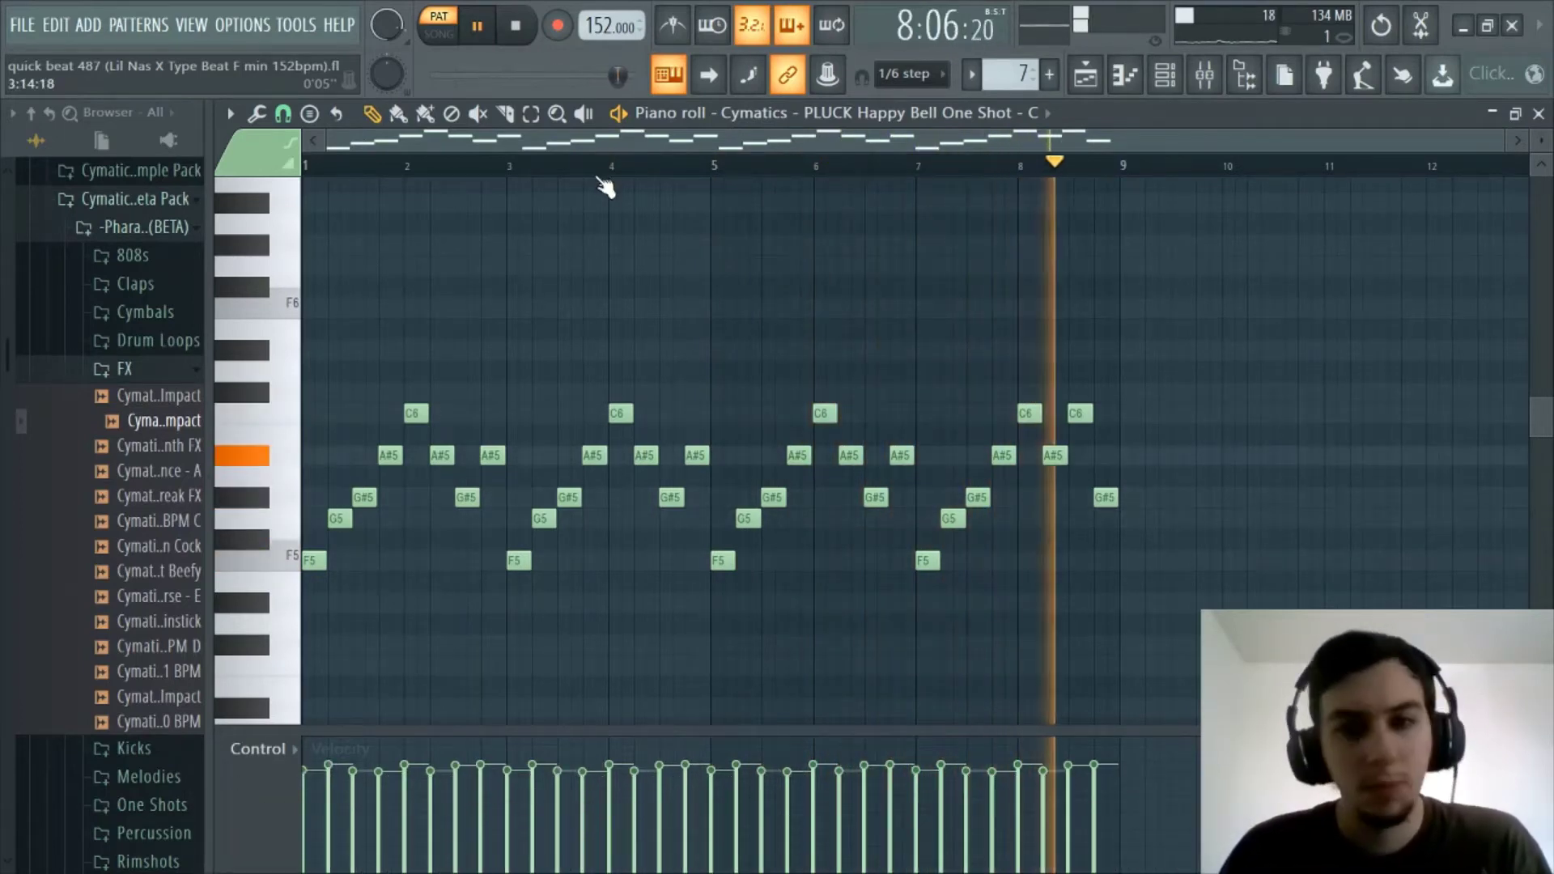
{"action": "scroll", "coordinate": [601, 167], "scroll_direction": "up", "scroll_amount": 1}
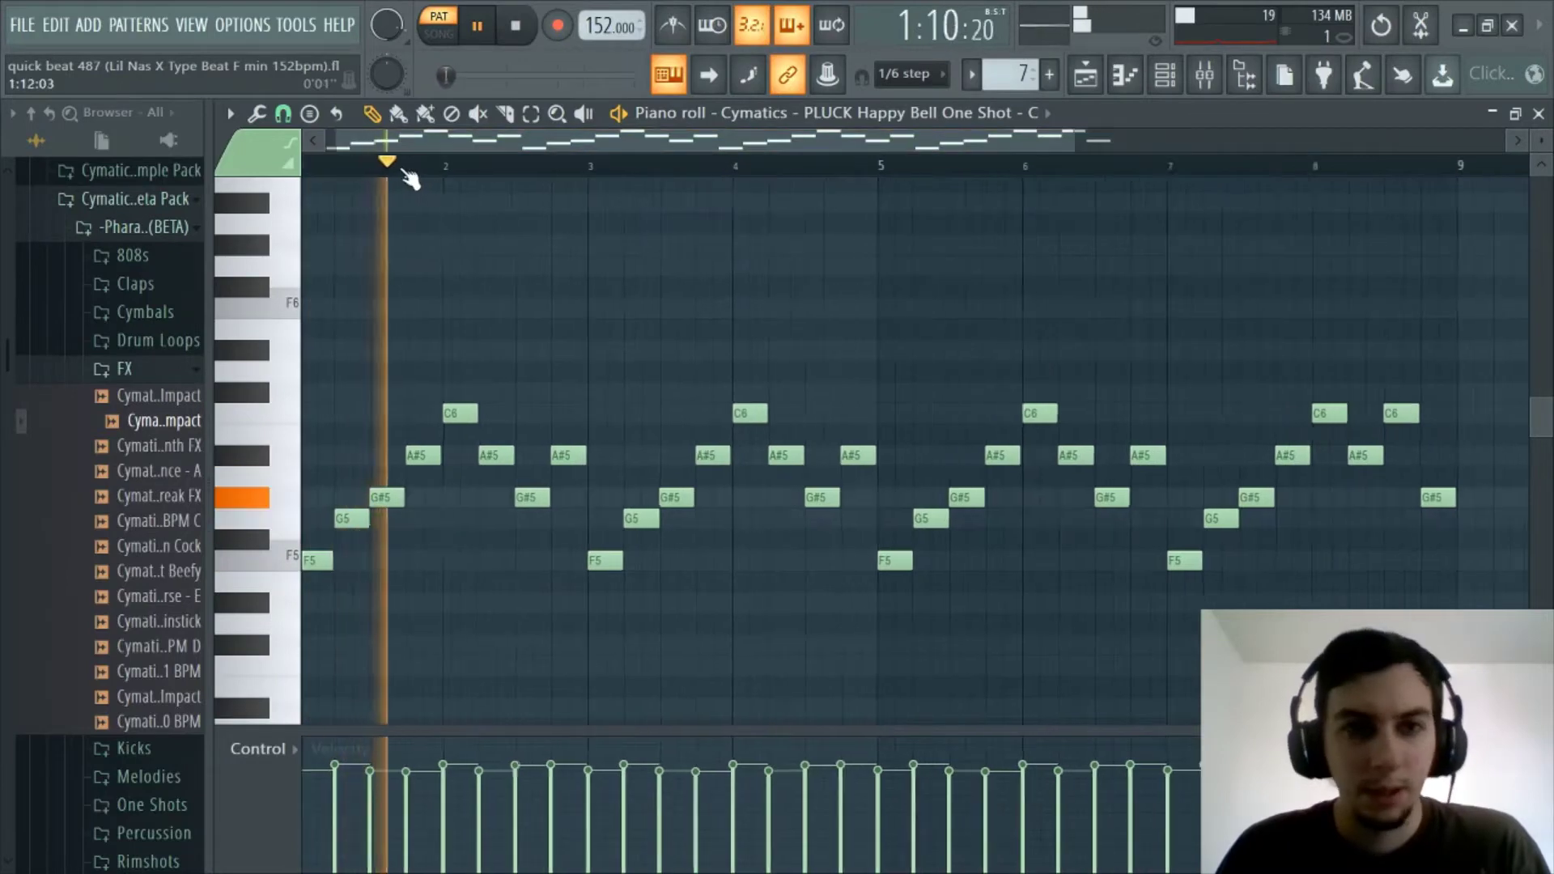
{"action": "key", "text": "space"}
{"action": "scroll", "coordinate": [435, 139], "scroll_direction": "up", "scroll_amount": 1}
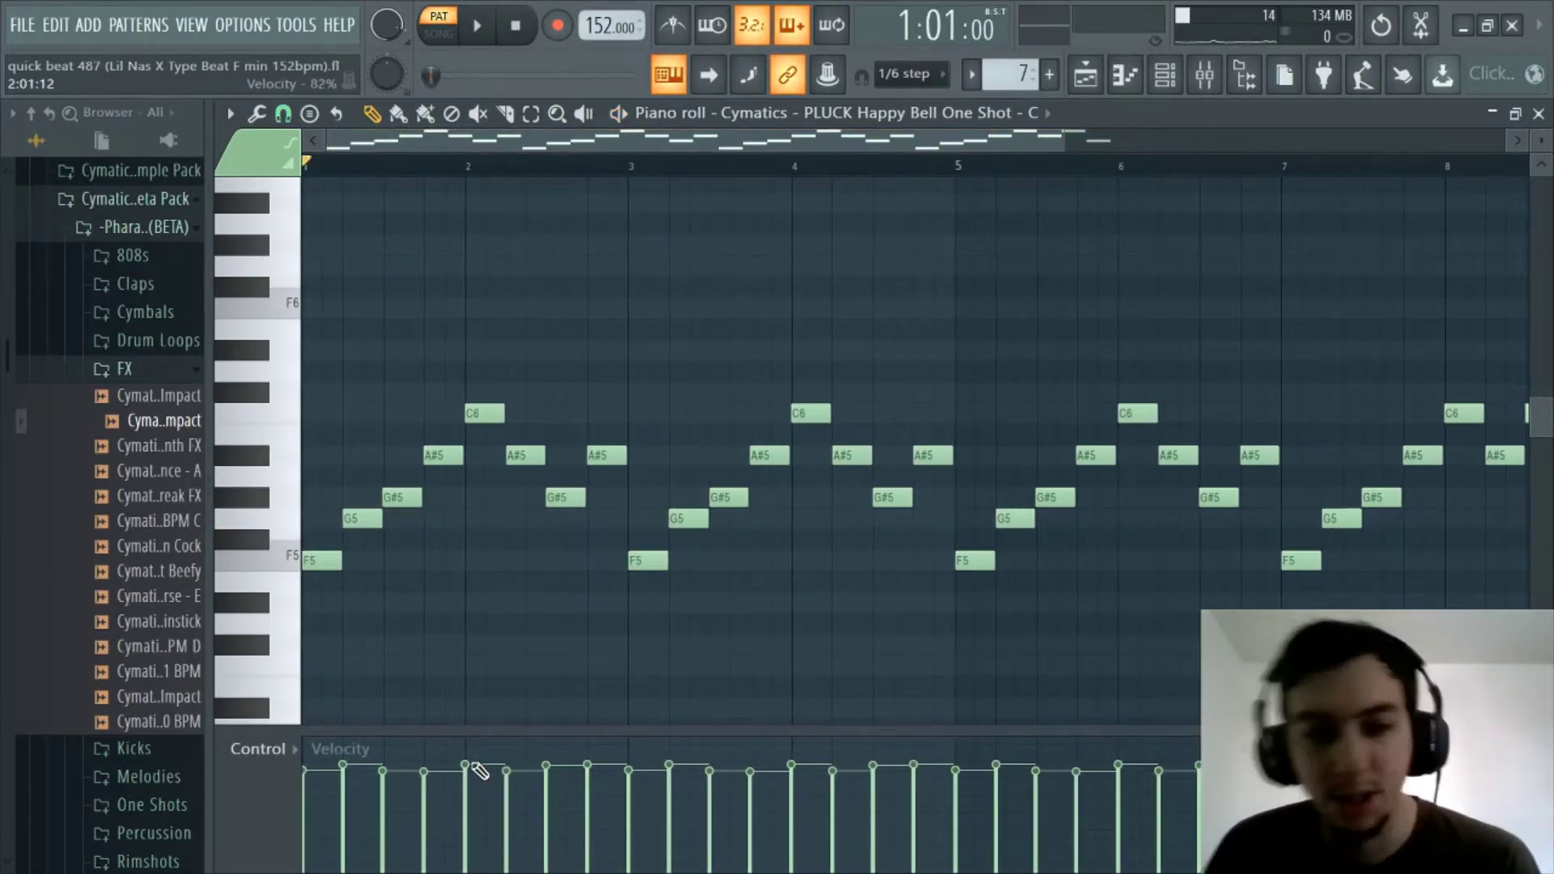
{"action": "scroll", "coordinate": [474, 166], "scroll_direction": "up", "scroll_amount": 2}
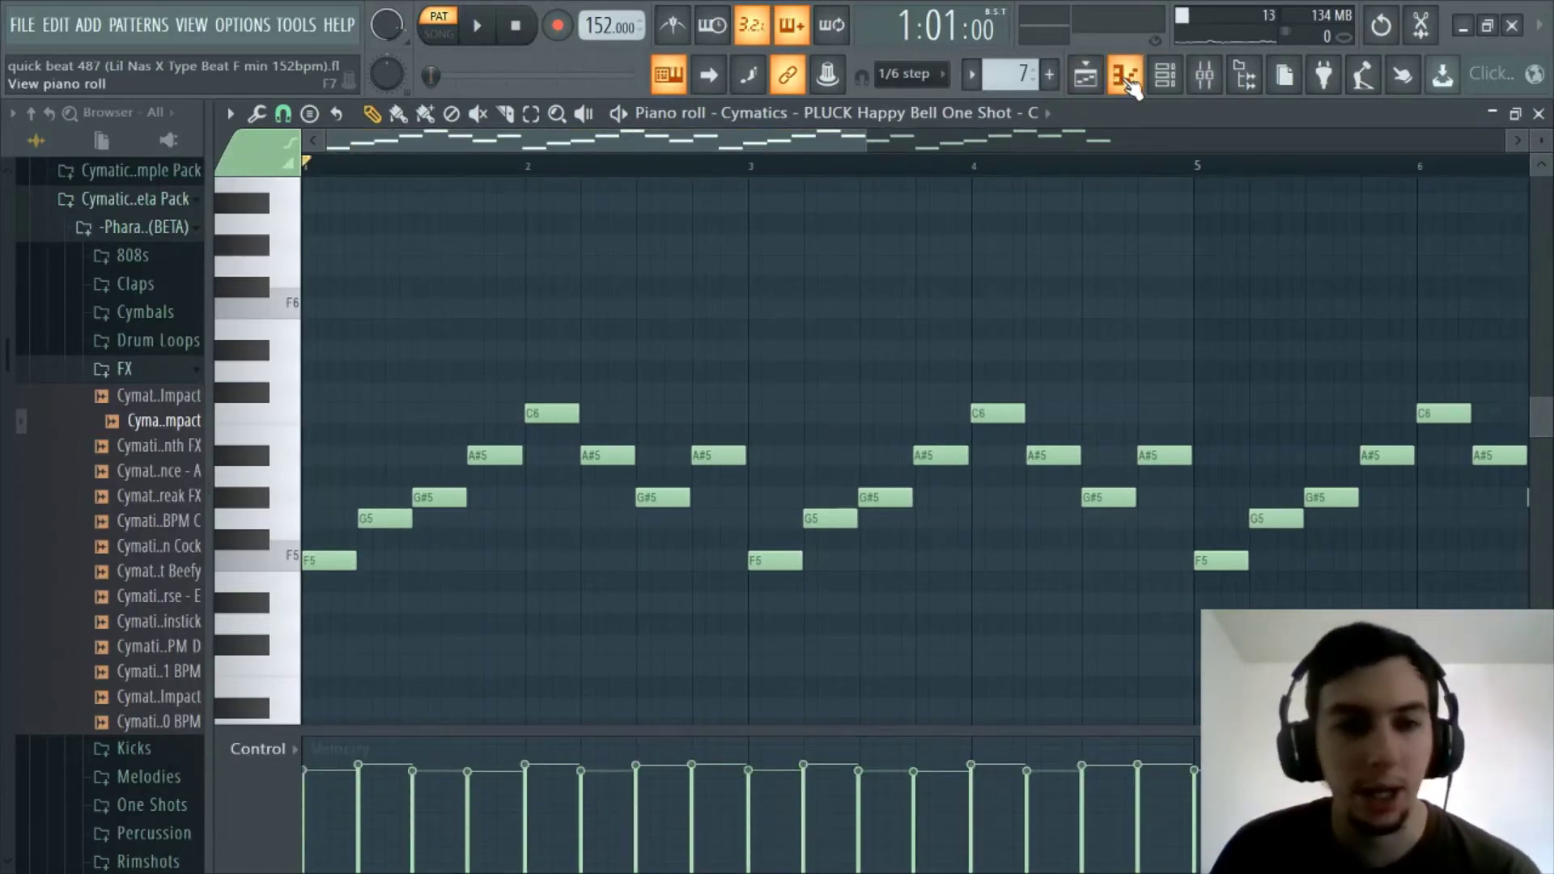
Step: Select the bell 2 pattern in the playlist and show its Happy Bell notes in the piano roll
{"action": "left_click", "coordinate": [1125, 75]}
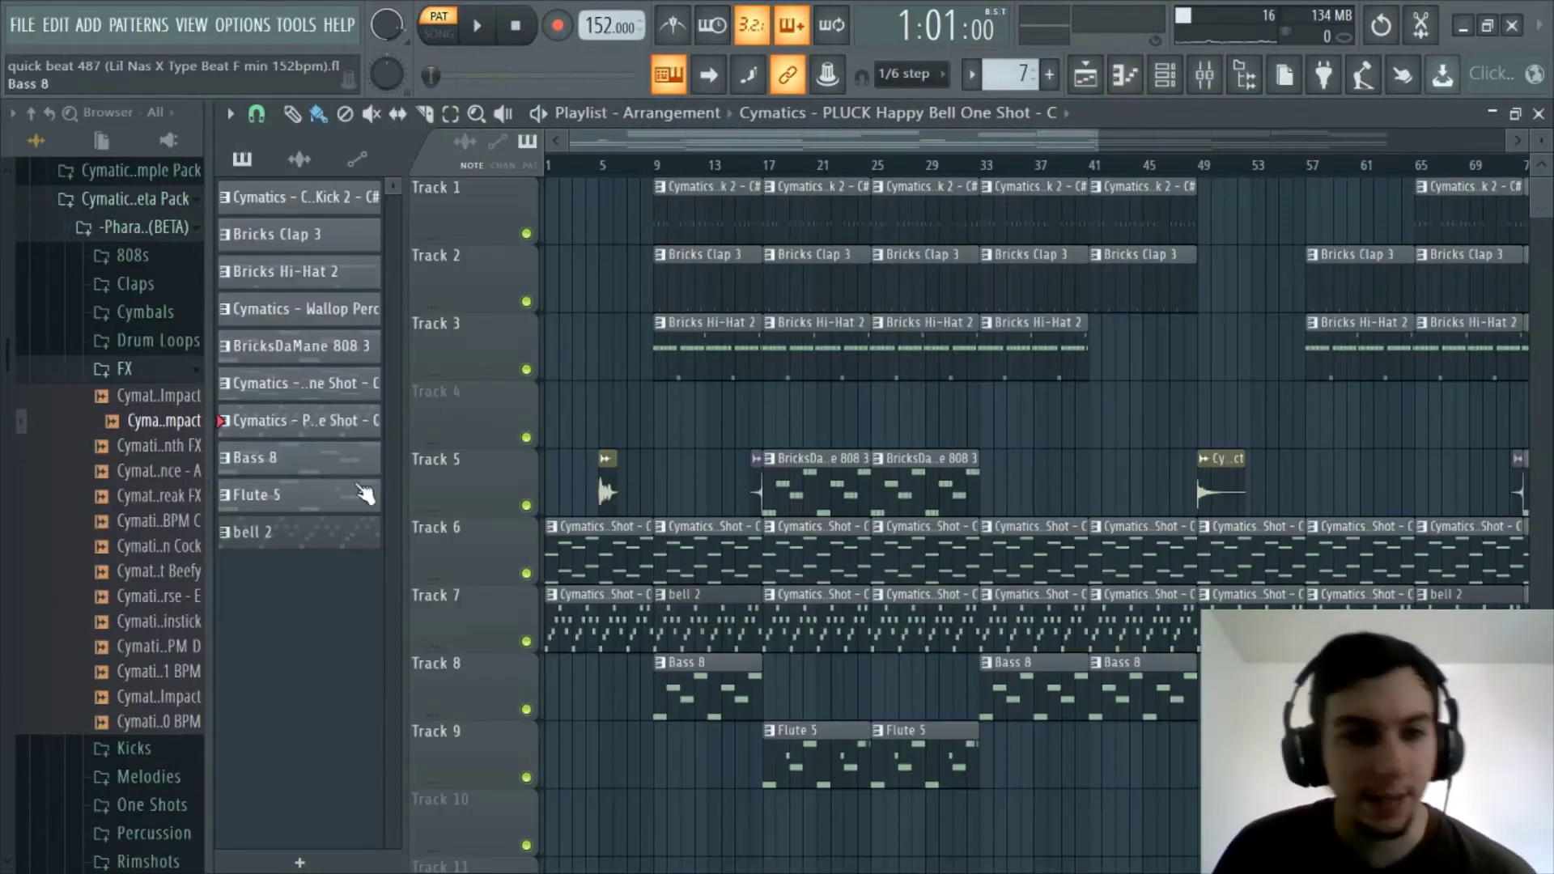
{"action": "left_click", "coordinate": [308, 536]}
{"action": "left_click", "coordinate": [1124, 75]}
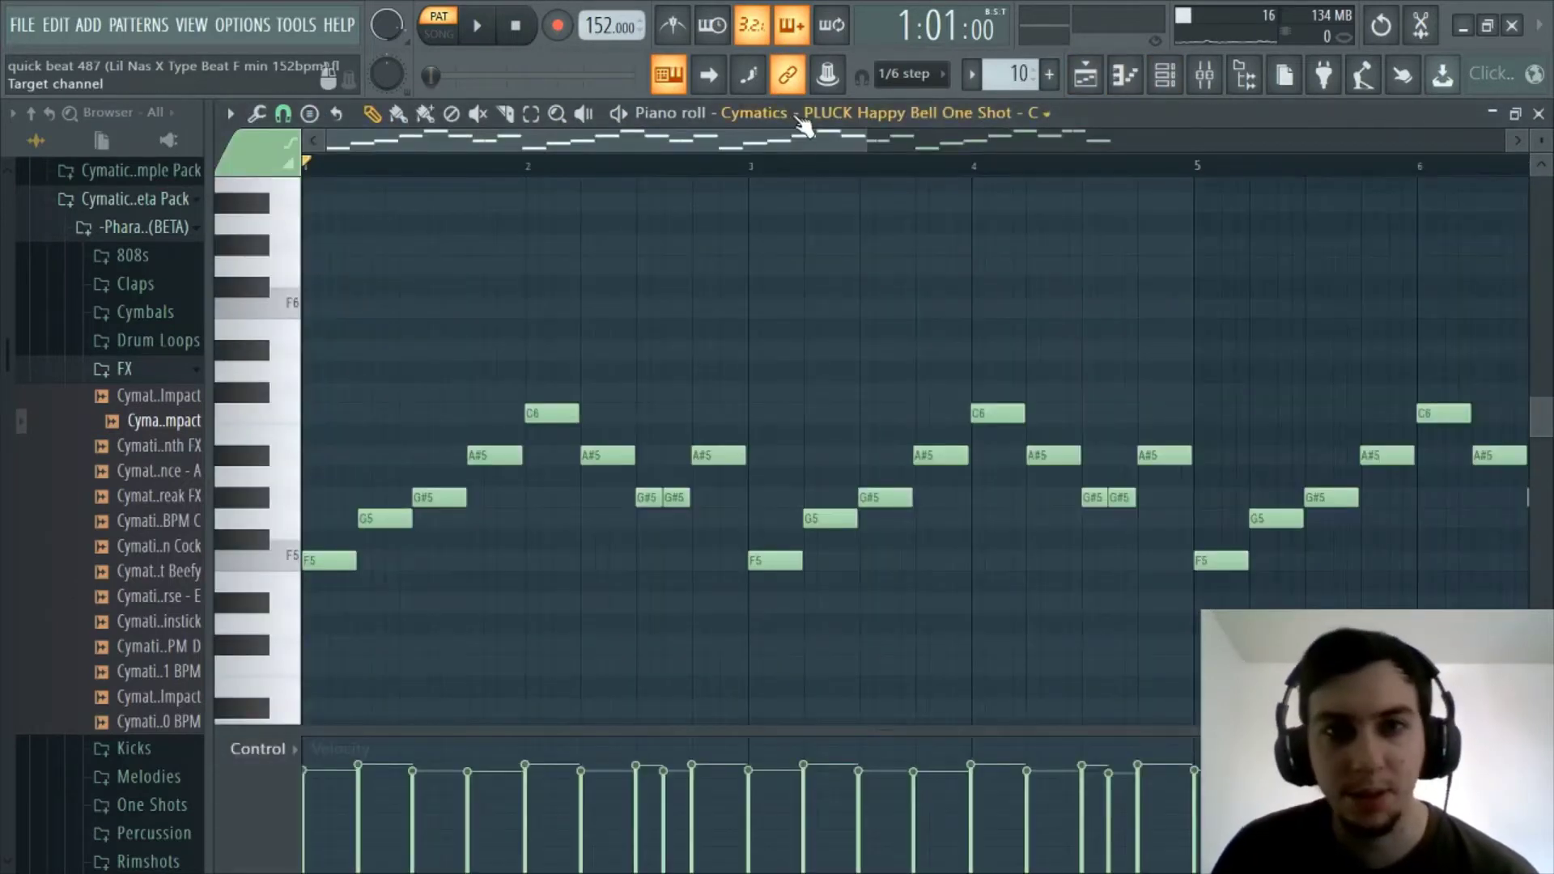
Step: Play back the opening bars of the bell 2 melody, stop playback, and examine its notes up close
{"action": "scroll", "coordinate": [405, 169], "scroll_direction": "up", "scroll_amount": 1}
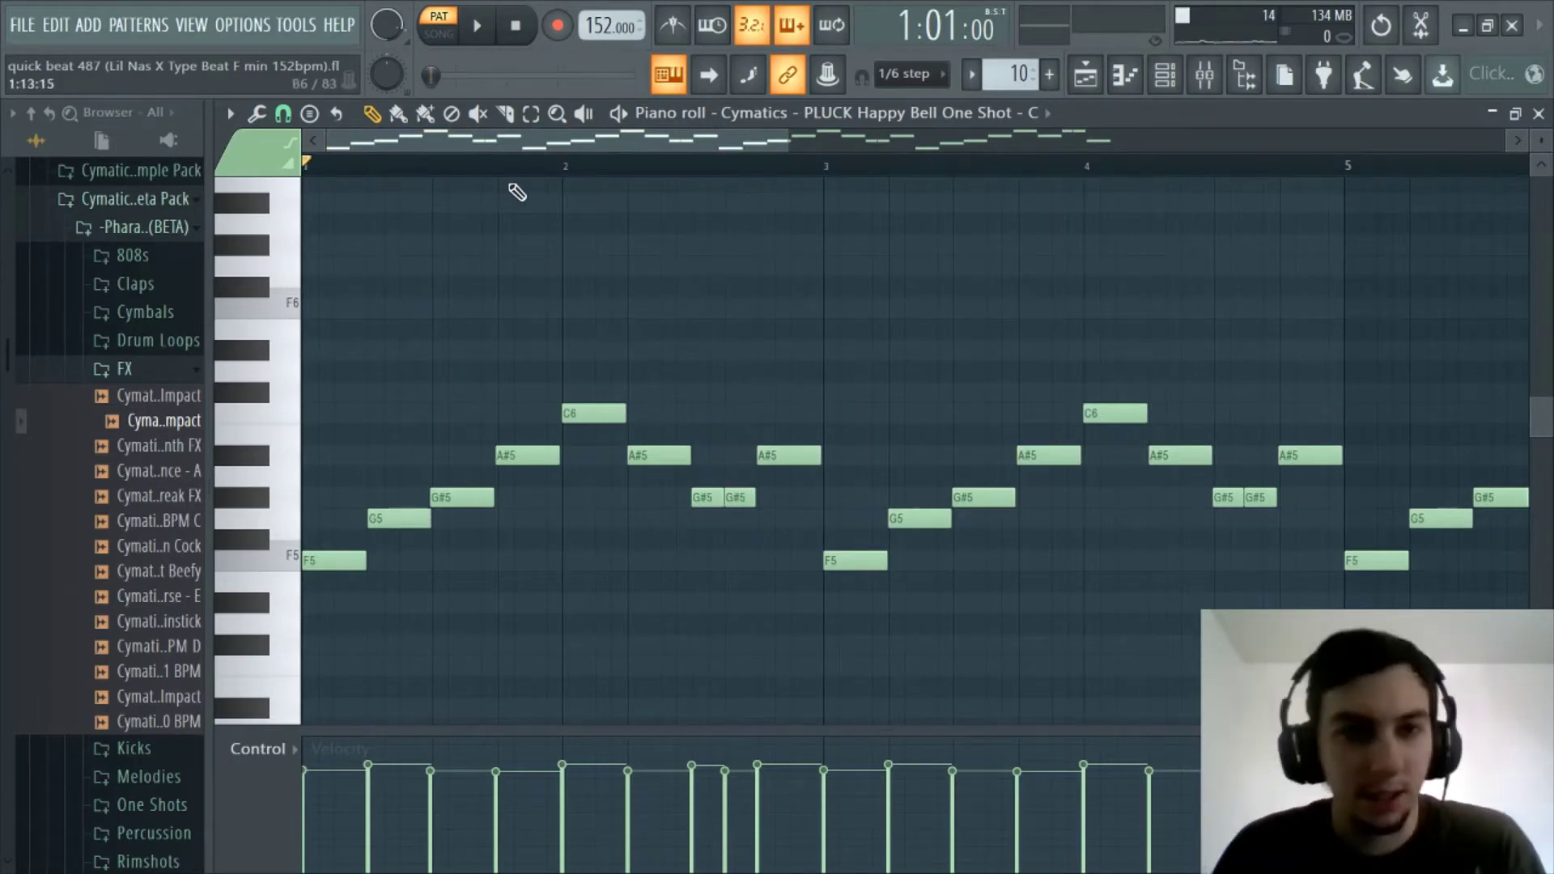
{"action": "key", "text": "space"}
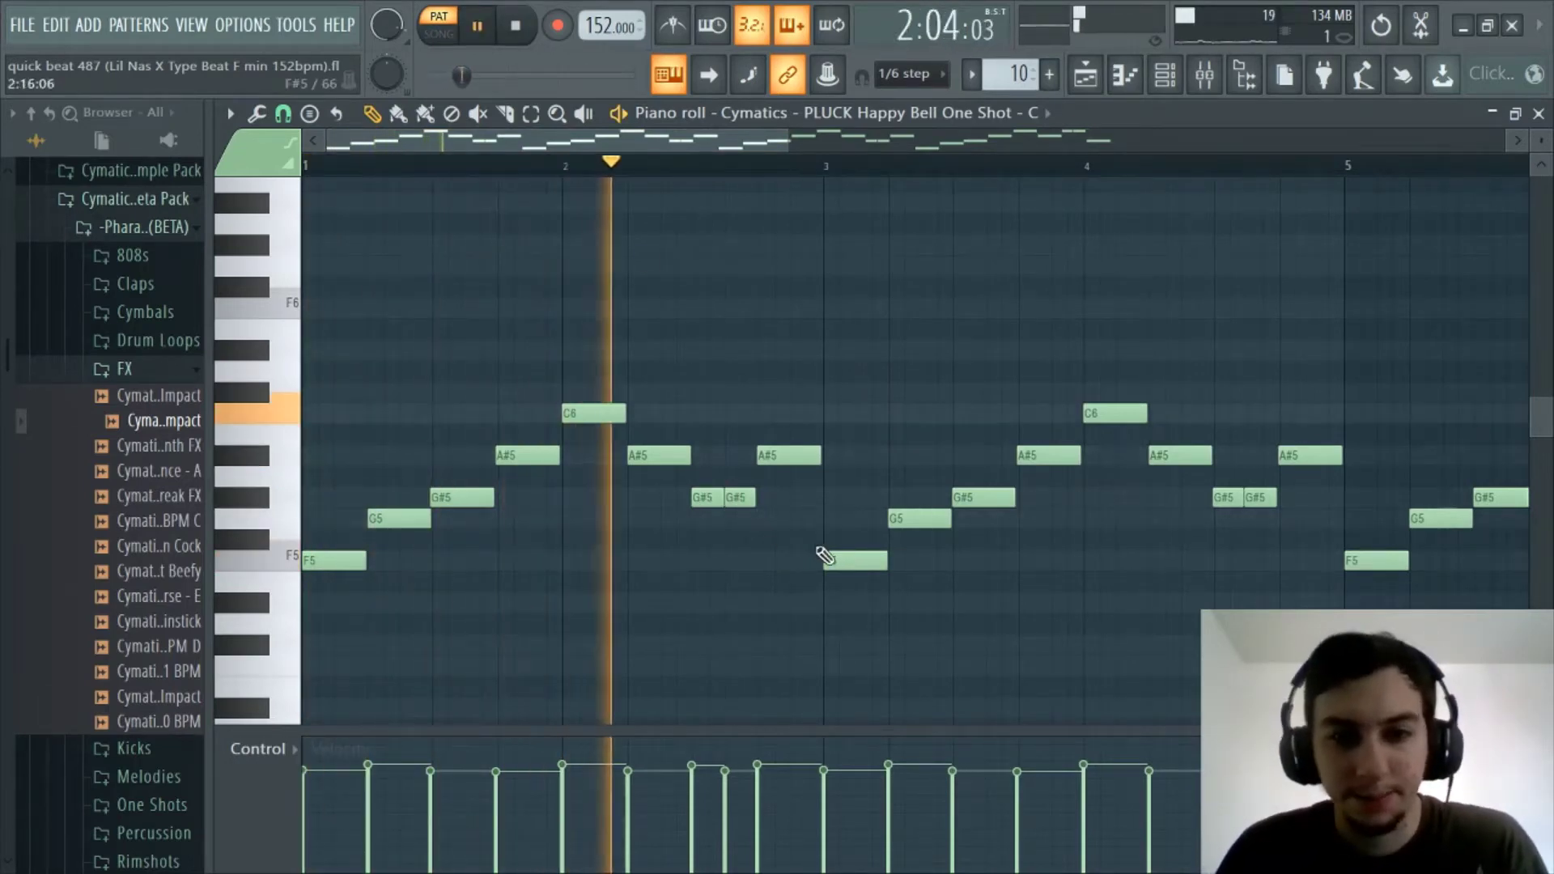
{"action": "scroll", "coordinate": [757, 166], "scroll_direction": "down", "scroll_amount": 1}
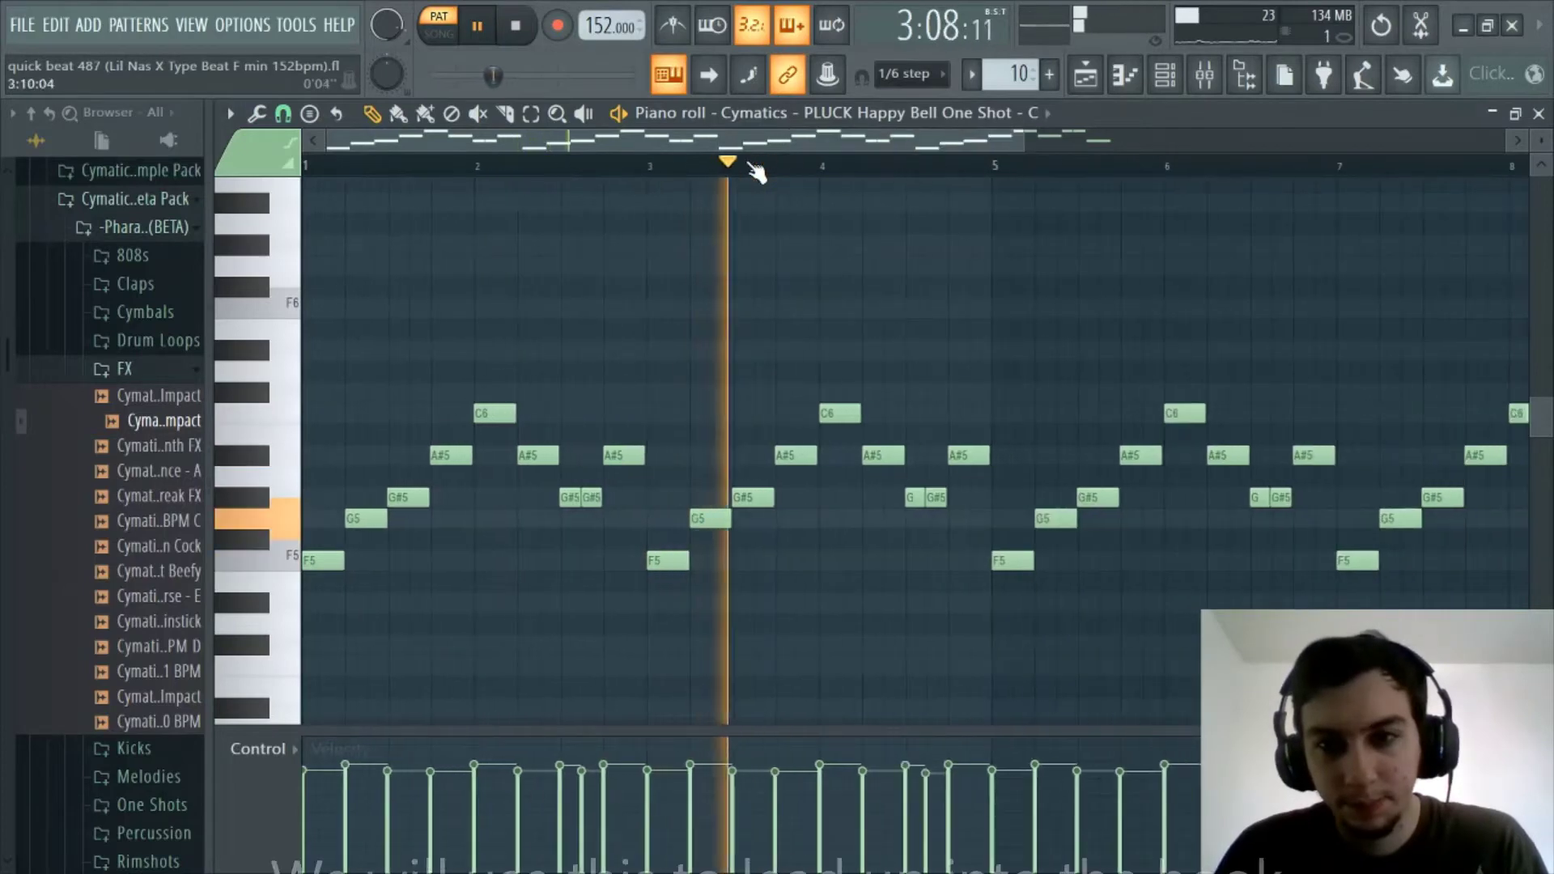
{"action": "scroll", "coordinate": [757, 169], "scroll_direction": "down", "scroll_amount": 1}
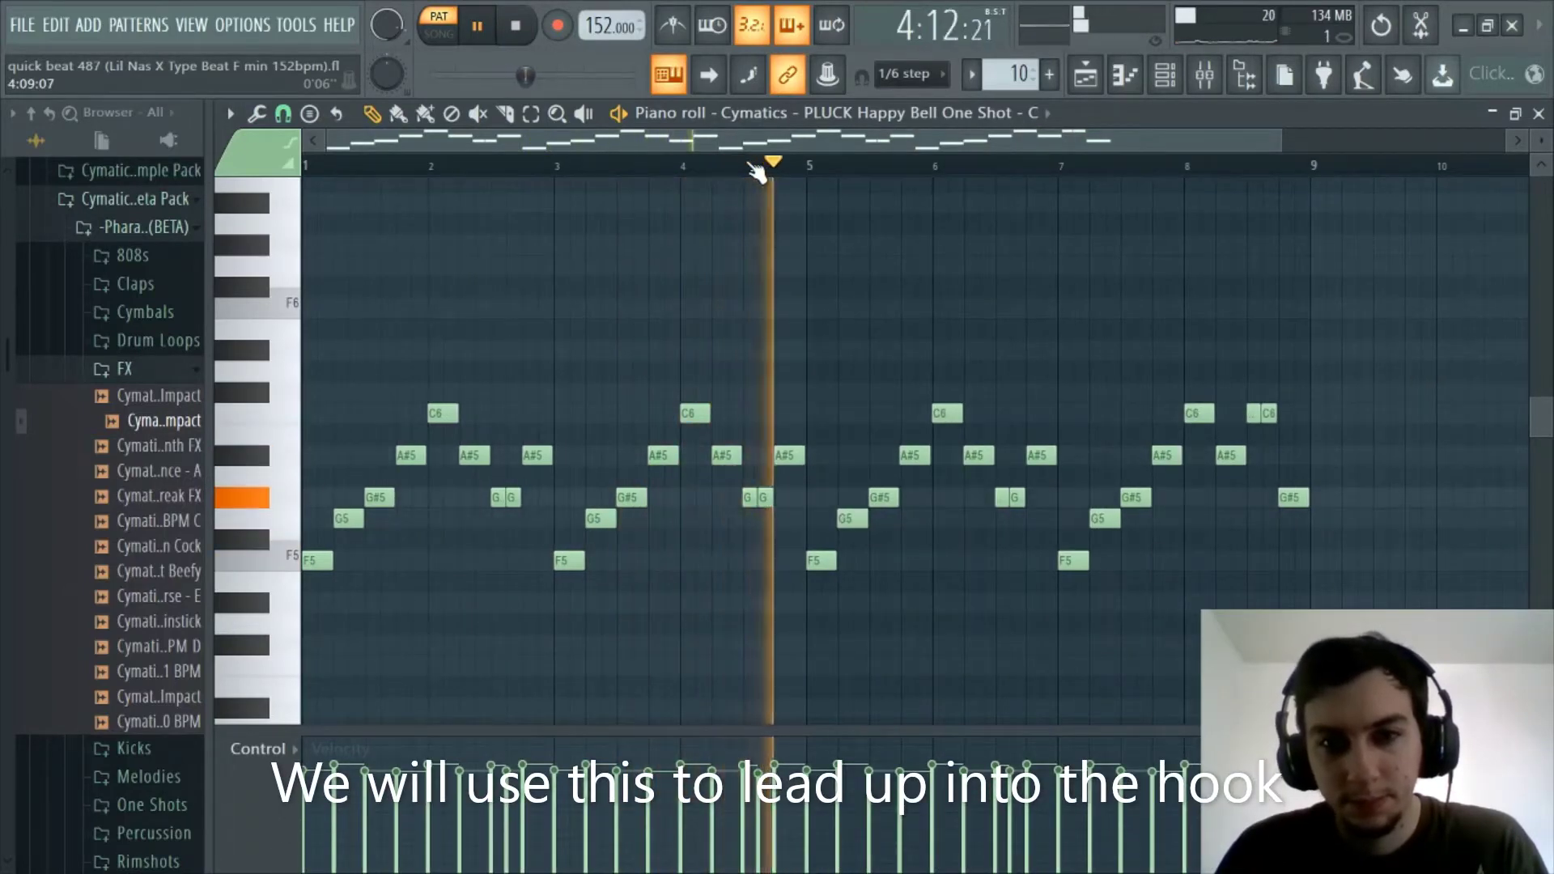
{"action": "key", "text": "space"}
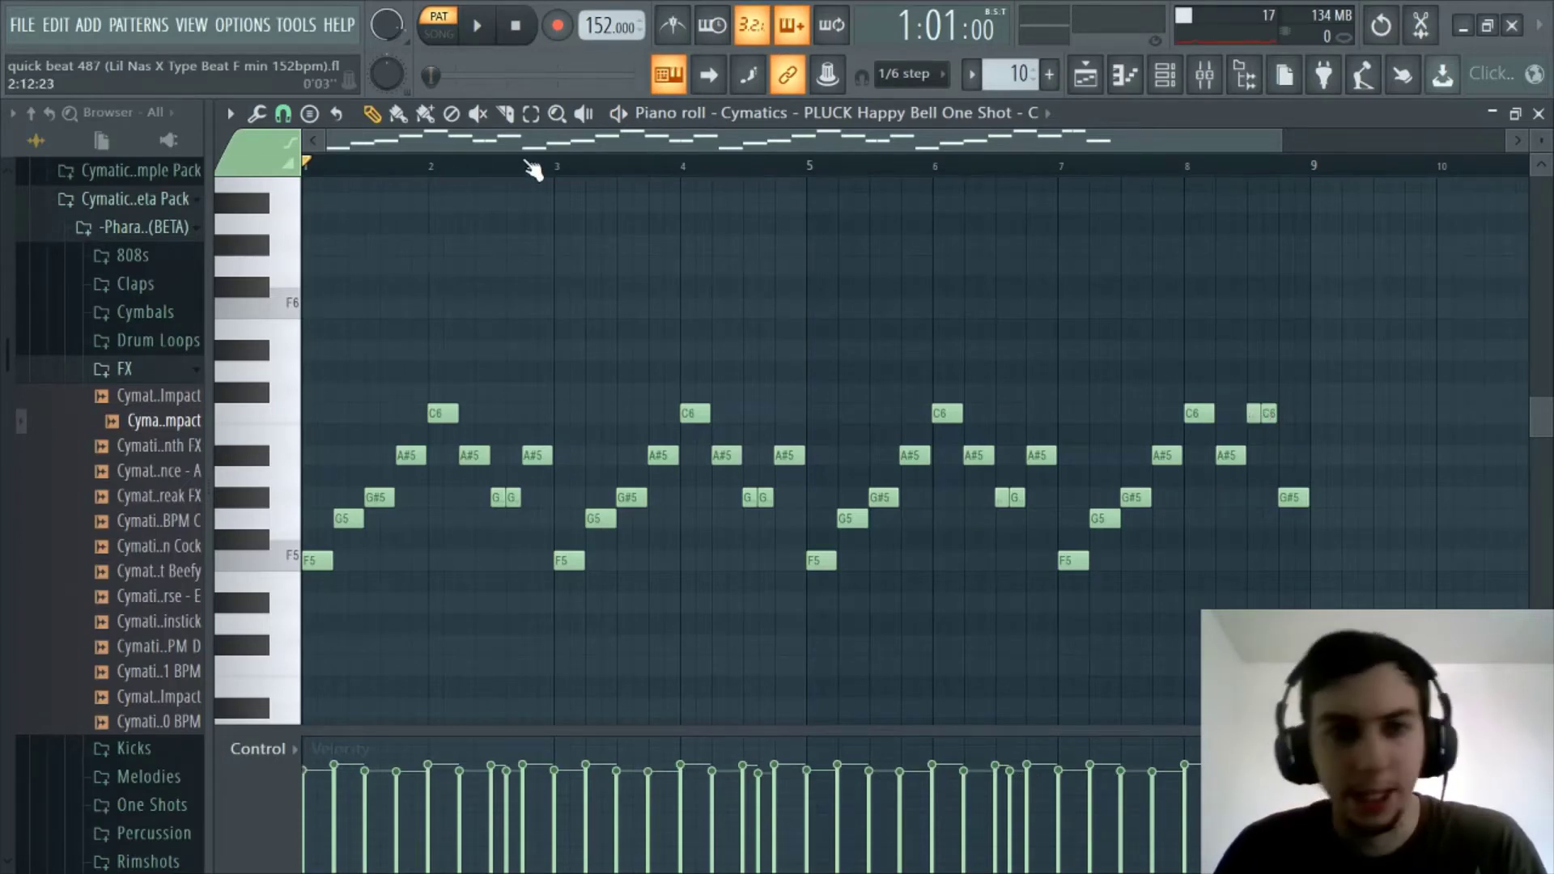
{"action": "scroll", "coordinate": [427, 154], "scroll_direction": "up", "scroll_amount": 1}
{"action": "scroll", "coordinate": [437, 150], "scroll_direction": "up", "scroll_amount": 1}
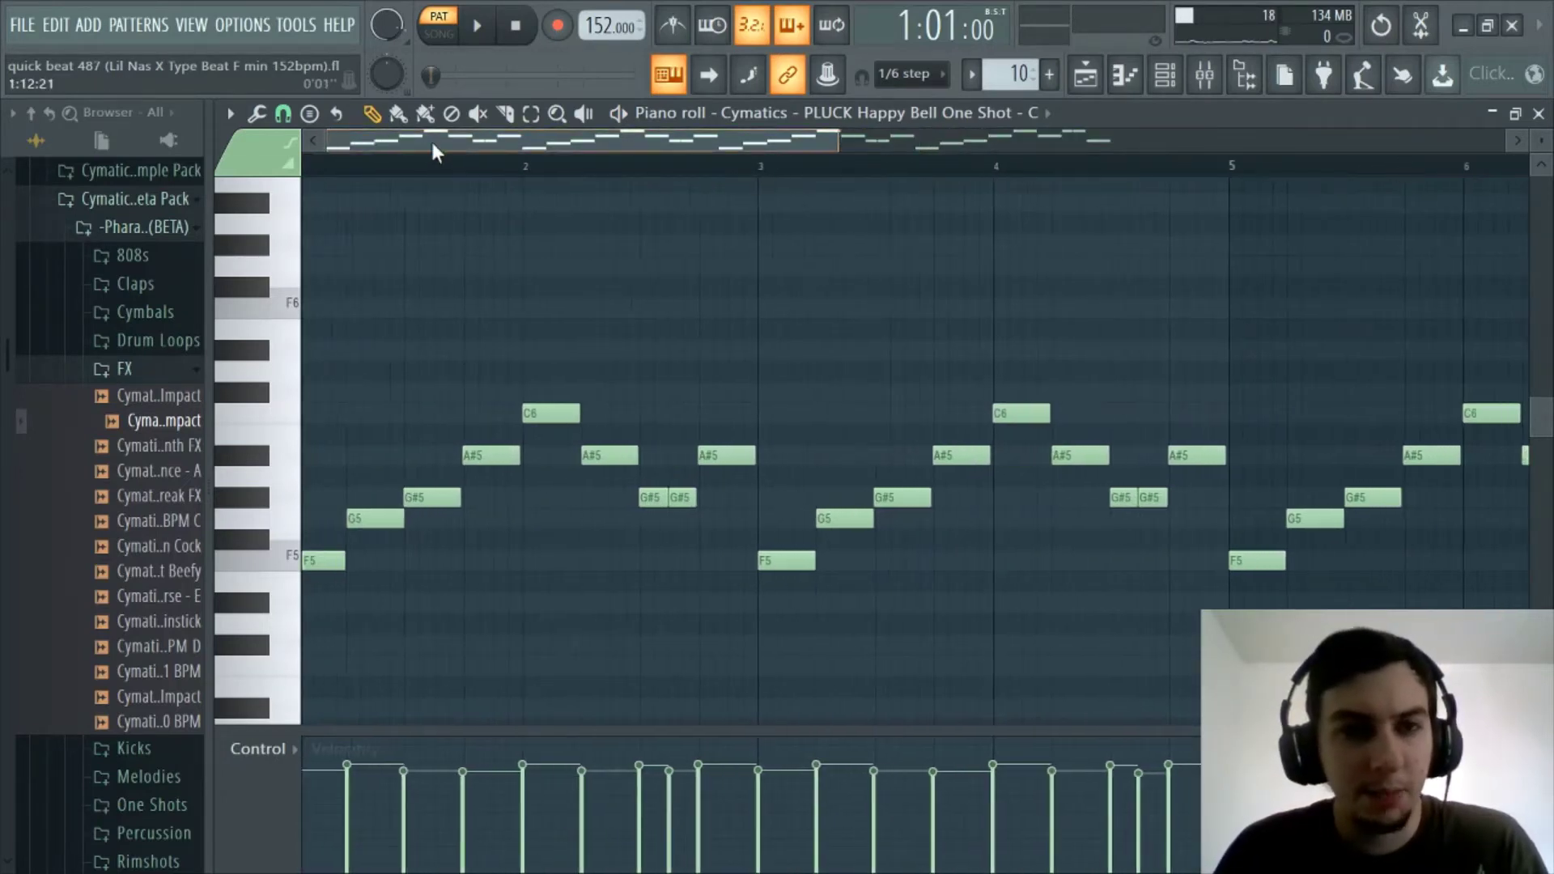
{"action": "scroll", "coordinate": [413, 176], "scroll_direction": "up", "scroll_amount": 2}
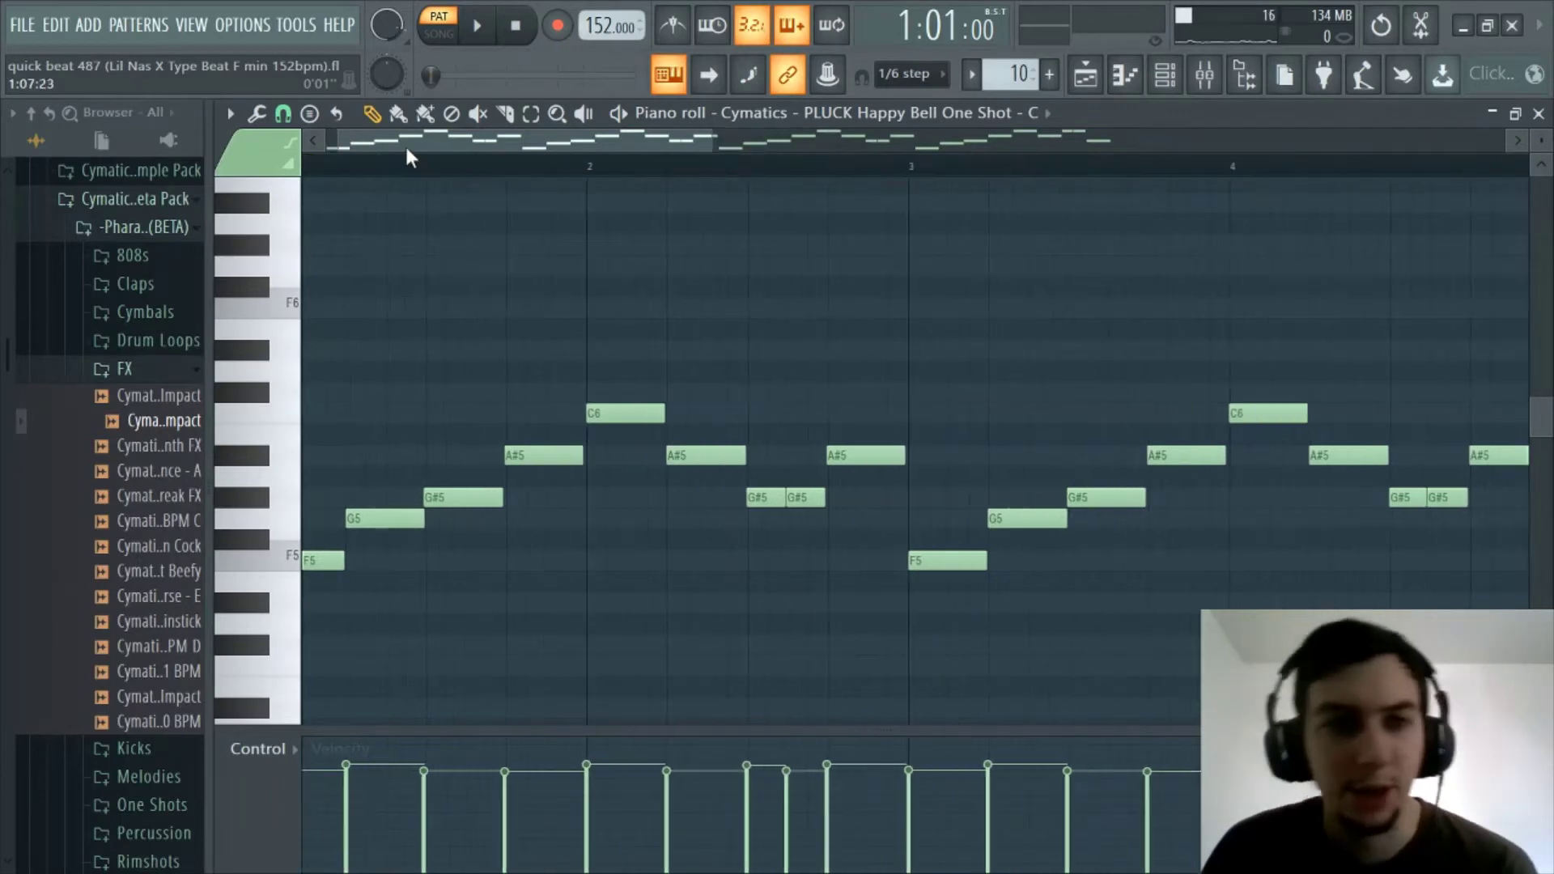
{"action": "scroll", "coordinate": [404, 165], "scroll_direction": "down", "scroll_amount": 2}
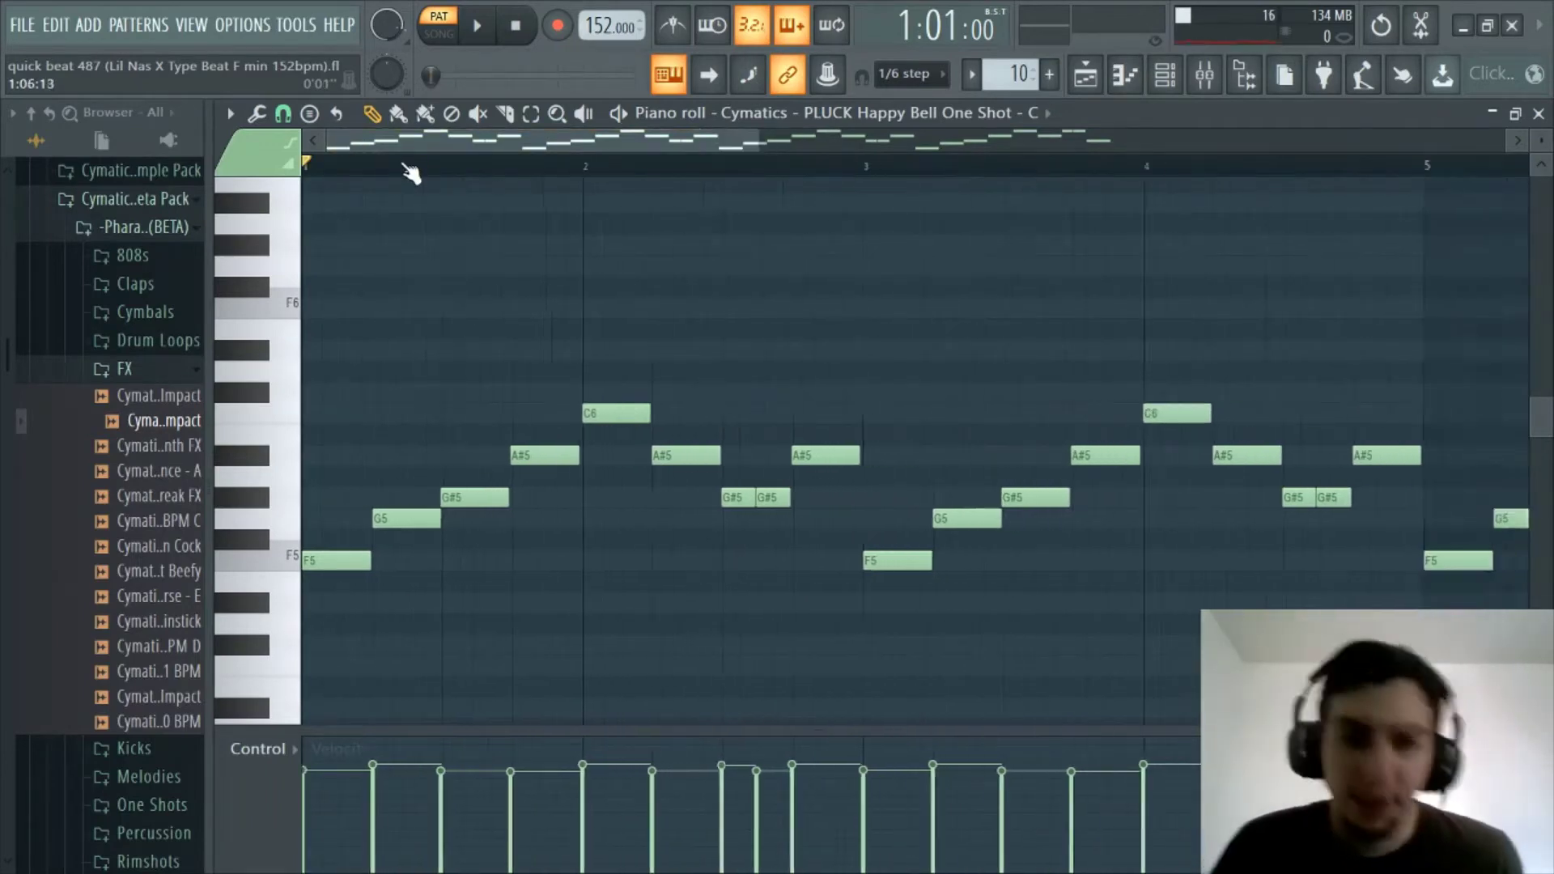
{"action": "scroll", "coordinate": [406, 164], "scroll_direction": "up", "scroll_amount": 2}
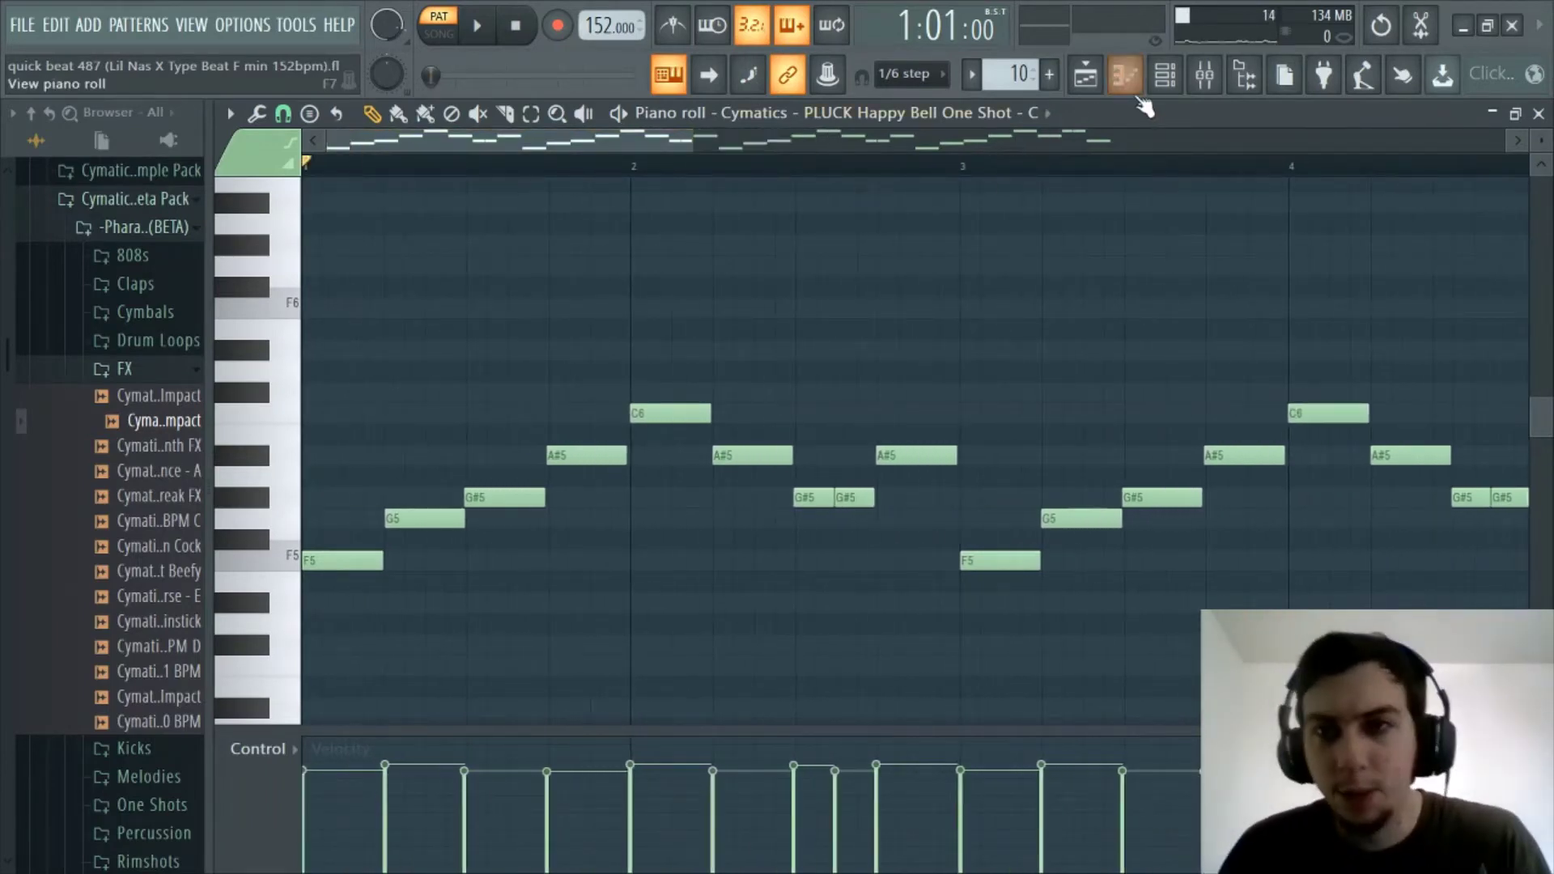
Step: Select the Bass 8 pattern in the playlist and show the Bass 8 channel's notes in the piano roll
{"action": "left_click", "coordinate": [1124, 74]}
{"action": "left_click", "coordinate": [309, 470]}
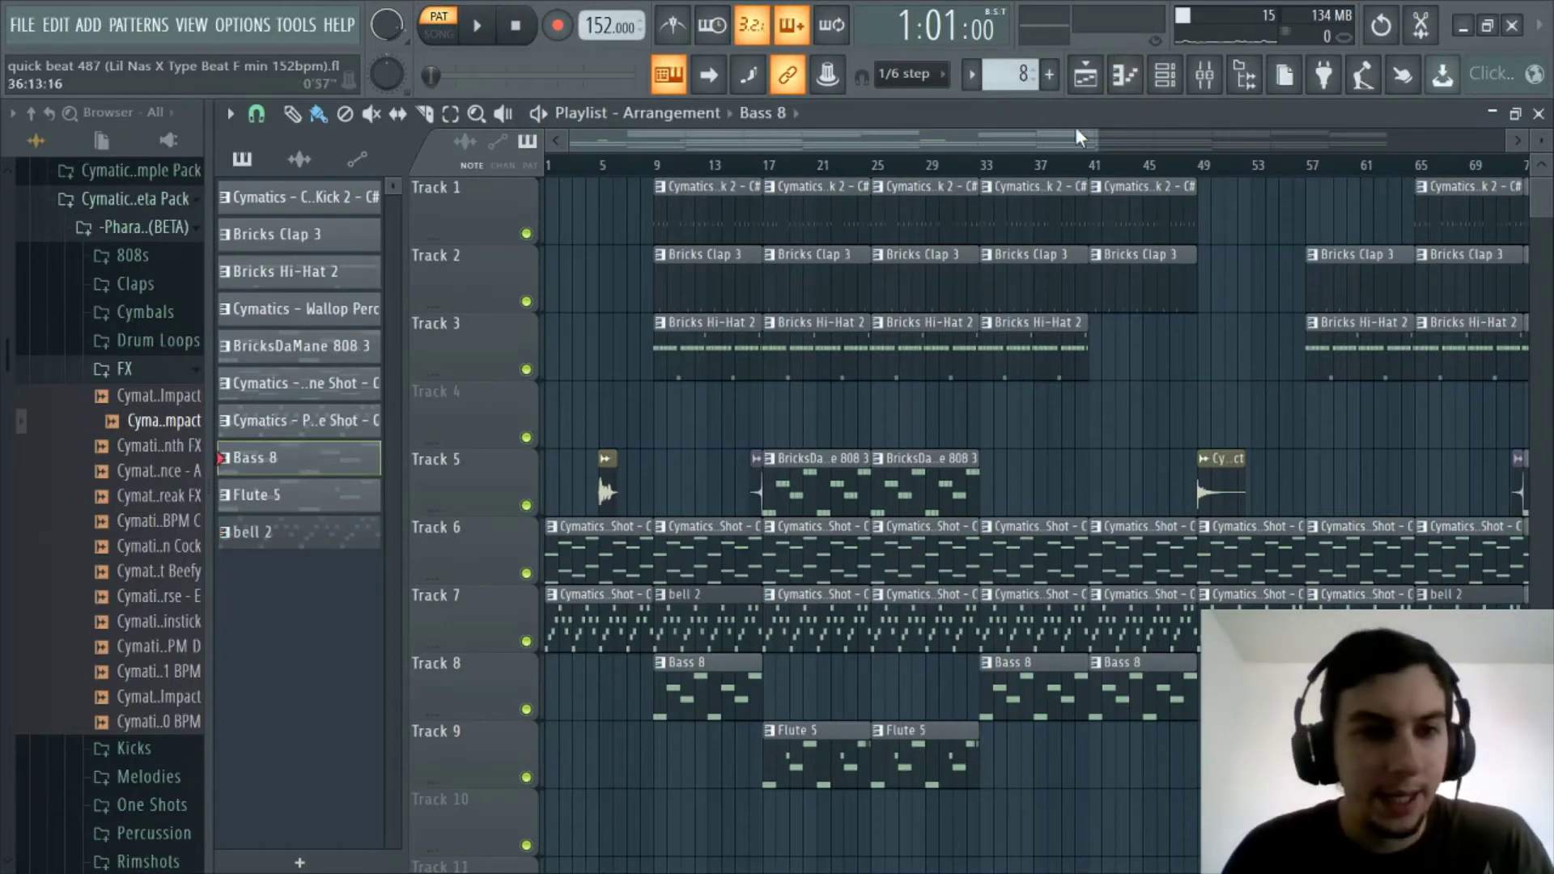
{"action": "left_click", "coordinate": [1125, 75]}
{"action": "left_click", "coordinate": [813, 115]}
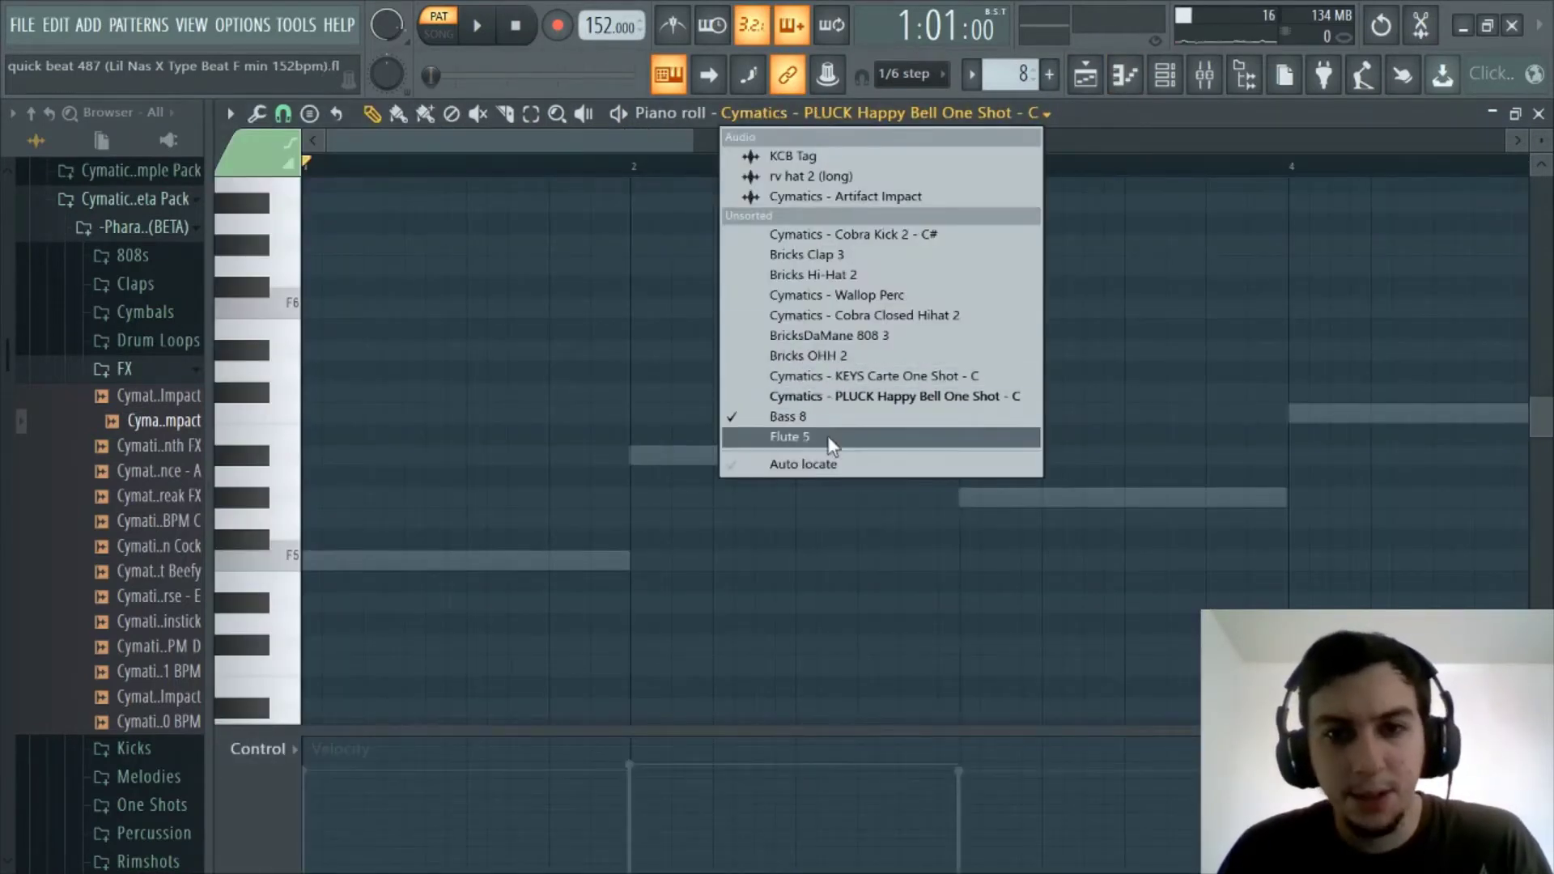
{"action": "left_click", "coordinate": [797, 416]}
Step: Play back the opening bars of the Bass 8 pattern, stop playback, and examine its F5, A#5, G#5 and C6 notes
{"action": "scroll", "coordinate": [644, 176], "scroll_direction": "down", "scroll_amount": 2}
{"action": "scroll", "coordinate": [644, 179], "scroll_direction": "down", "scroll_amount": 1}
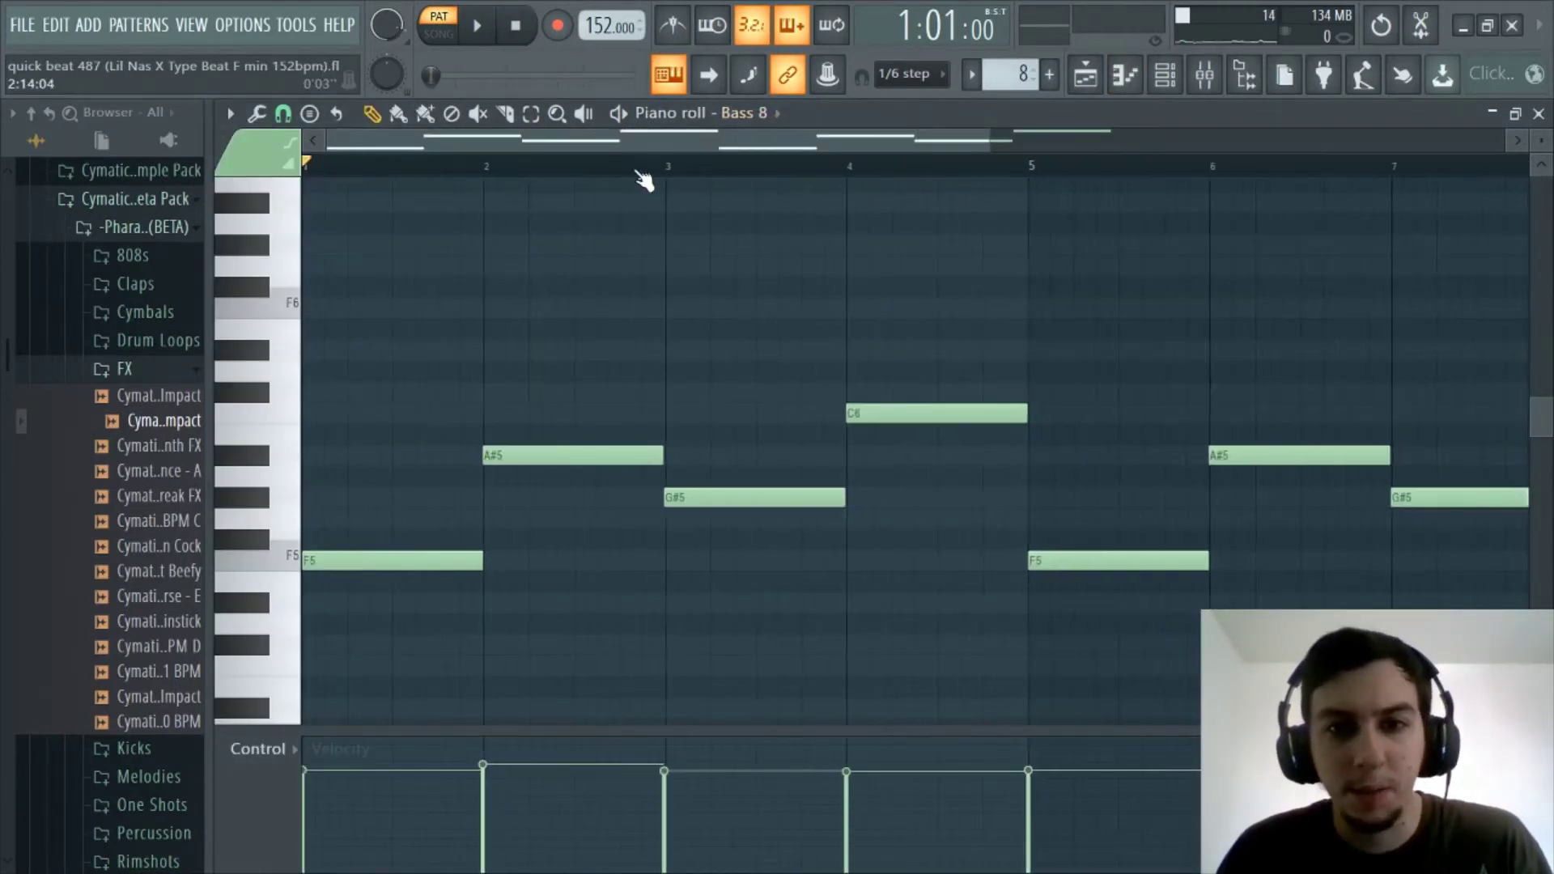
{"action": "scroll", "coordinate": [639, 167], "scroll_direction": "up", "scroll_amount": 2}
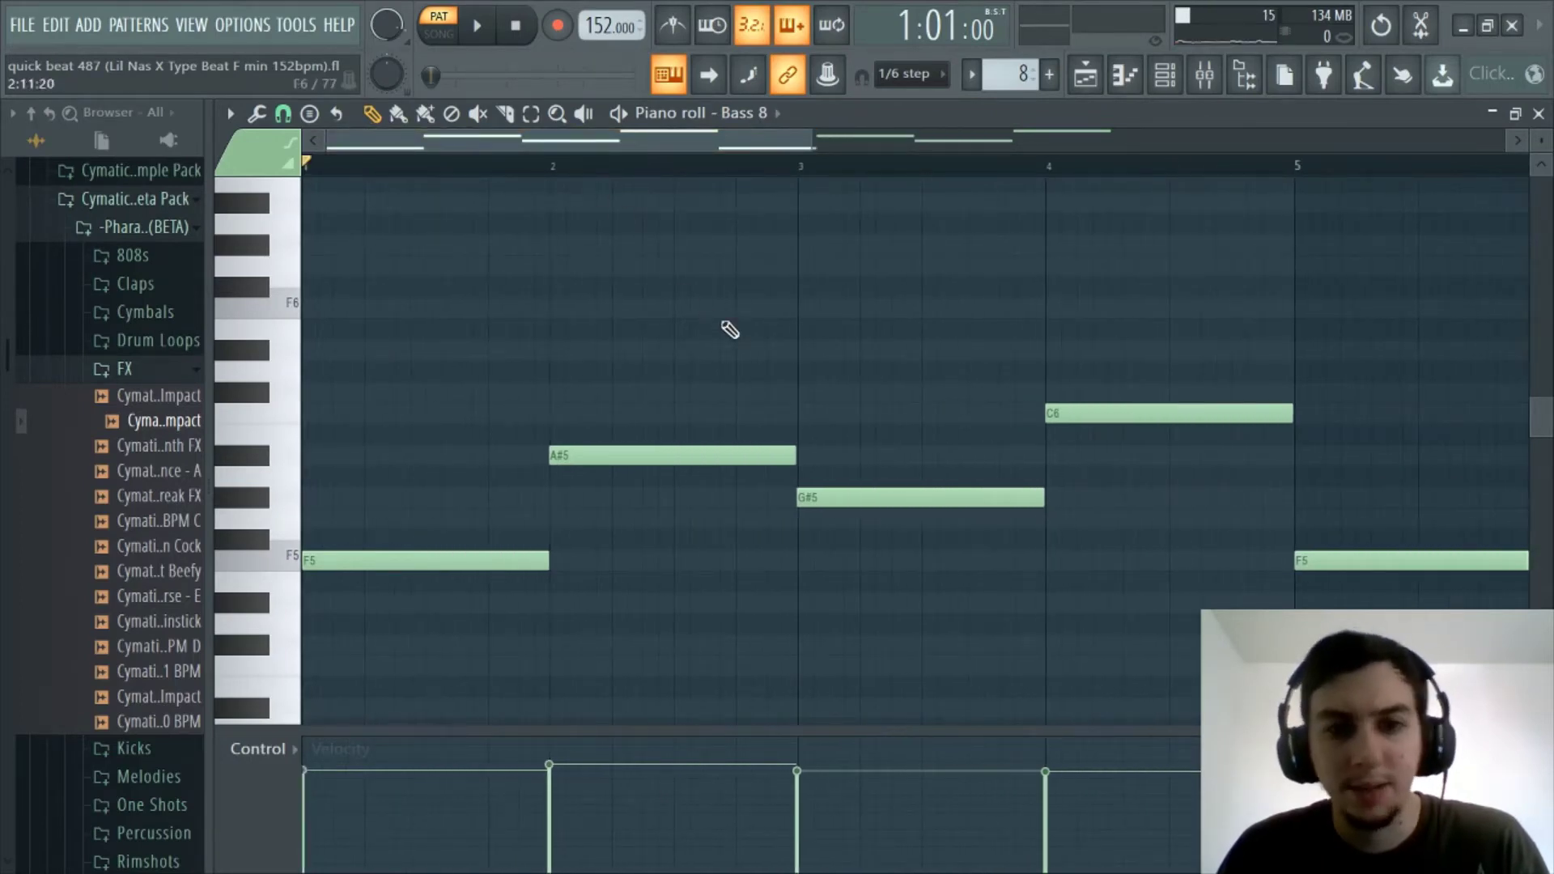
{"action": "key", "text": "space"}
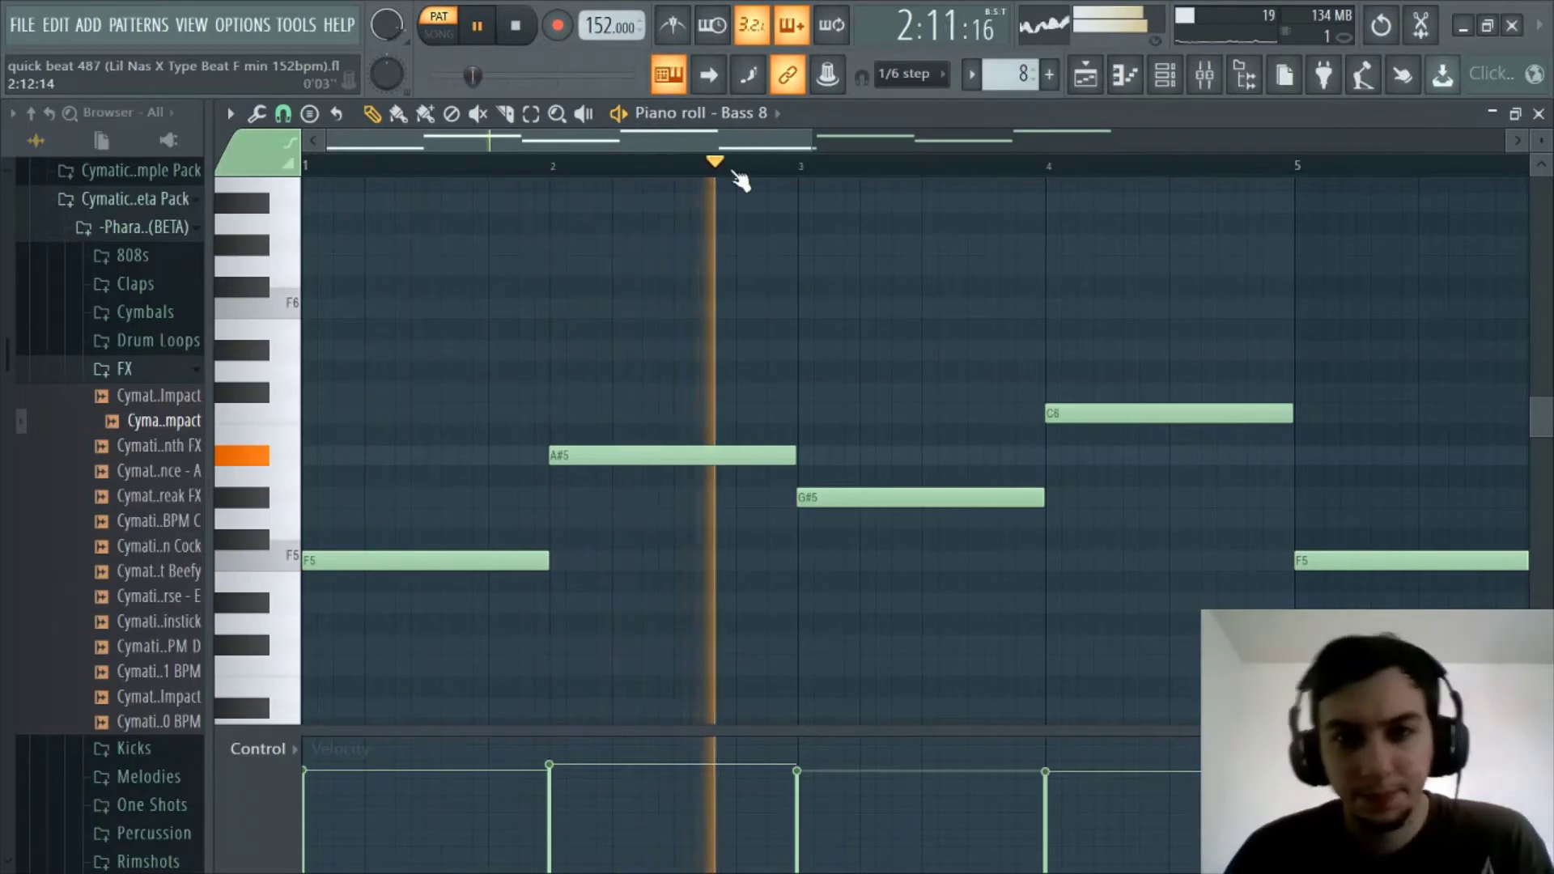
{"action": "scroll", "coordinate": [737, 176], "scroll_direction": "down", "scroll_amount": 3}
{"action": "scroll", "coordinate": [672, 174], "scroll_direction": "up", "scroll_amount": 1}
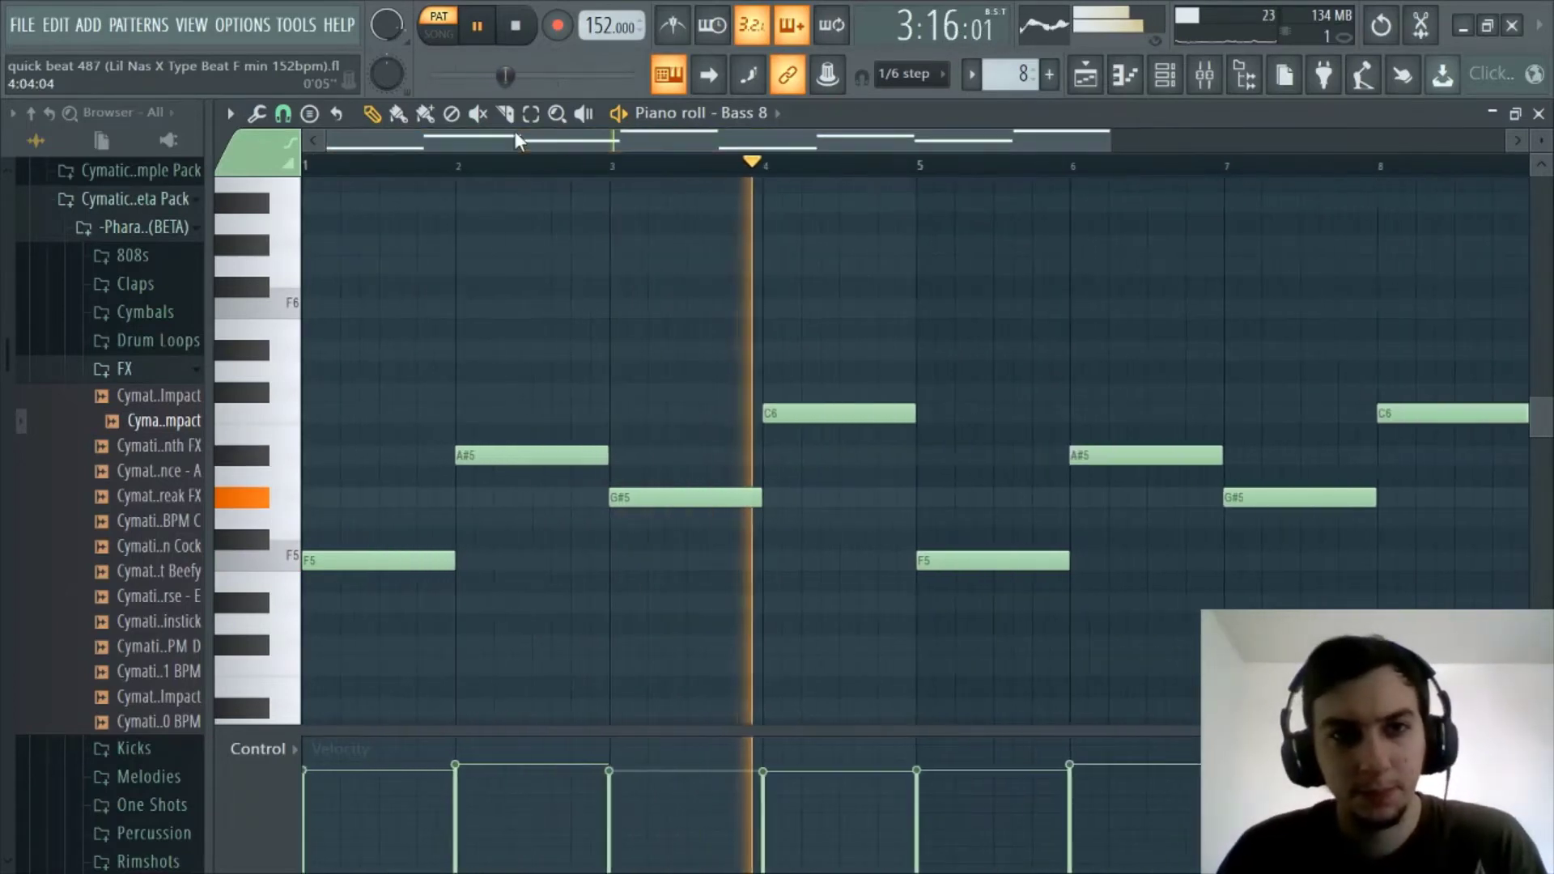
{"action": "key", "text": "space"}
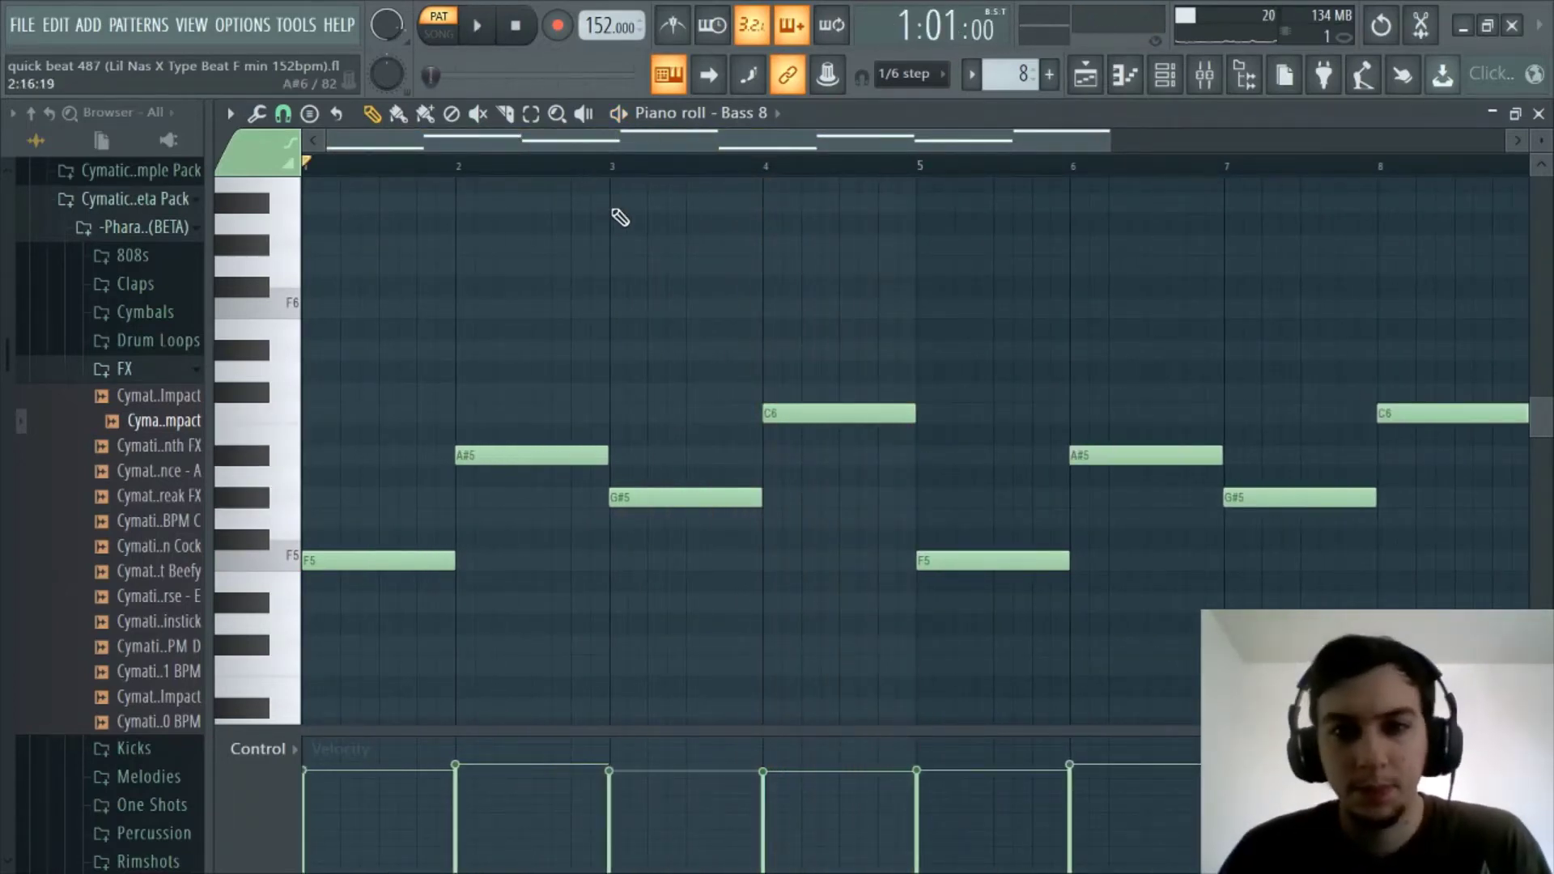
{"action": "scroll", "coordinate": [607, 145], "scroll_direction": "down", "scroll_amount": 1}
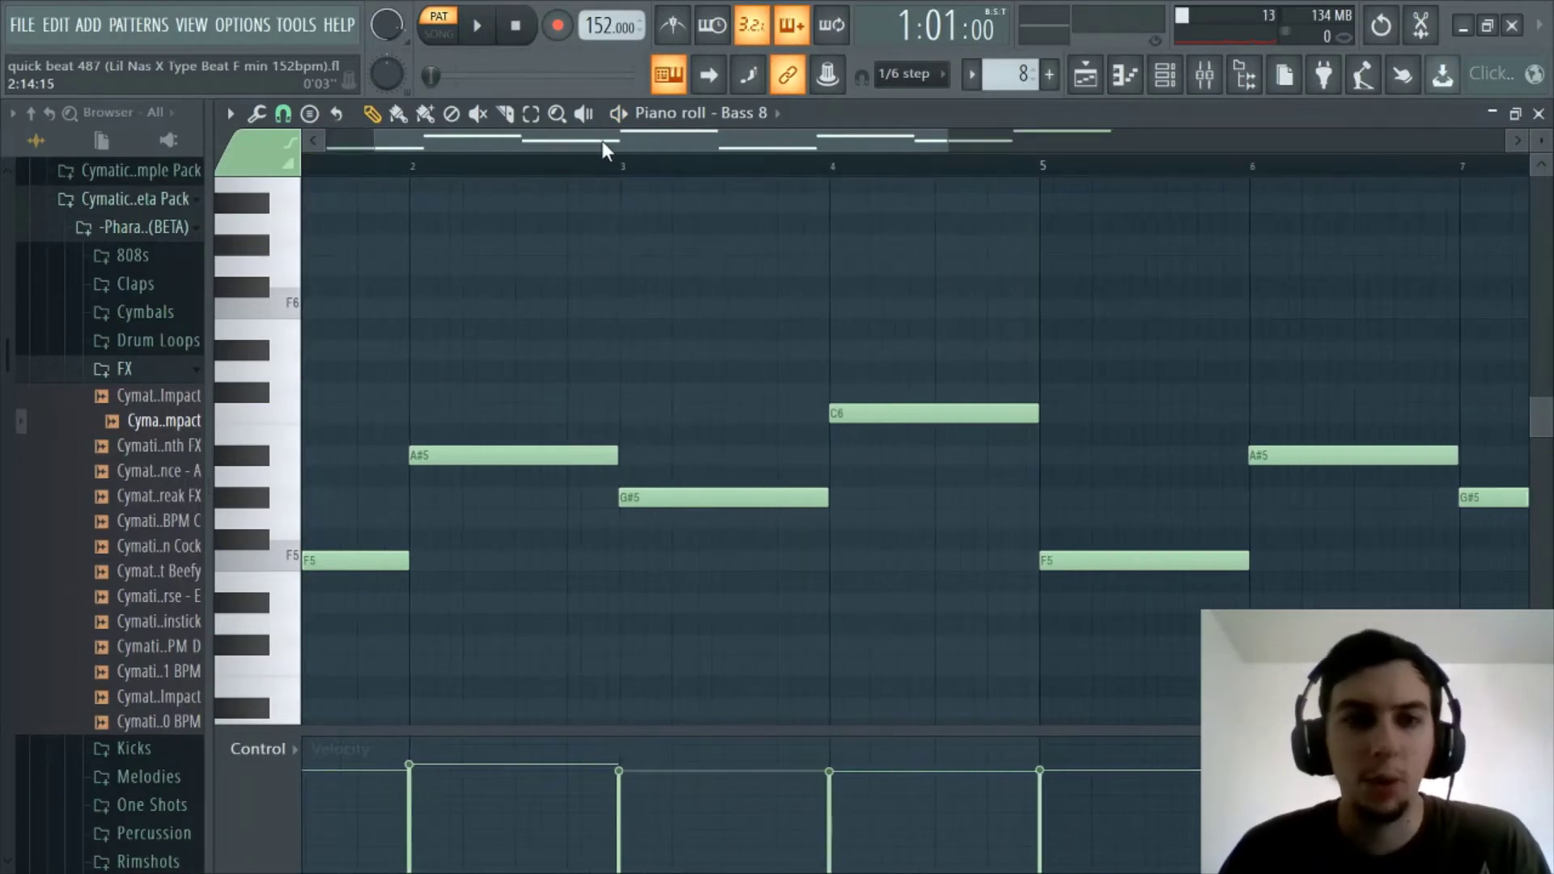
{"action": "scroll", "coordinate": [510, 145], "scroll_direction": "up", "scroll_amount": 2}
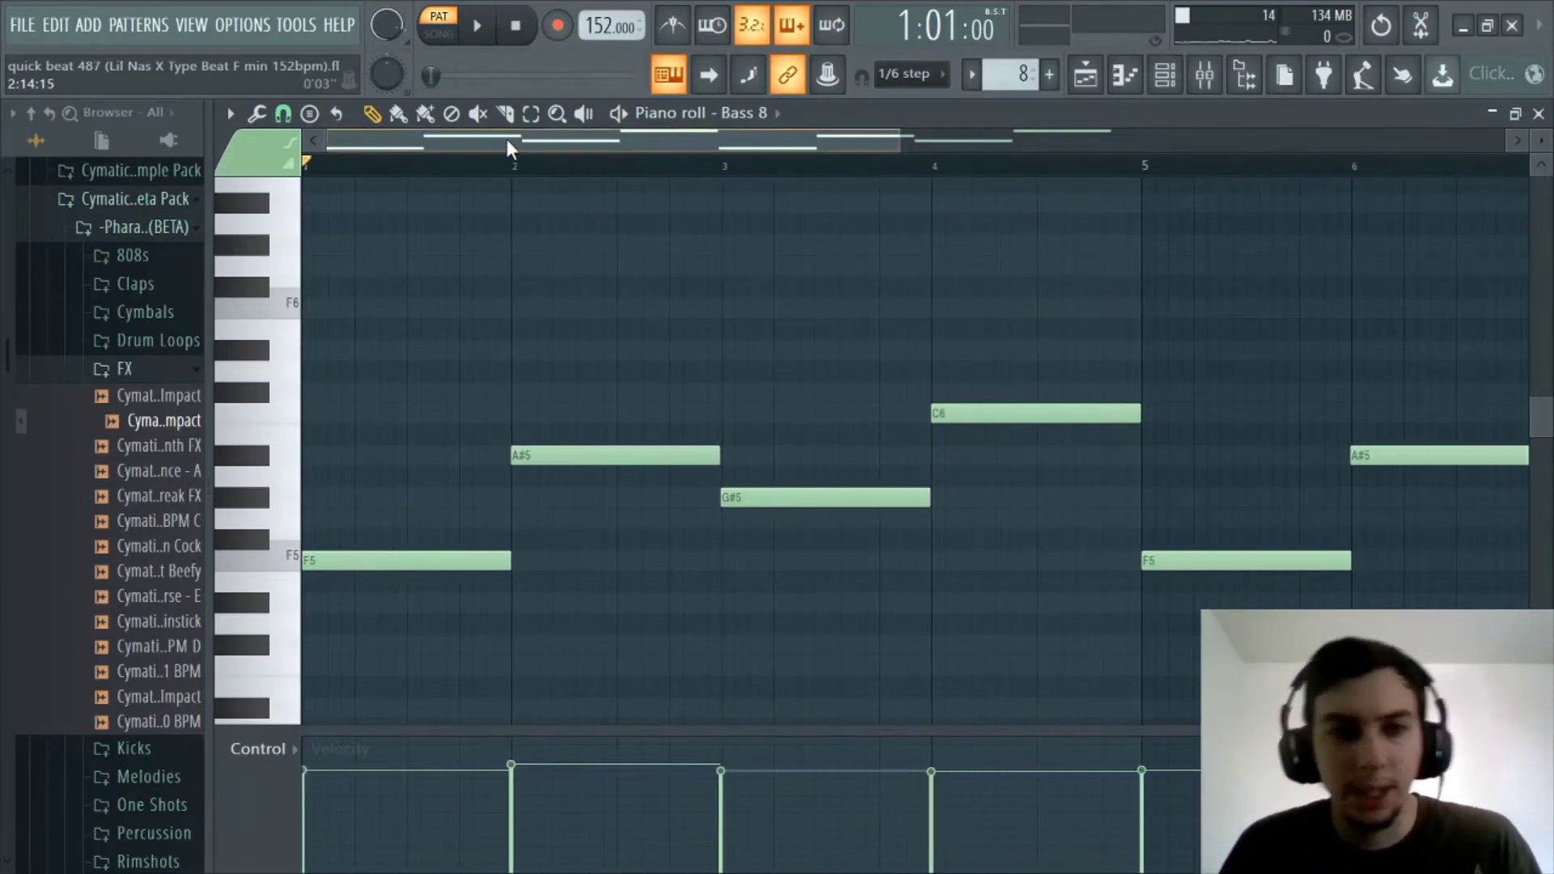
{"action": "scroll", "coordinate": [490, 165], "scroll_direction": "up", "scroll_amount": 2}
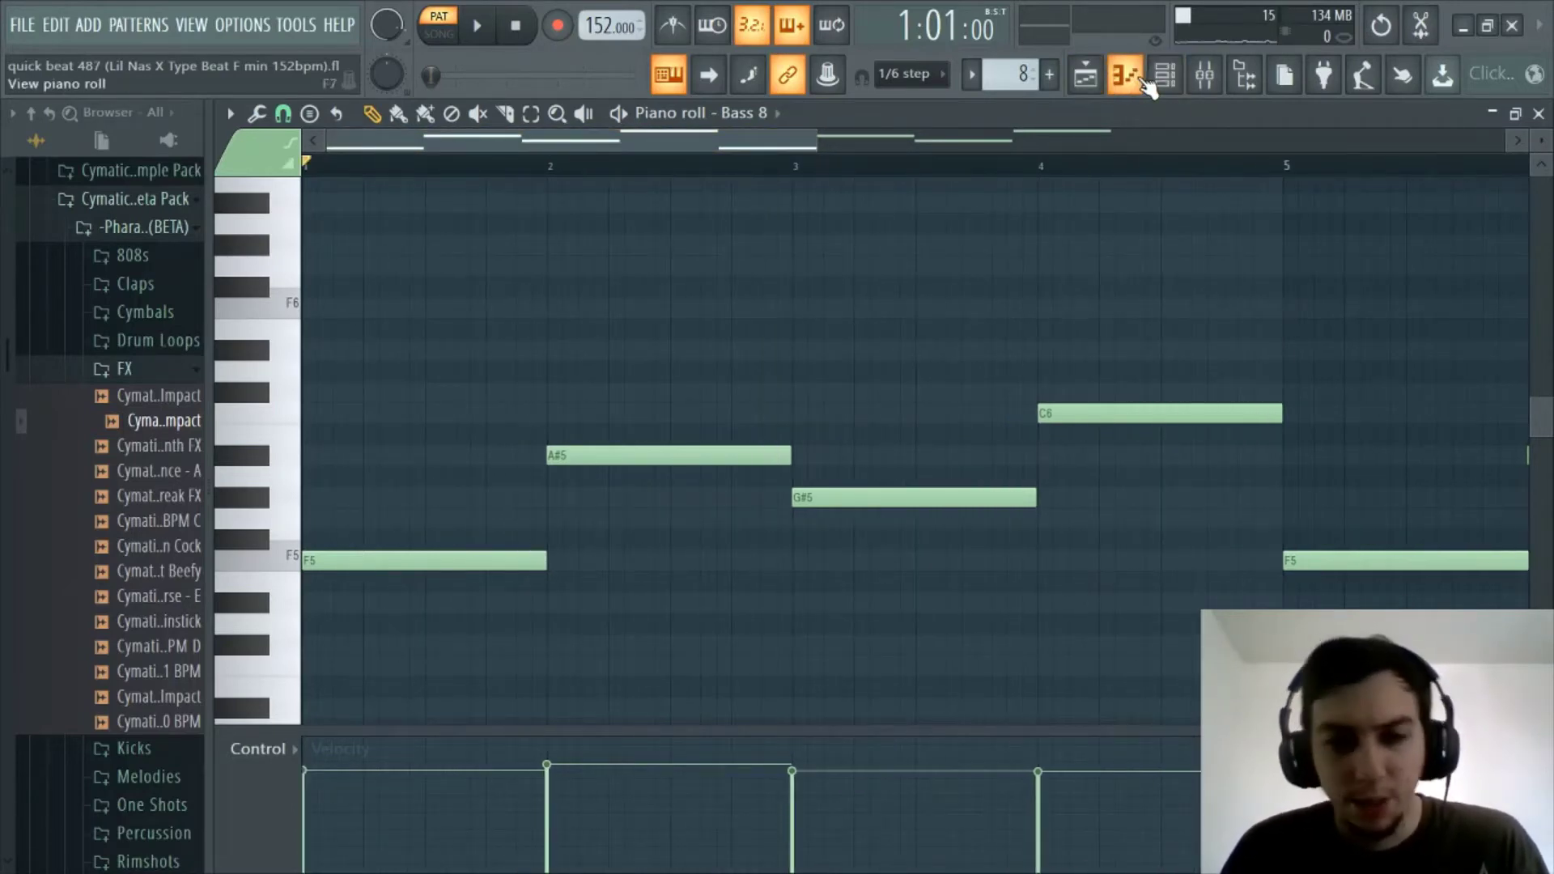
Step: Select the Flute 5 pattern in the playlist and show the Flute 5 channel's notes in the piano roll
{"action": "left_click", "coordinate": [759, 115]}
{"action": "left_click", "coordinate": [756, 115]}
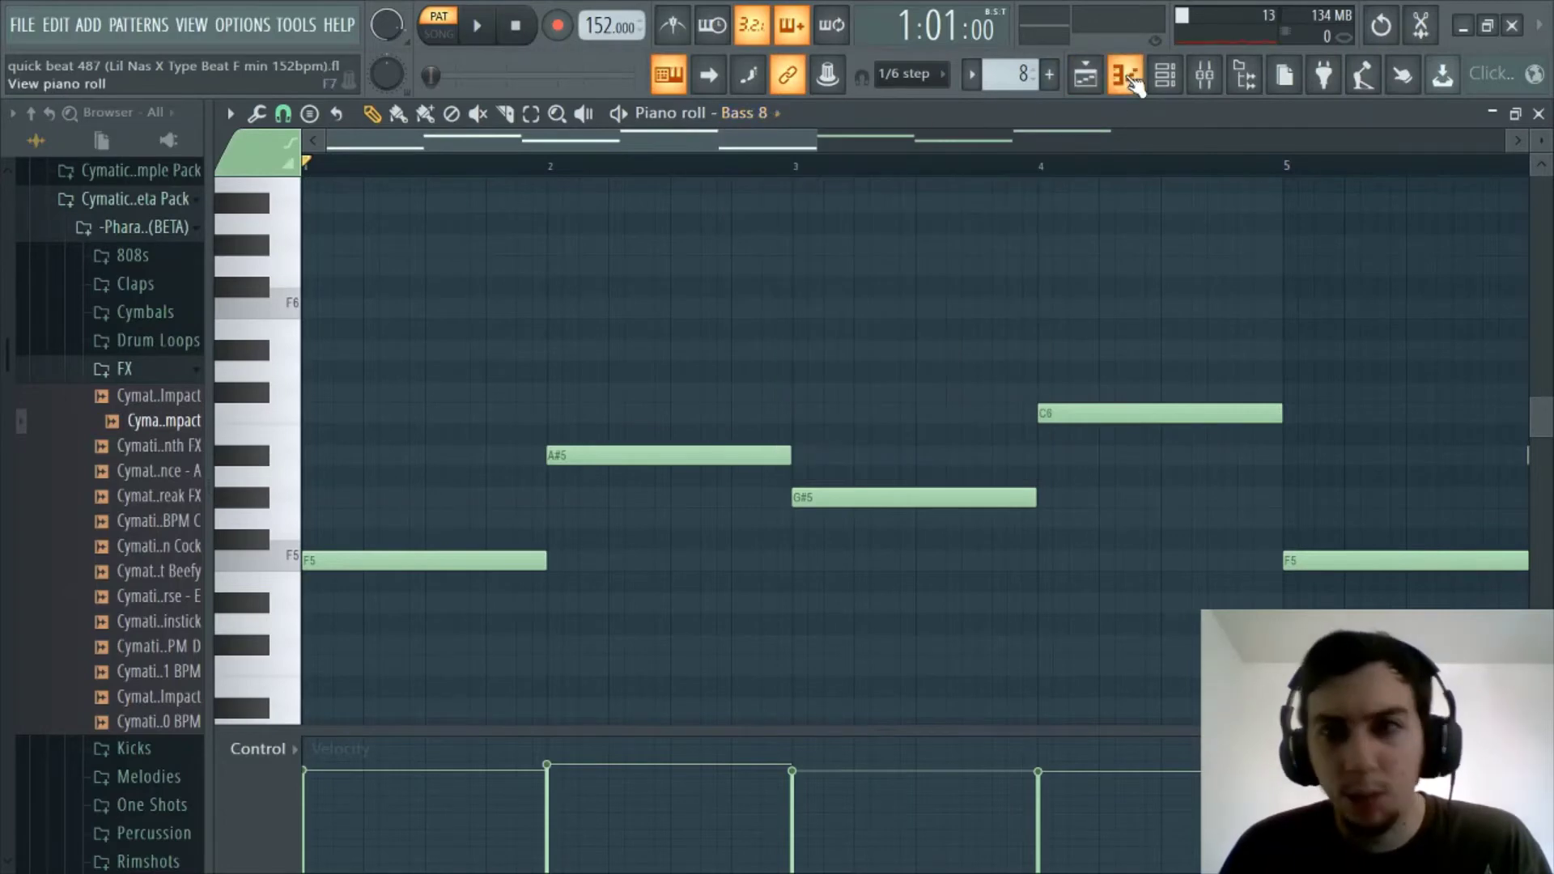
{"action": "left_click", "coordinate": [1130, 81]}
{"action": "left_click", "coordinate": [280, 498]}
{"action": "left_click", "coordinate": [1125, 74]}
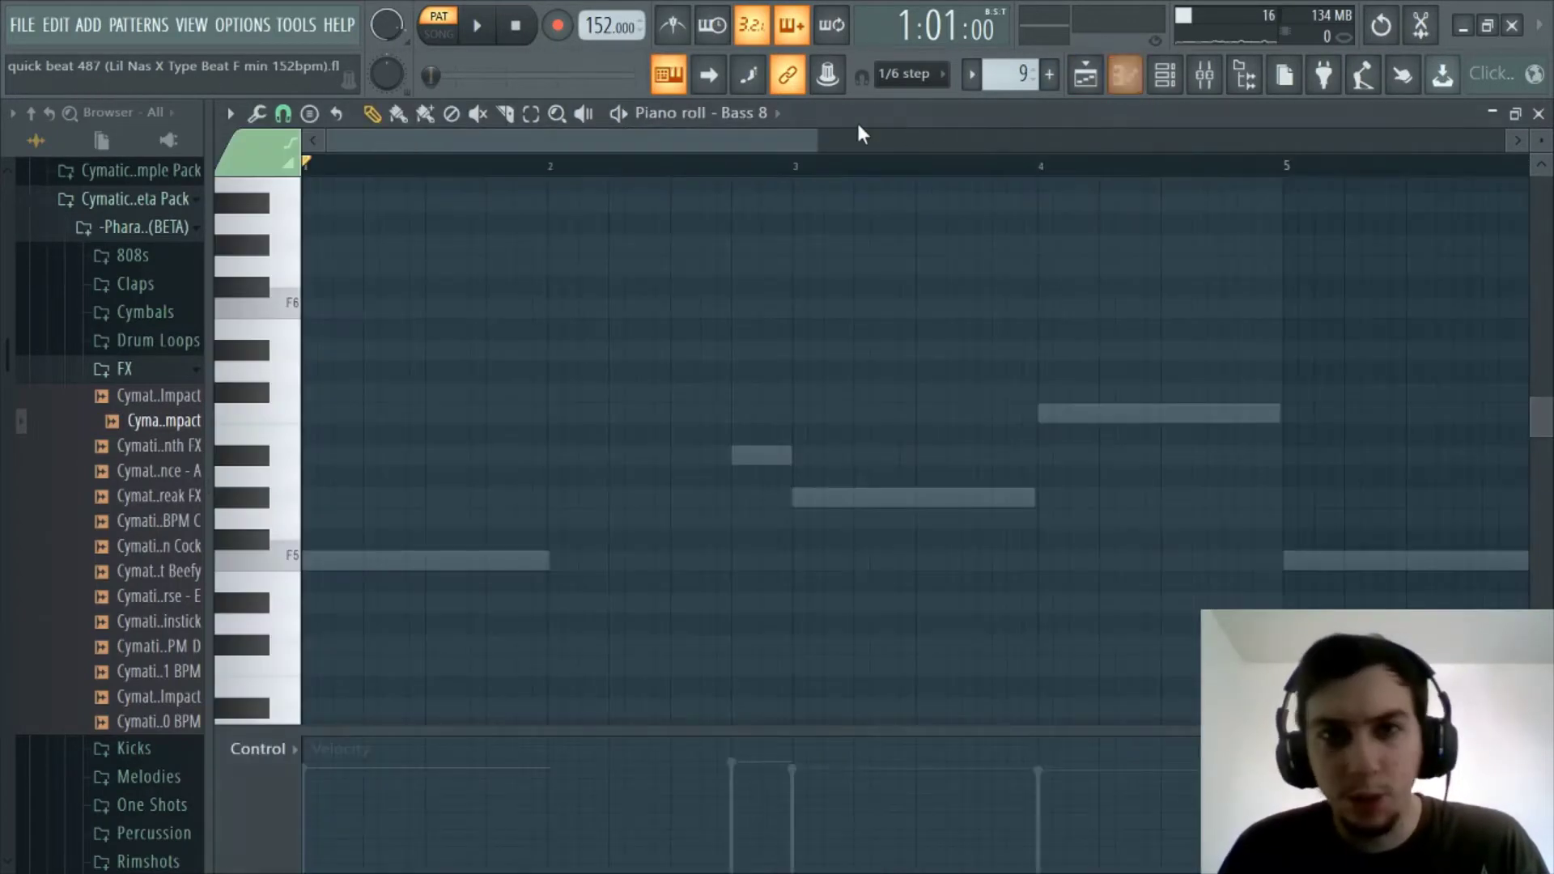
{"action": "left_click", "coordinate": [775, 114]}
{"action": "left_click", "coordinate": [825, 444]}
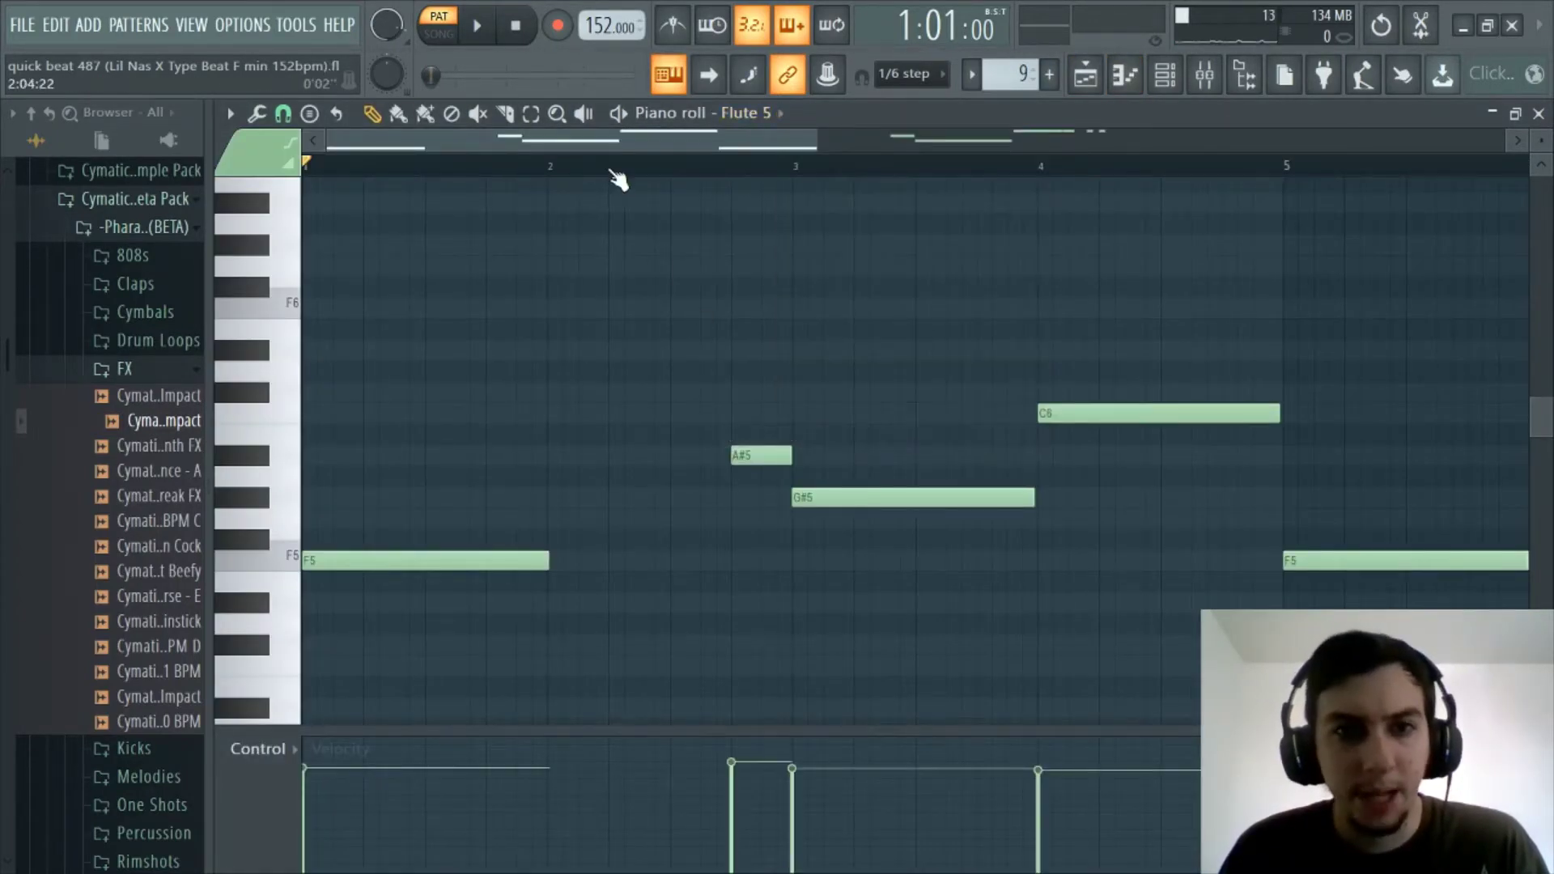
Step: Audition the flute's F5 note on the piano roll keyboard
{"action": "scroll", "coordinate": [550, 166], "scroll_direction": "up", "scroll_amount": 2}
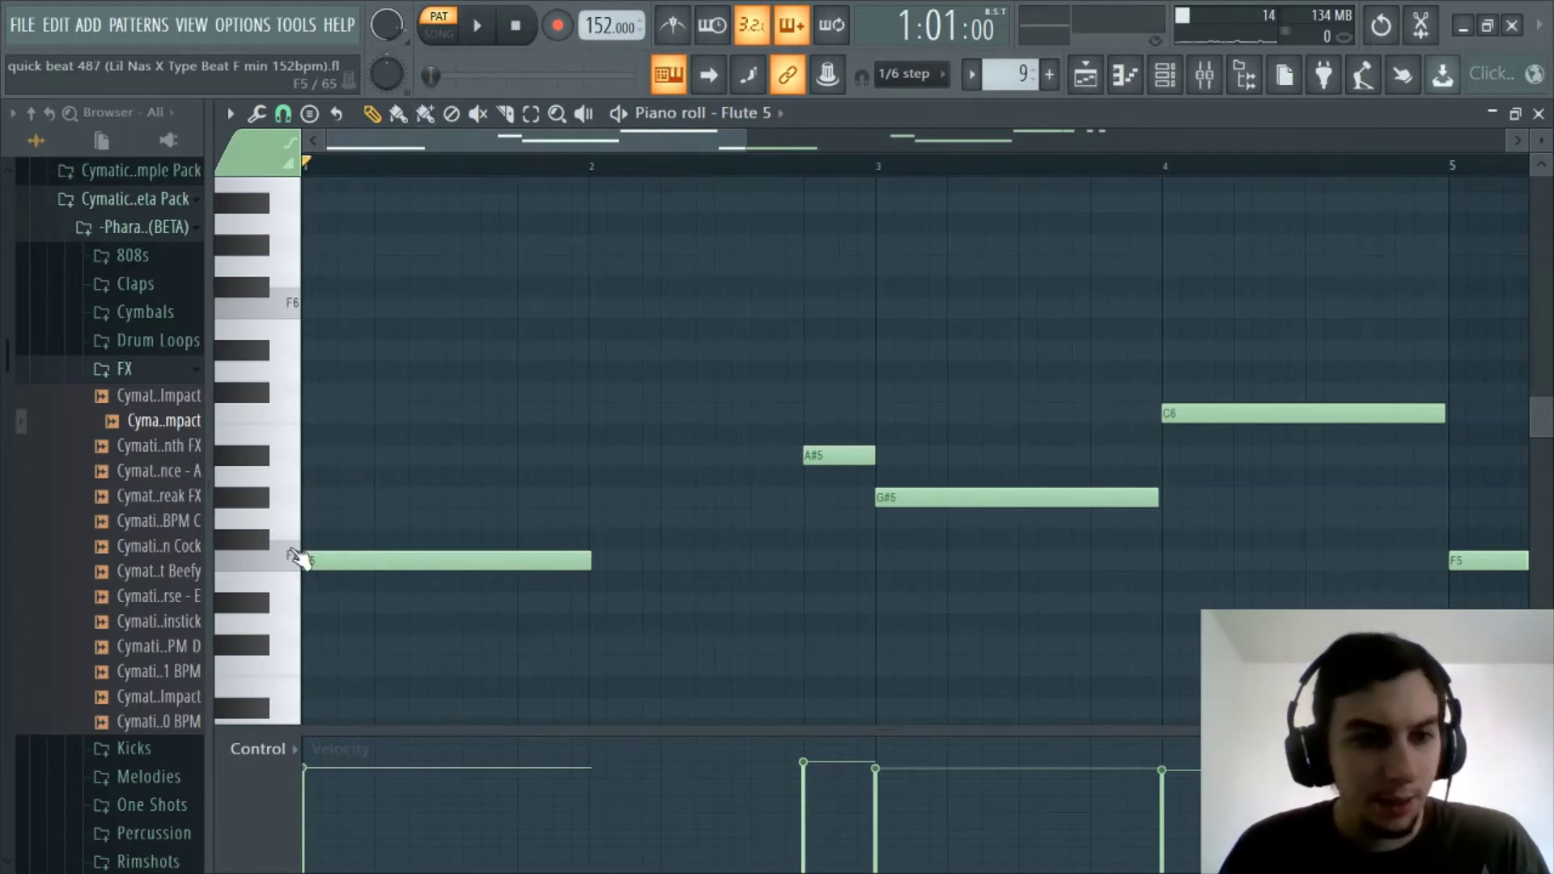
{"action": "left_click", "coordinate": [294, 559]}
{"action": "left_click", "coordinate": [295, 559]}
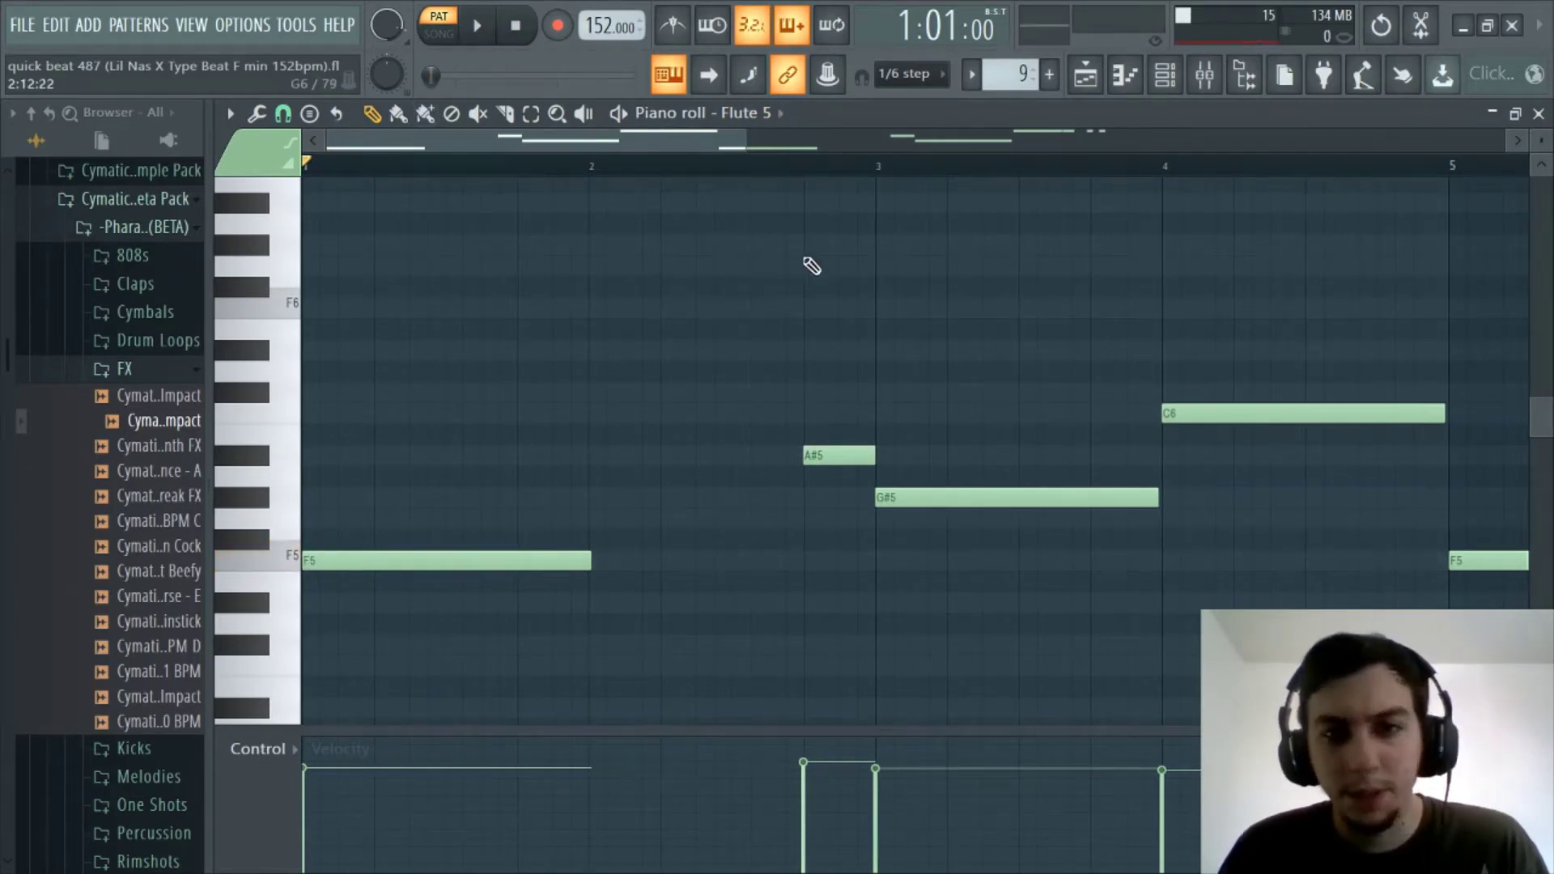
Step: Play back the full eight-bar Flute 5 pattern, stop once it loops, and look over its opening bars
{"action": "scroll", "coordinate": [770, 173], "scroll_direction": "down", "scroll_amount": 2}
{"action": "key", "text": "space"}
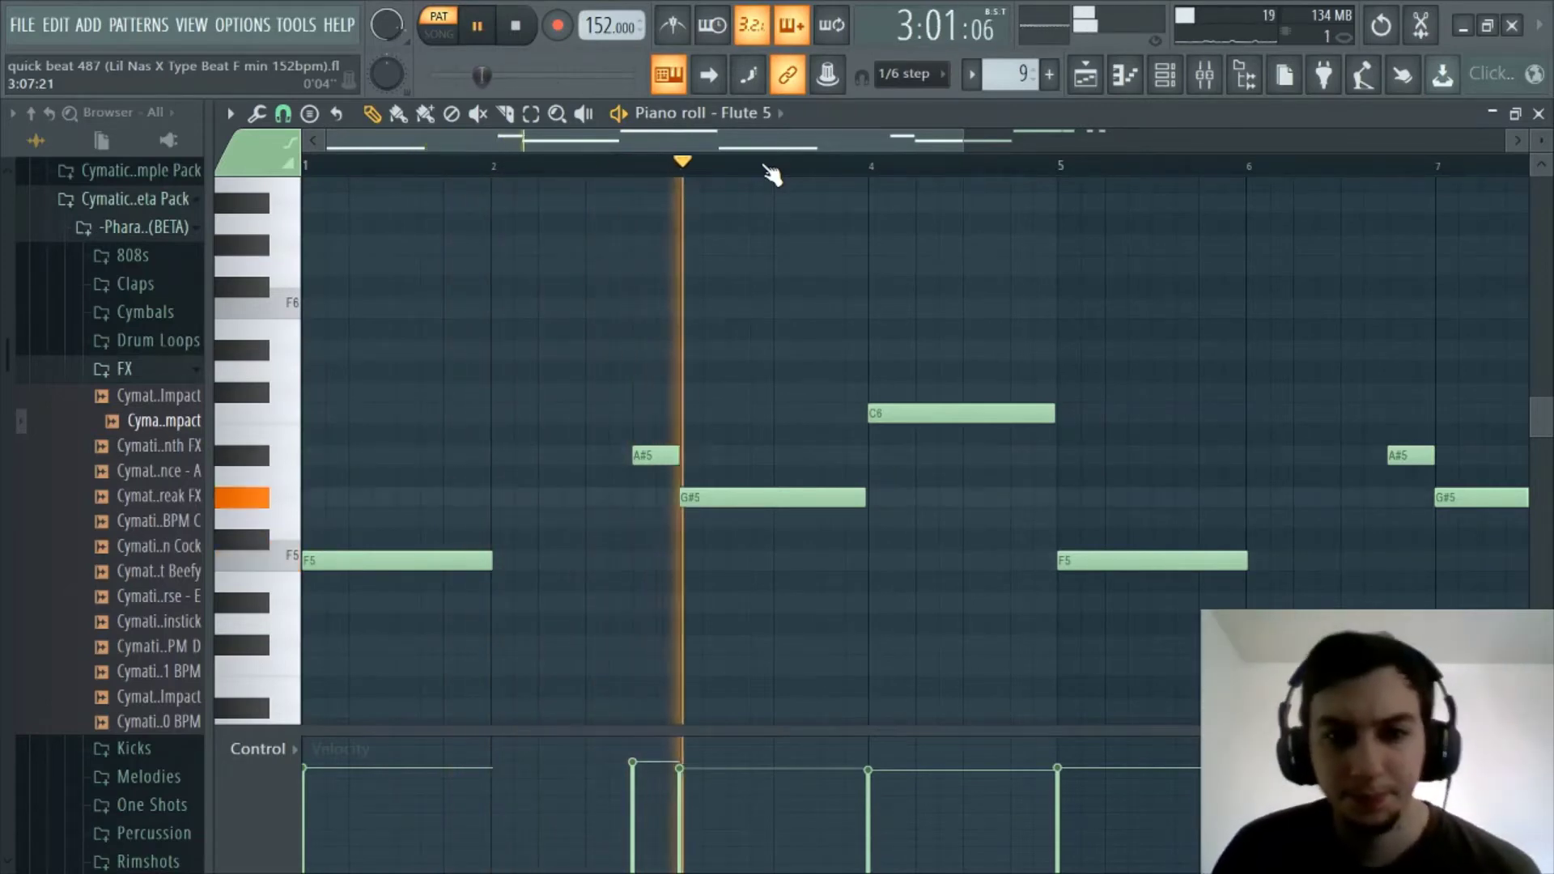
{"action": "scroll", "coordinate": [769, 173], "scroll_direction": "down", "scroll_amount": 1}
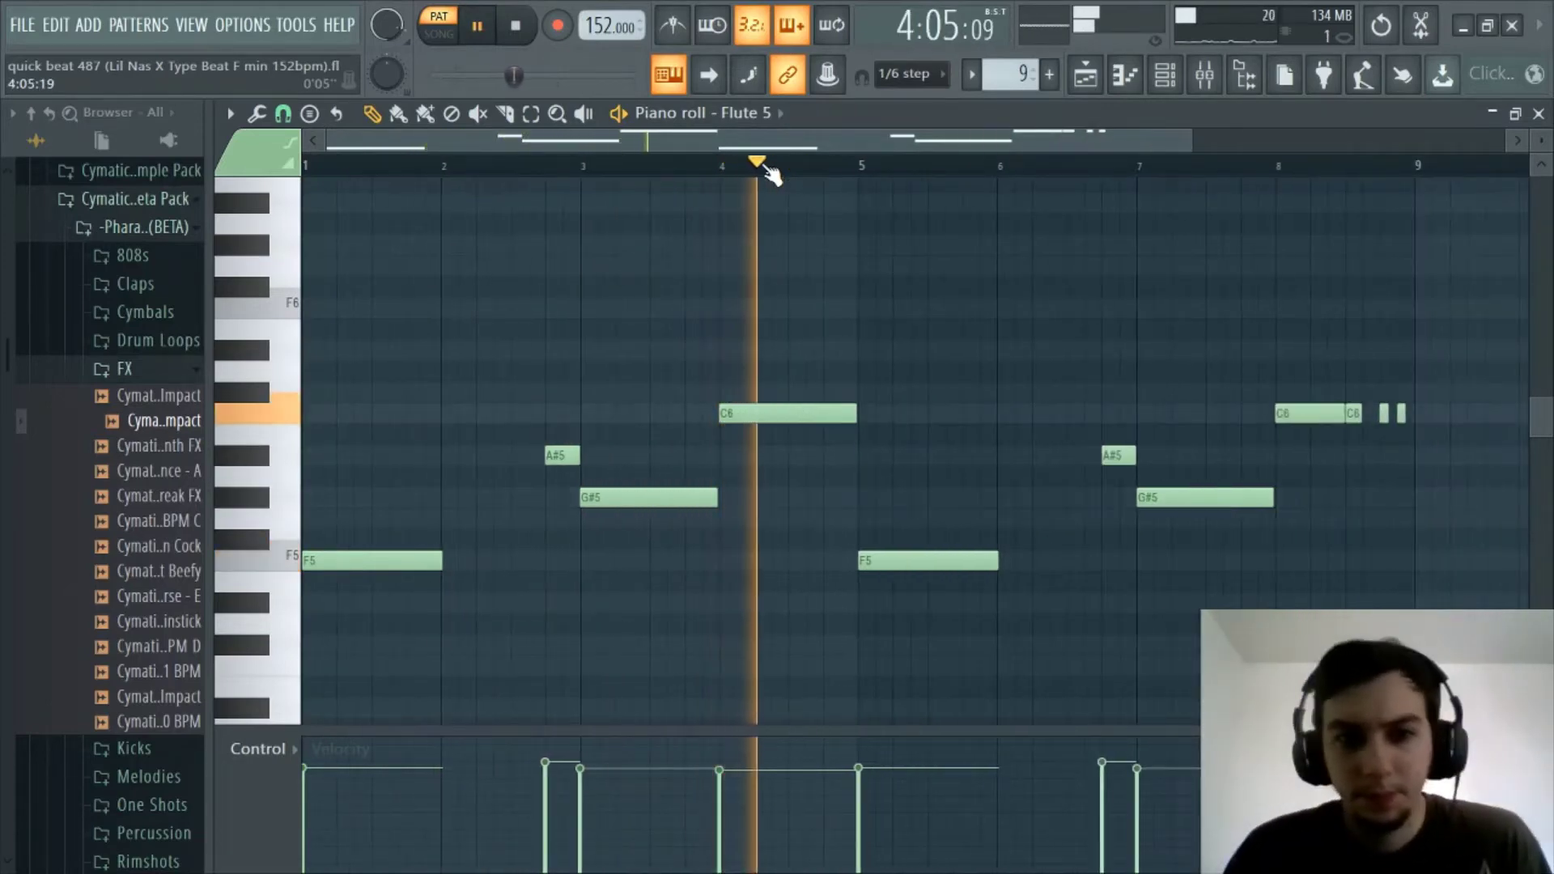
{"action": "scroll", "coordinate": [770, 173], "scroll_direction": "down", "scroll_amount": 1}
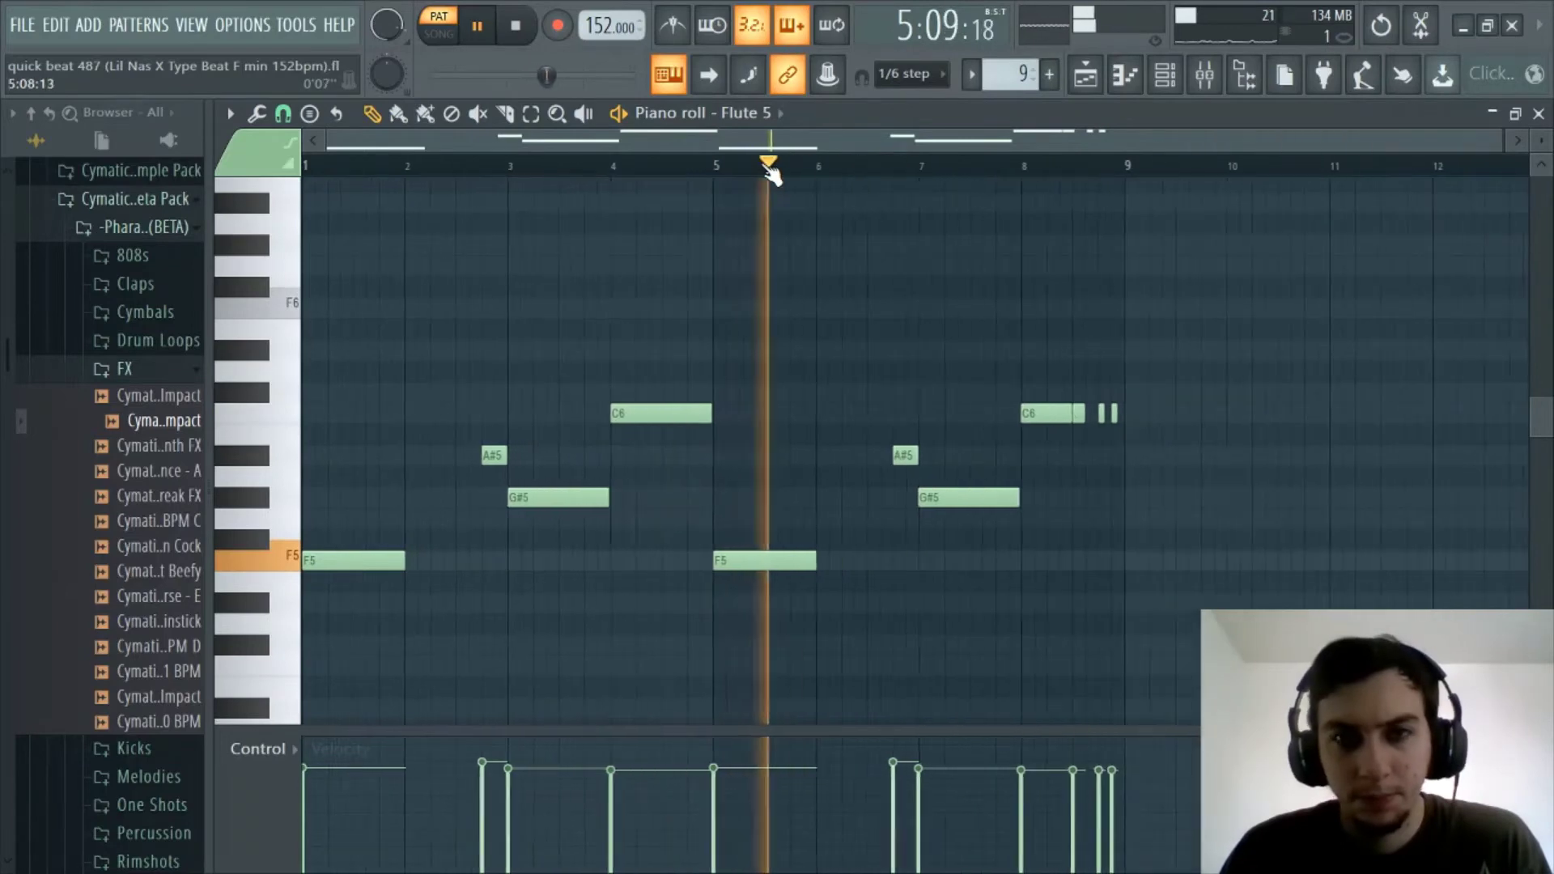
{"action": "scroll", "coordinate": [770, 173], "scroll_direction": "up", "scroll_amount": 1}
{"action": "left_click_drag", "start_coordinate": [567, 144], "coordinate": [537, 156]}
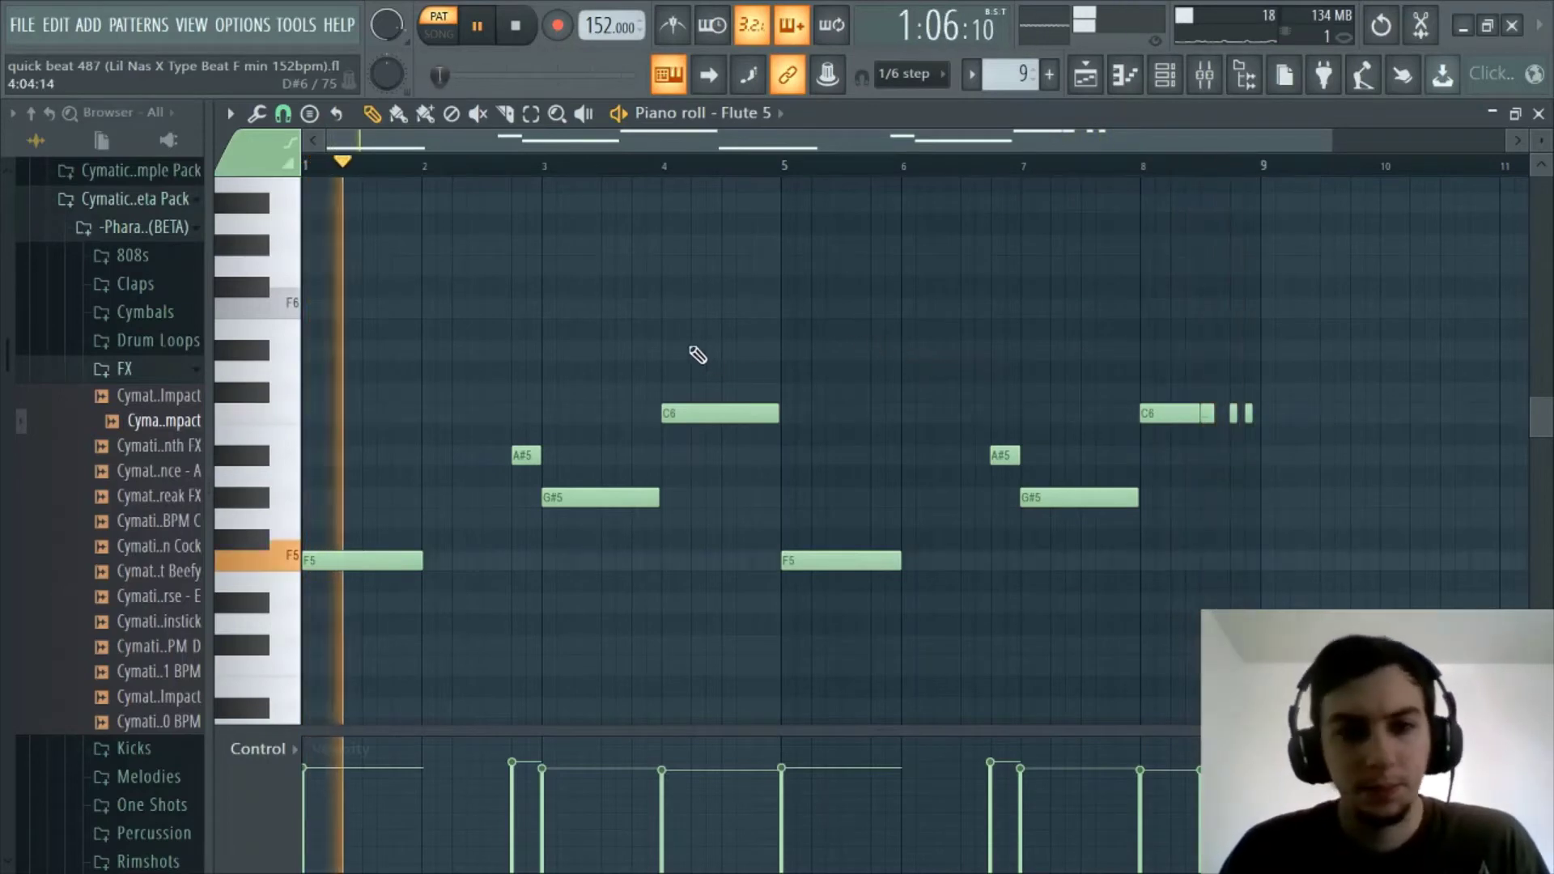
{"action": "key", "text": "space"}
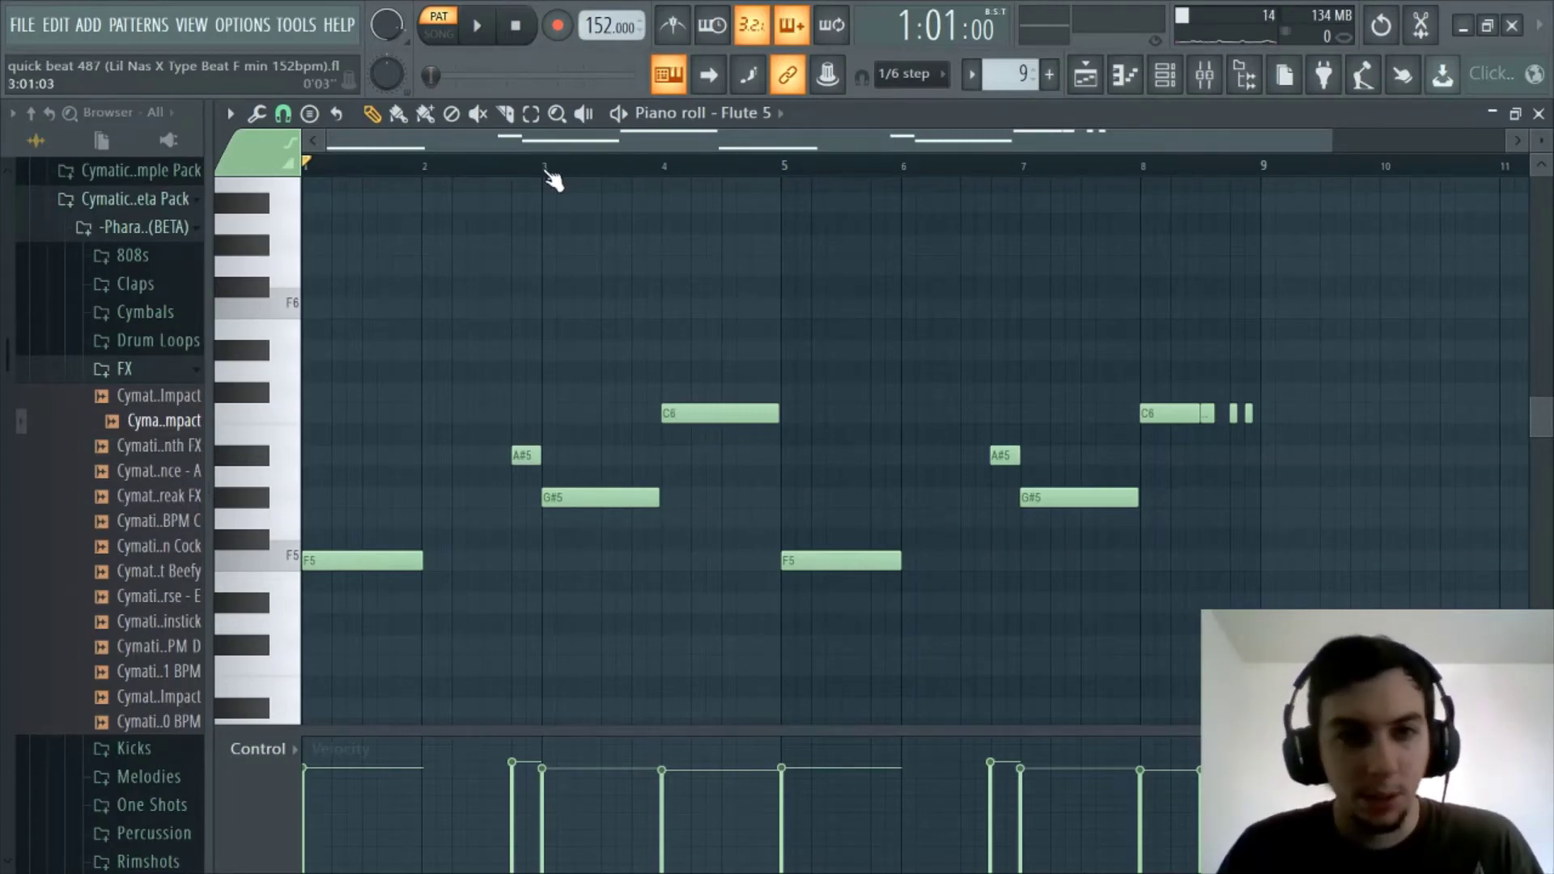
{"action": "scroll", "coordinate": [550, 178], "scroll_direction": "up", "scroll_amount": 3}
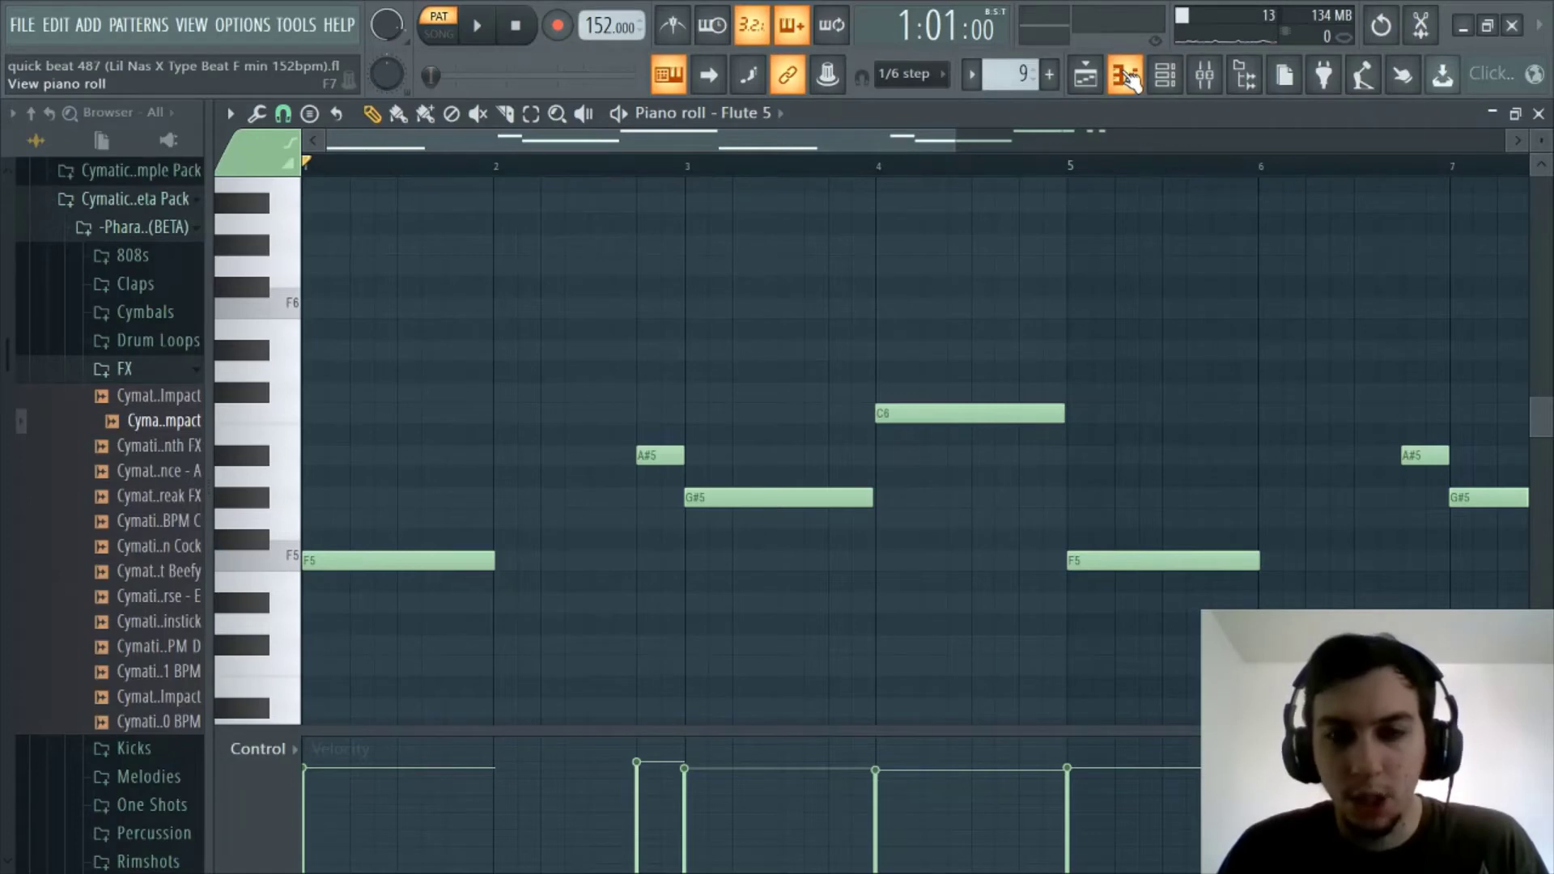
Step: Return to the playlist, place the song playhead at bar 17, and select the KEYS Carte One Shot pattern
{"action": "left_click", "coordinate": [1127, 77]}
{"action": "left_click", "coordinate": [767, 166]}
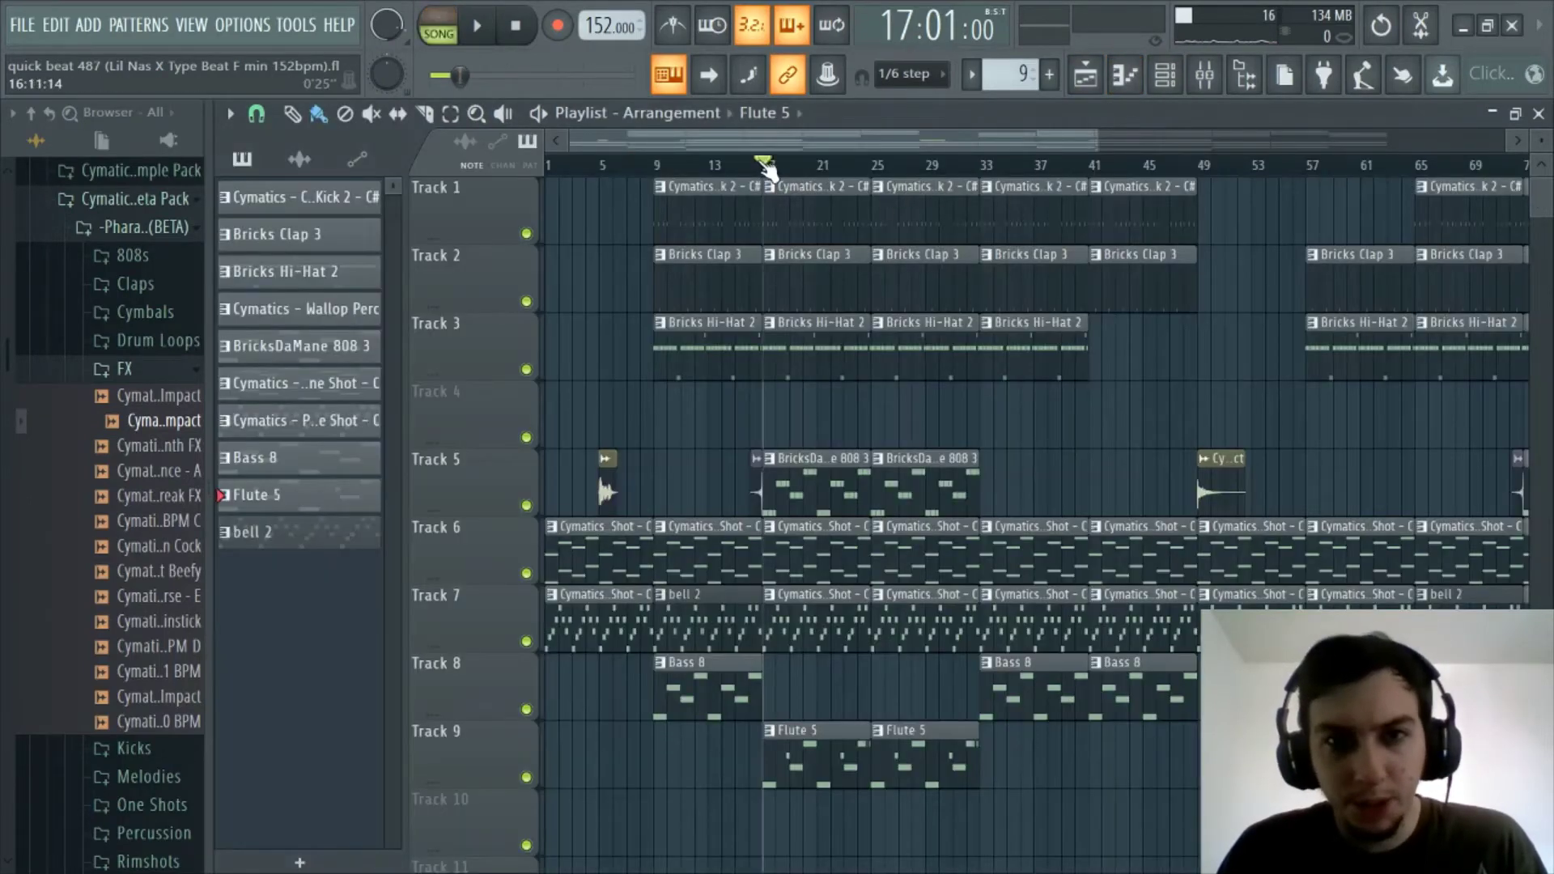
{"action": "scroll", "coordinate": [768, 166], "scroll_direction": "up", "scroll_amount": 4}
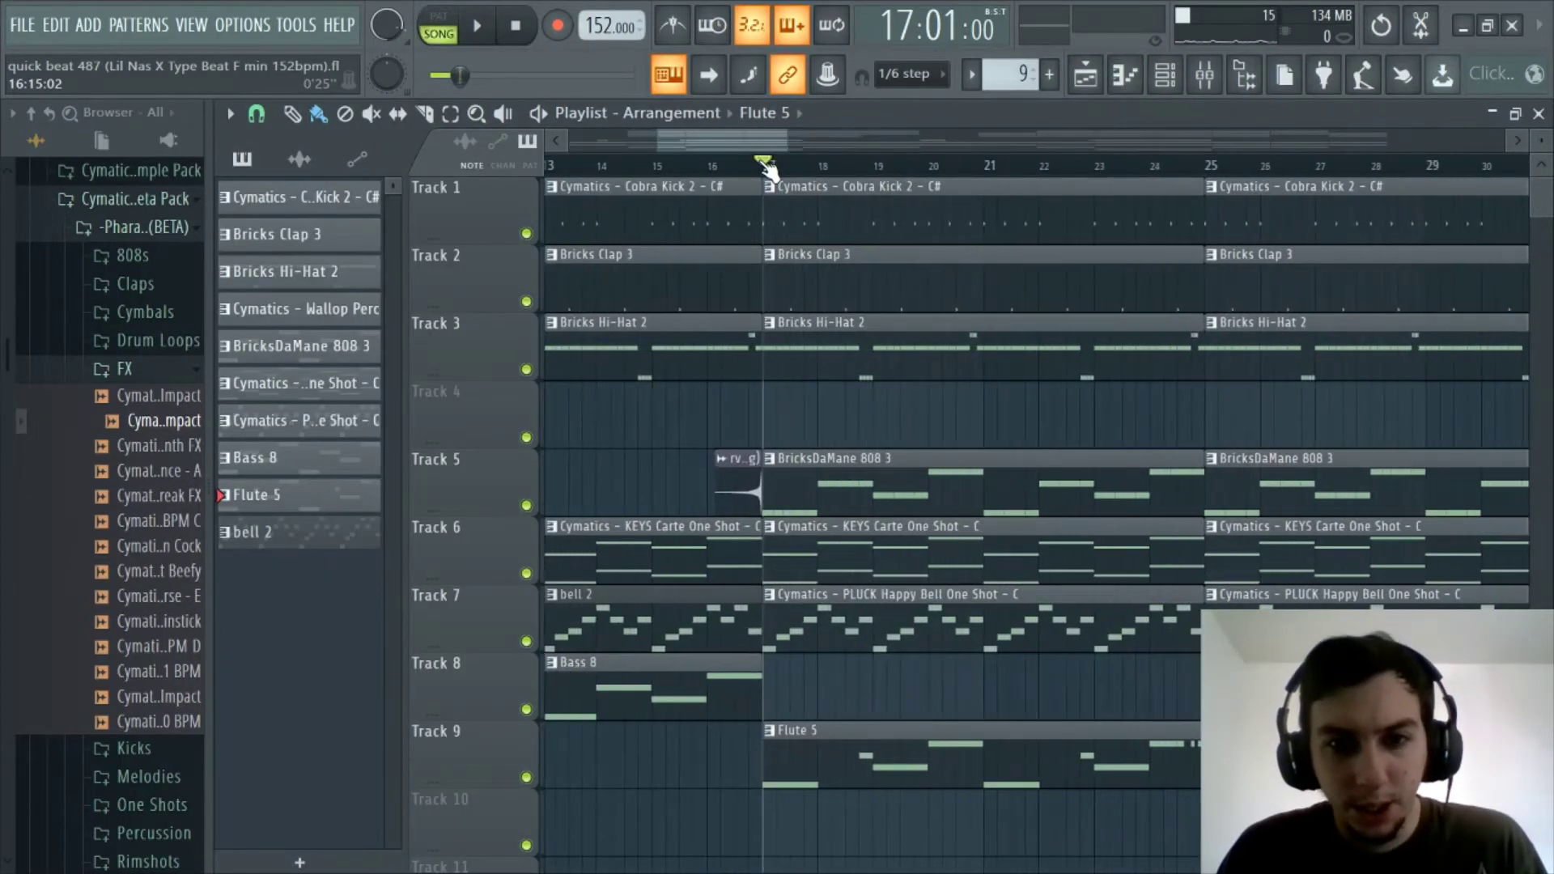
{"action": "left_click", "coordinate": [1124, 74]}
{"action": "left_click", "coordinate": [1124, 75]}
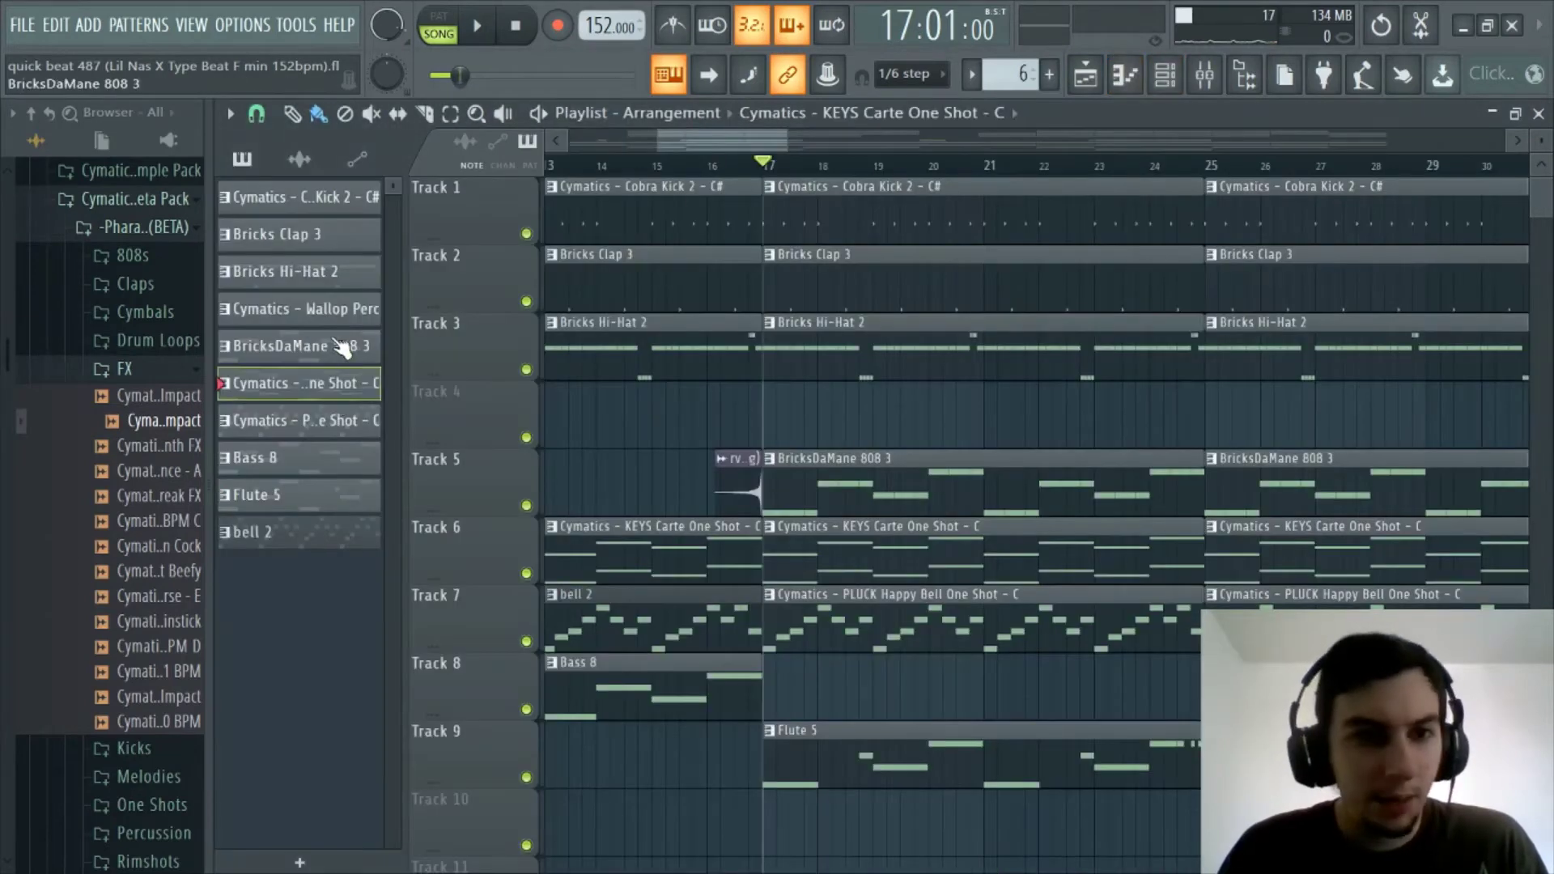
Step: Show the BricksDaMane 808 3 pattern's notes in the piano roll from bar 1
{"action": "left_click", "coordinate": [1124, 75]}
{"action": "left_click", "coordinate": [775, 123]}
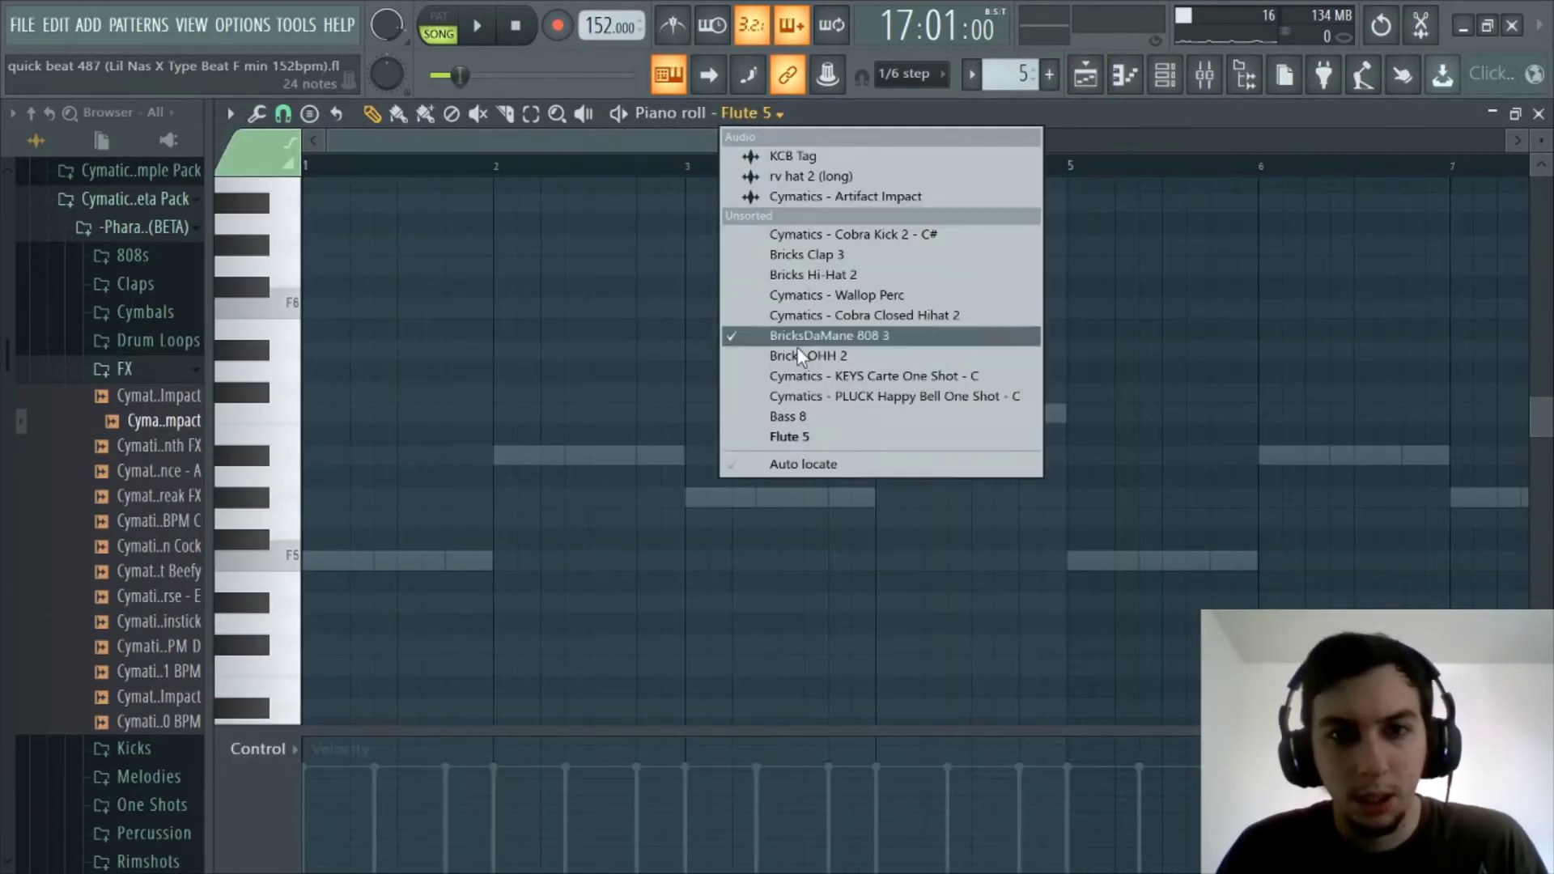
{"action": "left_click", "coordinate": [797, 340]}
{"action": "left_click_drag", "start_coordinate": [532, 148], "coordinate": [427, 148]}
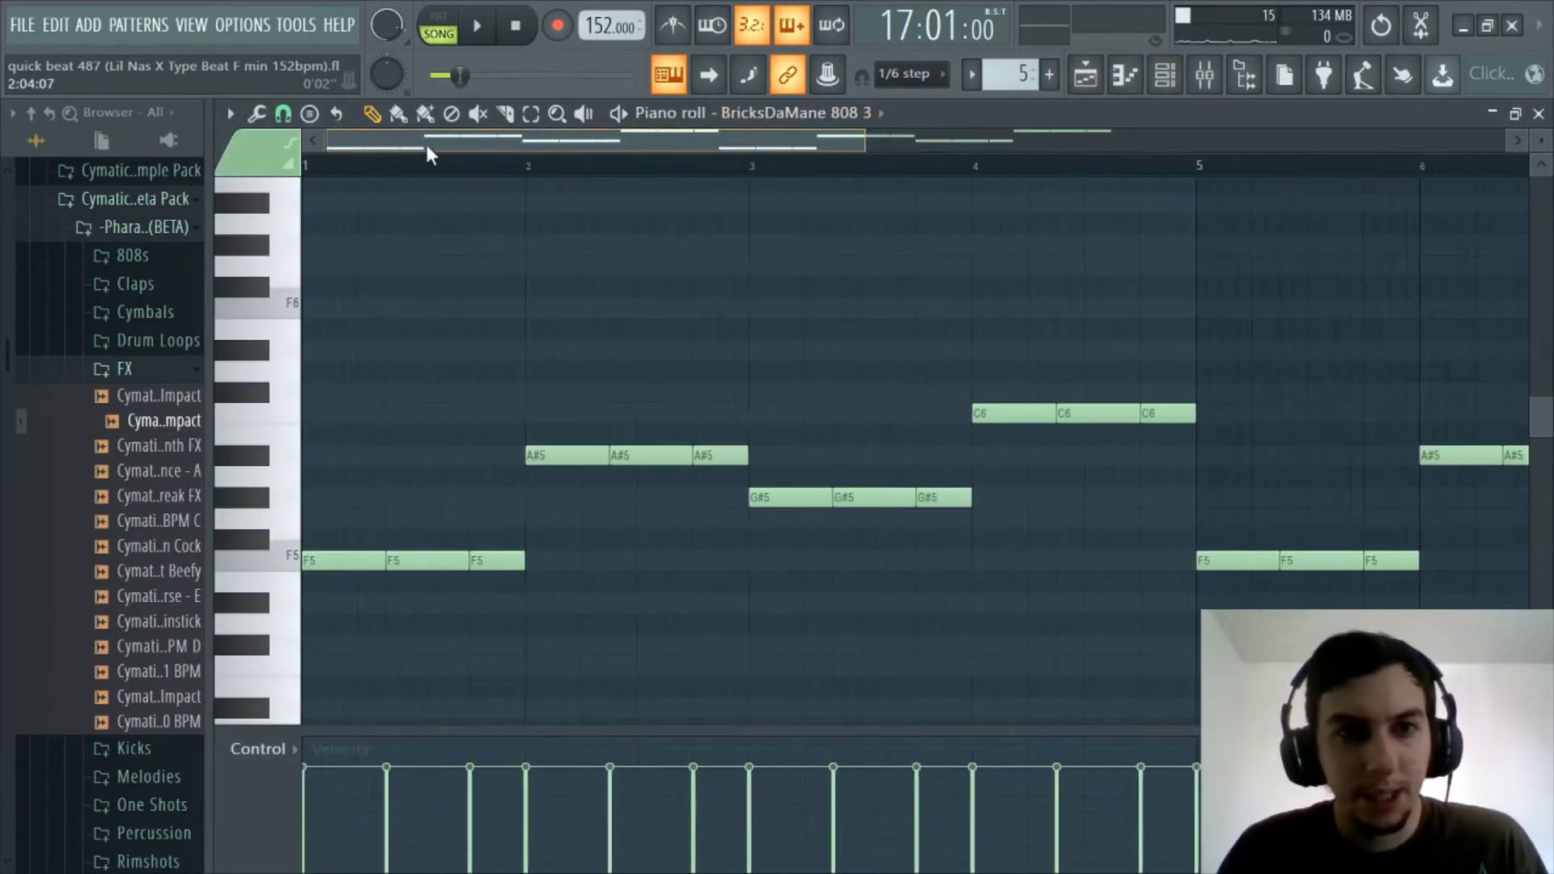
Step: Play the first half of the BricksDaMane 808 3 pattern in pattern mode, stop it, and return to the playlist
{"action": "left_click", "coordinate": [439, 31]}
{"action": "key", "text": "space"}
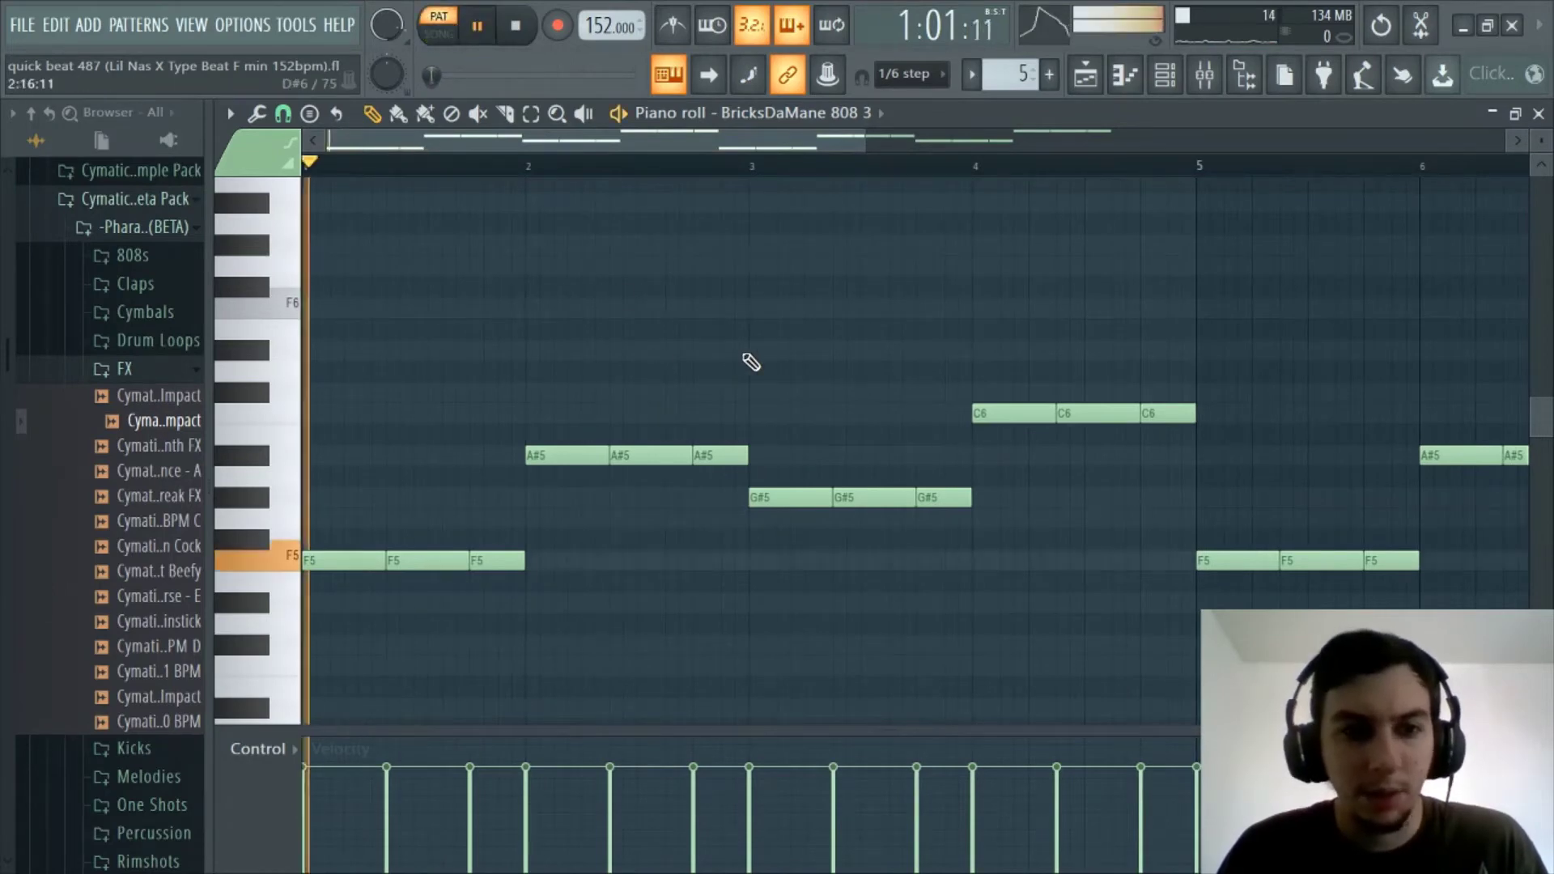
{"action": "scroll", "coordinate": [595, 182], "scroll_direction": "down", "scroll_amount": 2}
{"action": "scroll", "coordinate": [586, 174], "scroll_direction": "down", "scroll_amount": 1}
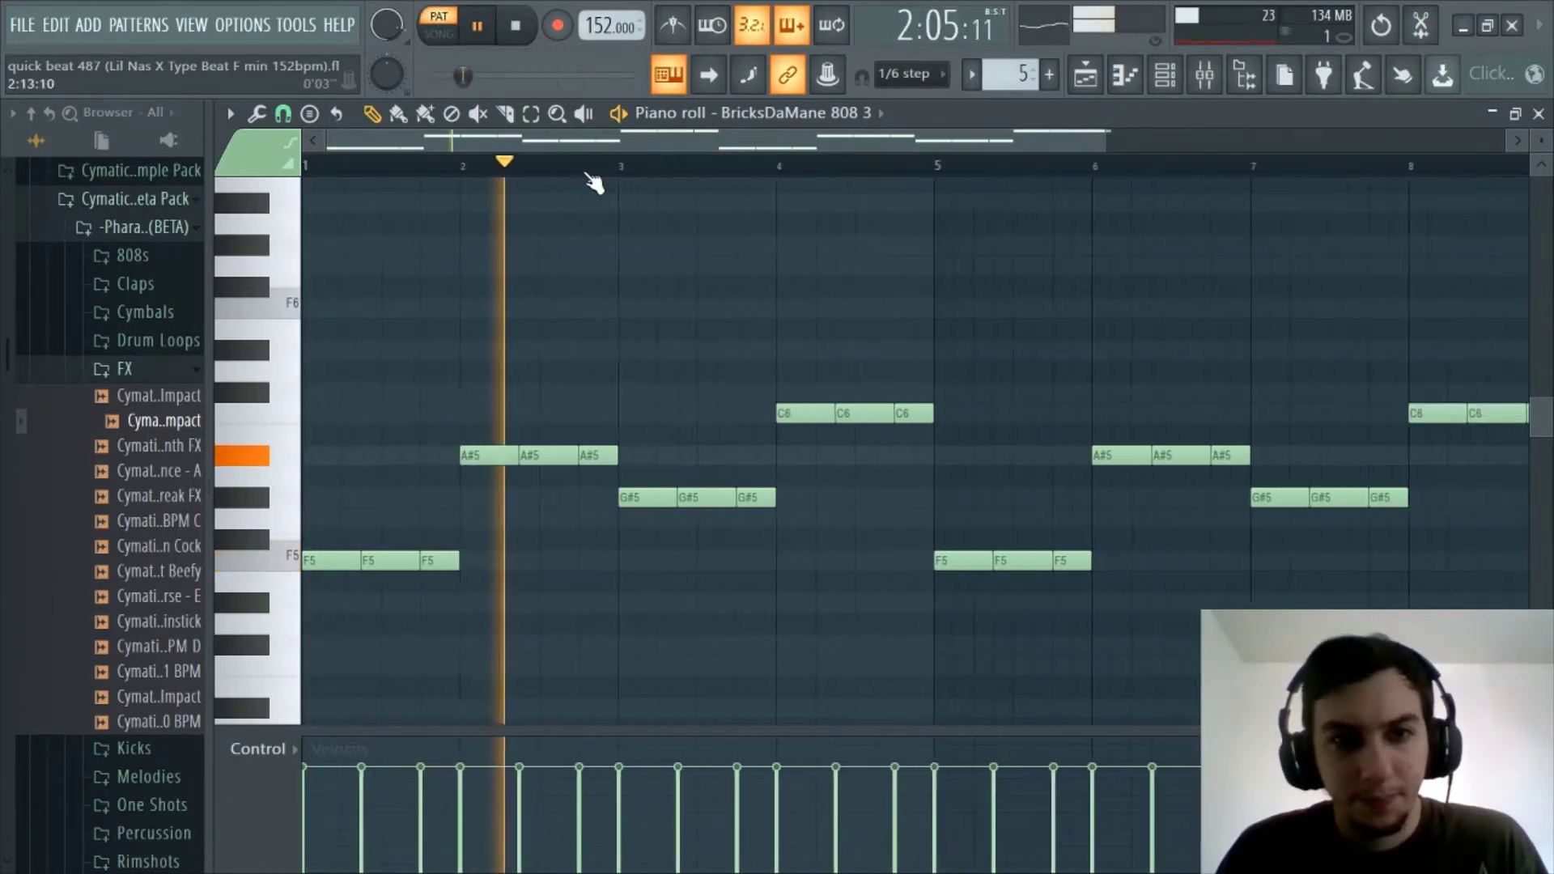
{"action": "scroll", "coordinate": [495, 159], "scroll_direction": "up", "scroll_amount": 1}
{"action": "left_click_drag", "start_coordinate": [492, 148], "coordinate": [399, 151]}
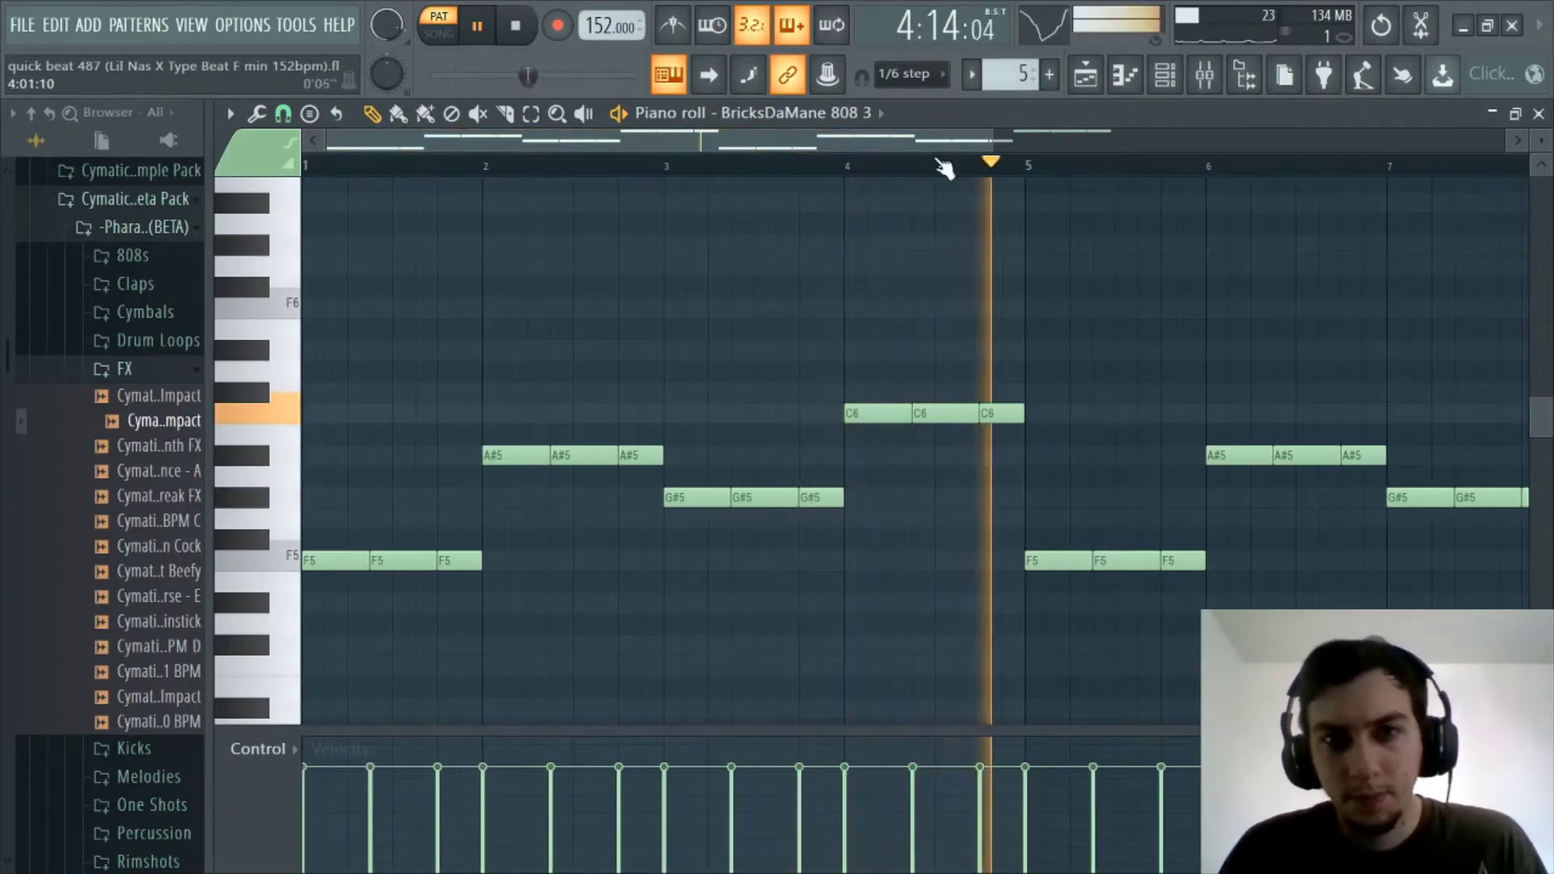
{"action": "key", "text": "space"}
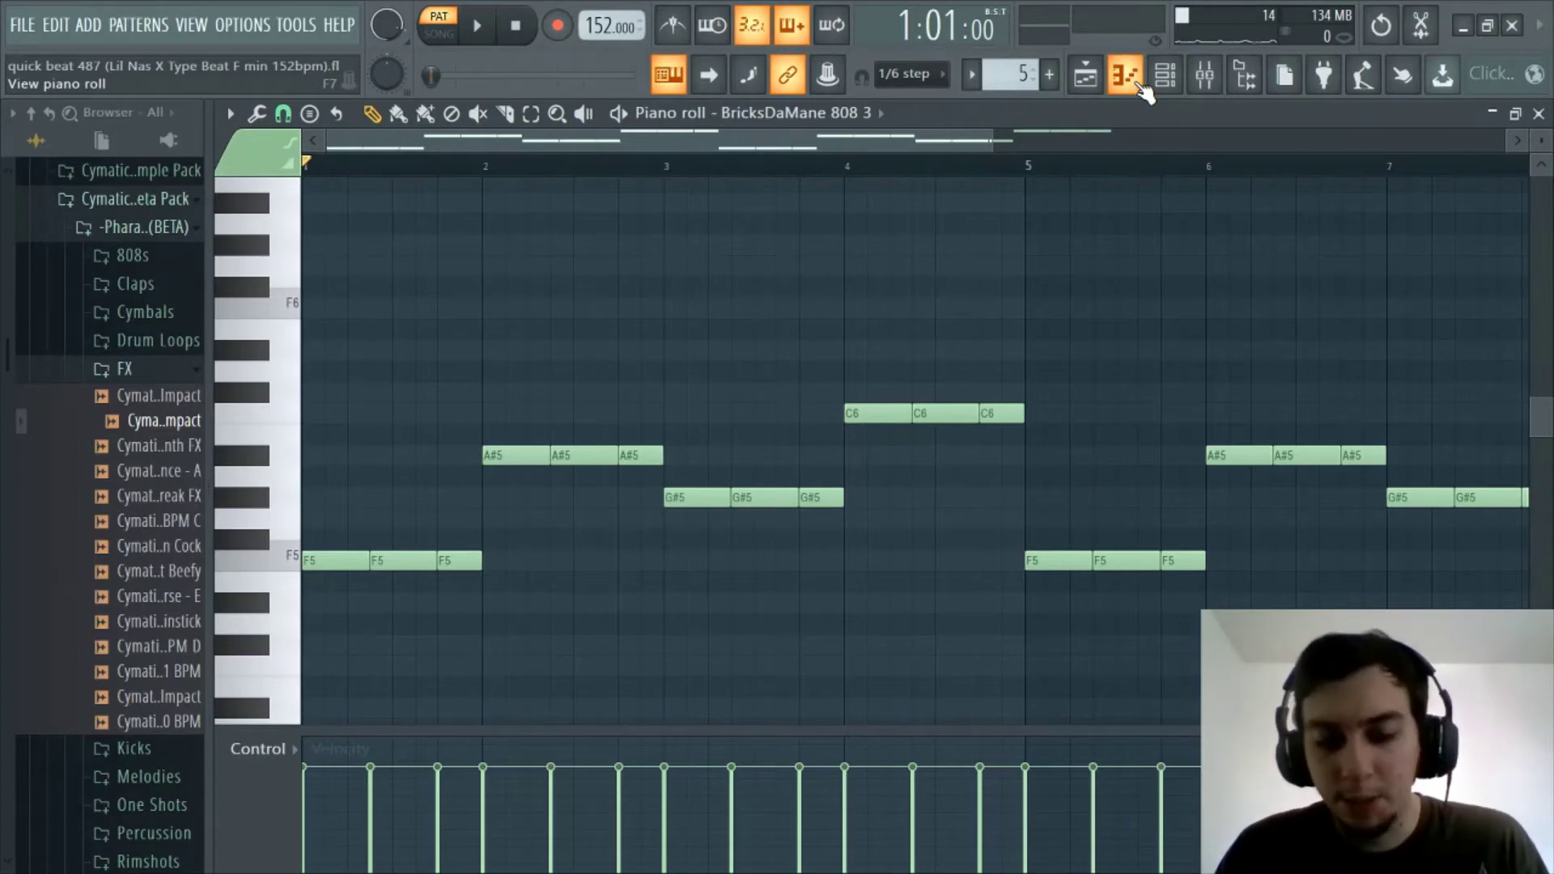
{"action": "left_click", "coordinate": [1139, 84]}
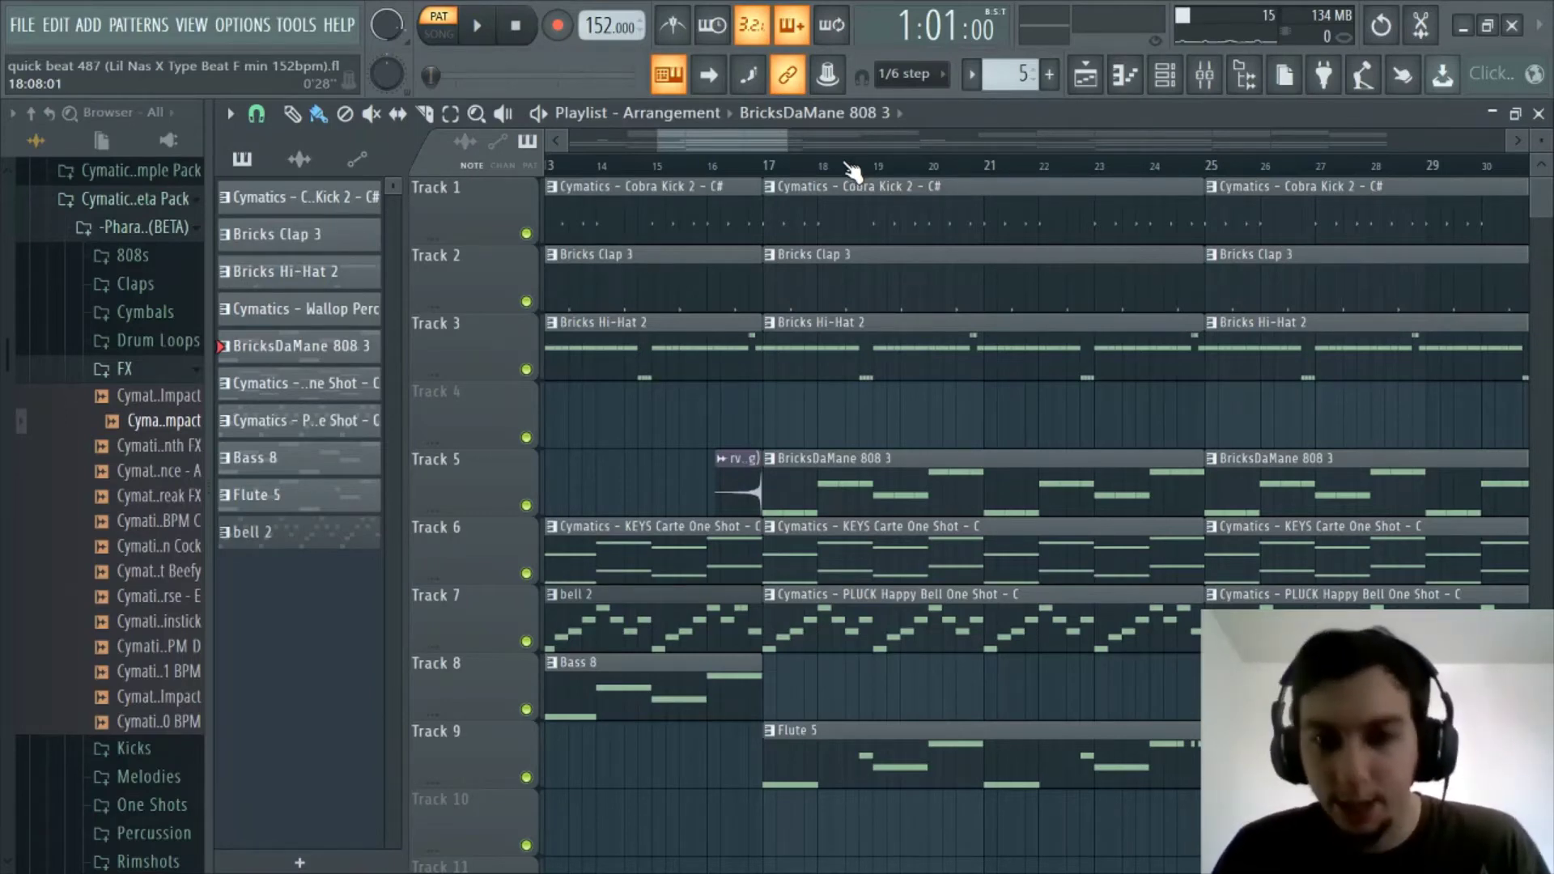
Step: Select the Bricks Hi-Hat 2 pattern and show that channel's notes in the piano roll, including the F4 rolls
{"action": "left_click", "coordinate": [328, 308]}
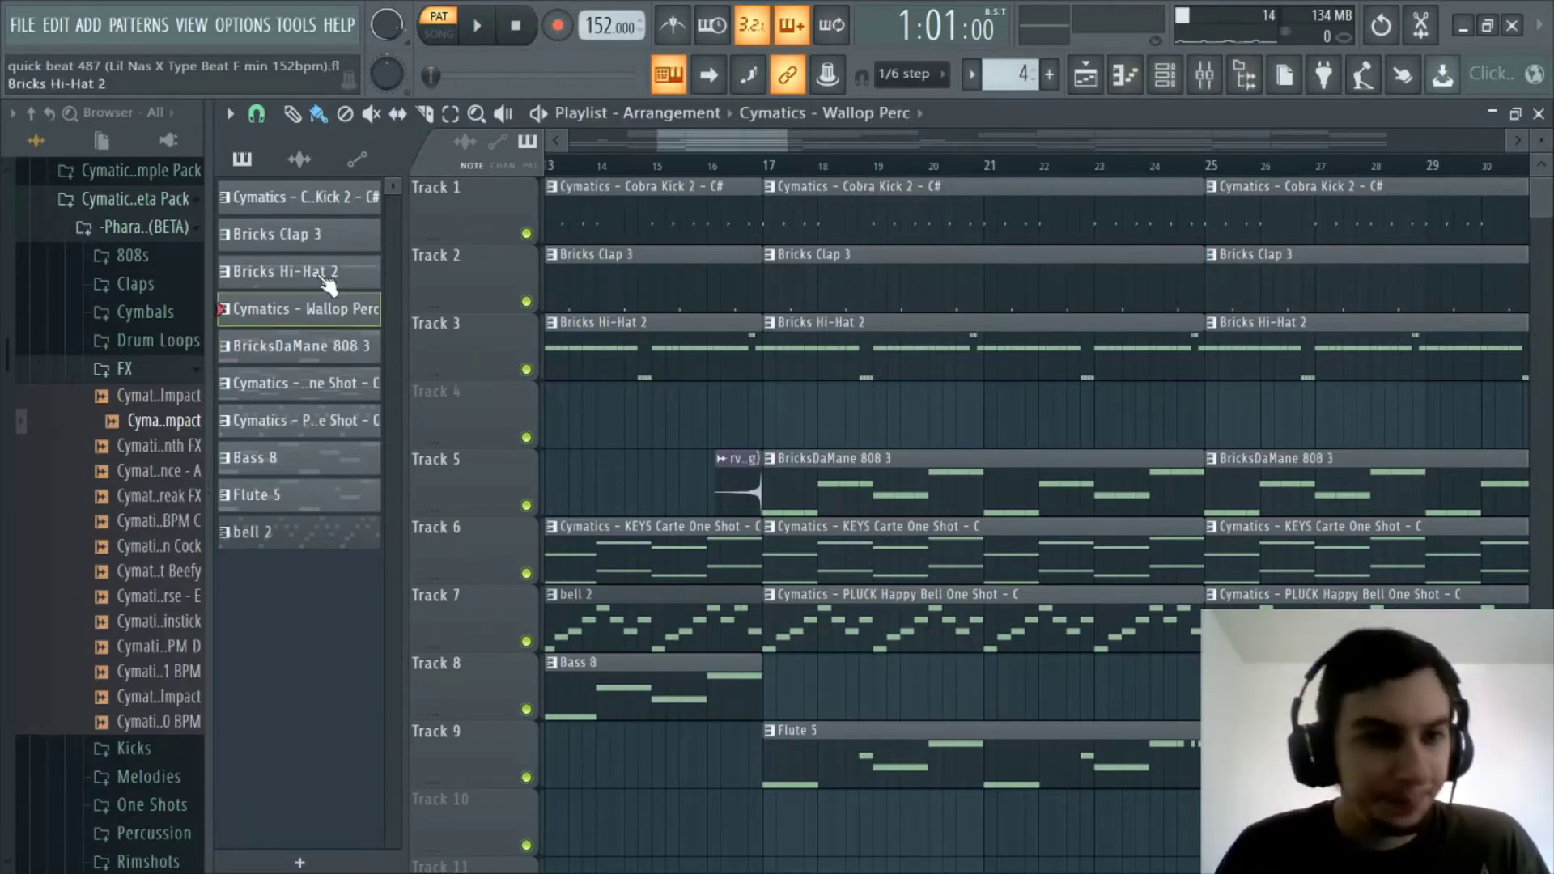
{"action": "left_click", "coordinate": [324, 275]}
{"action": "left_click", "coordinate": [1125, 74]}
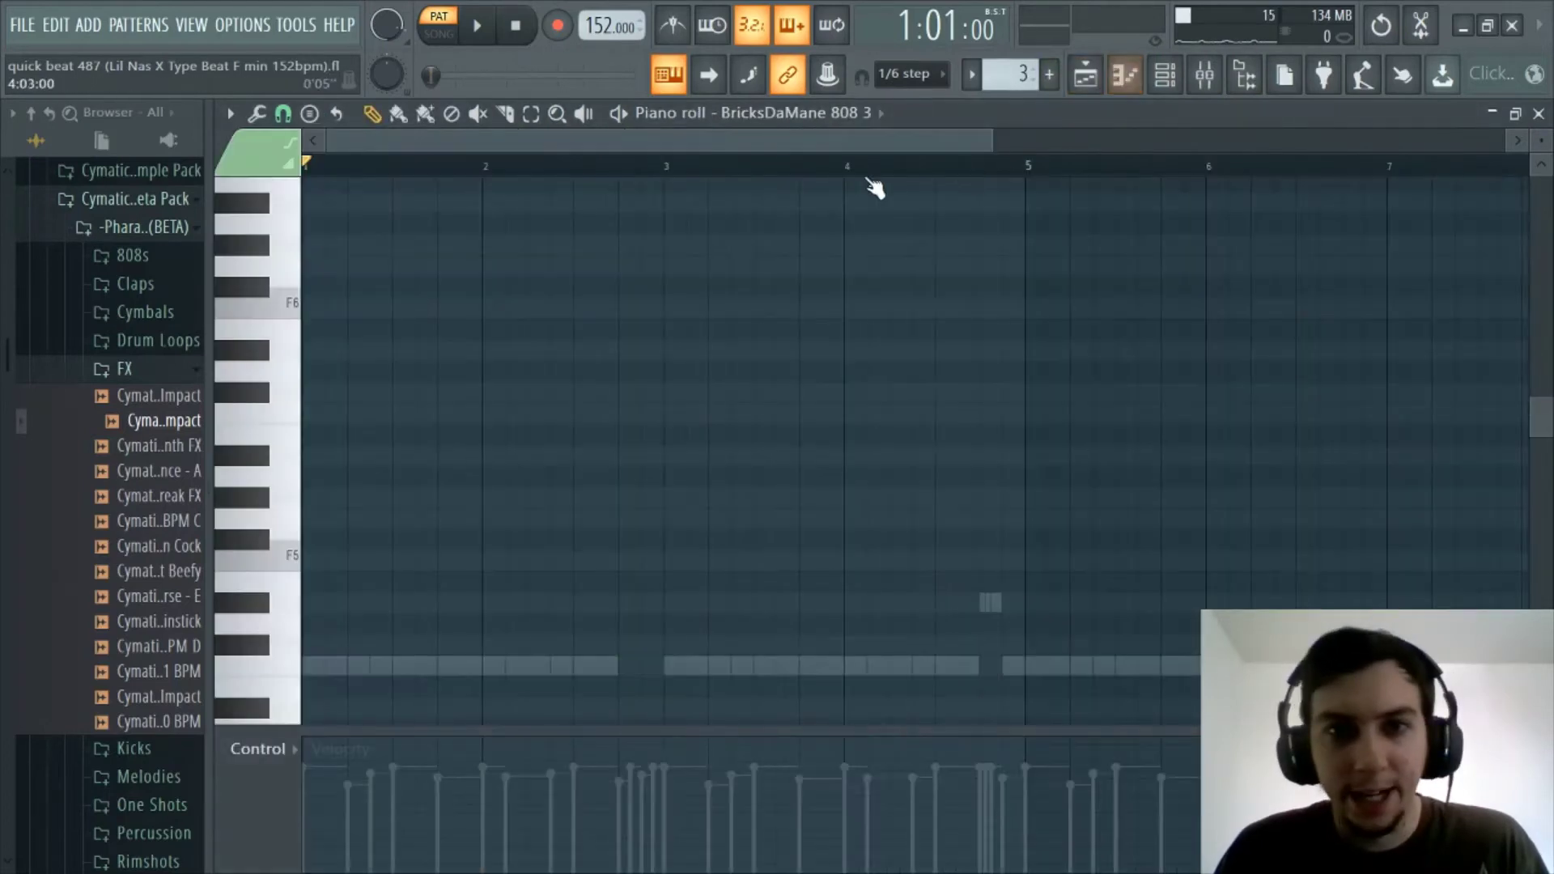
{"action": "left_click", "coordinate": [832, 122]}
{"action": "left_click", "coordinate": [789, 275]}
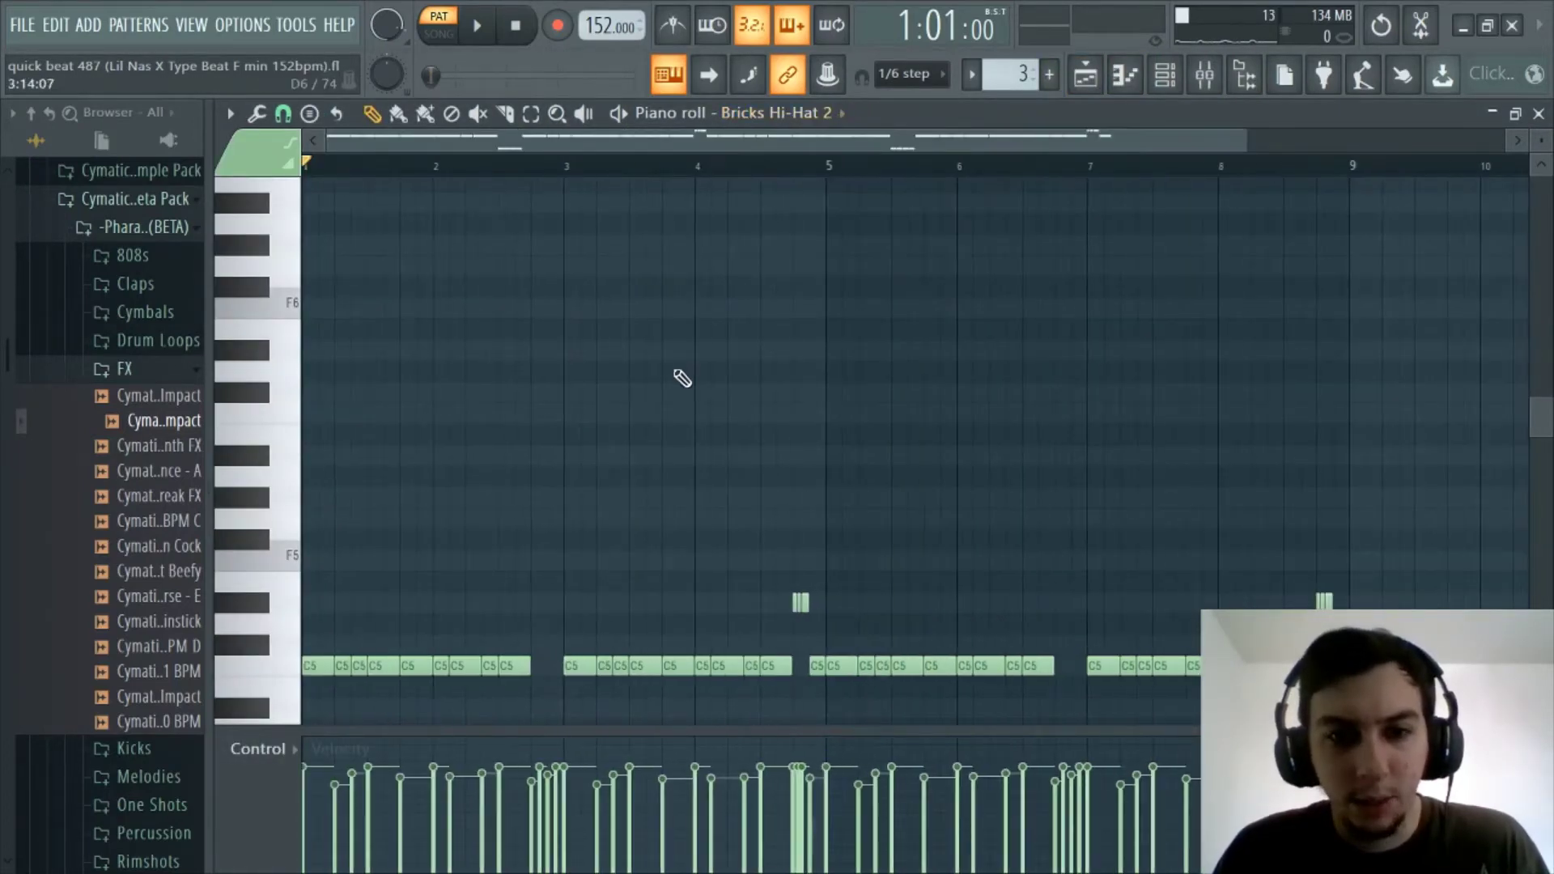
{"action": "scroll", "coordinate": [682, 378], "scroll_direction": "down", "scroll_amount": 4}
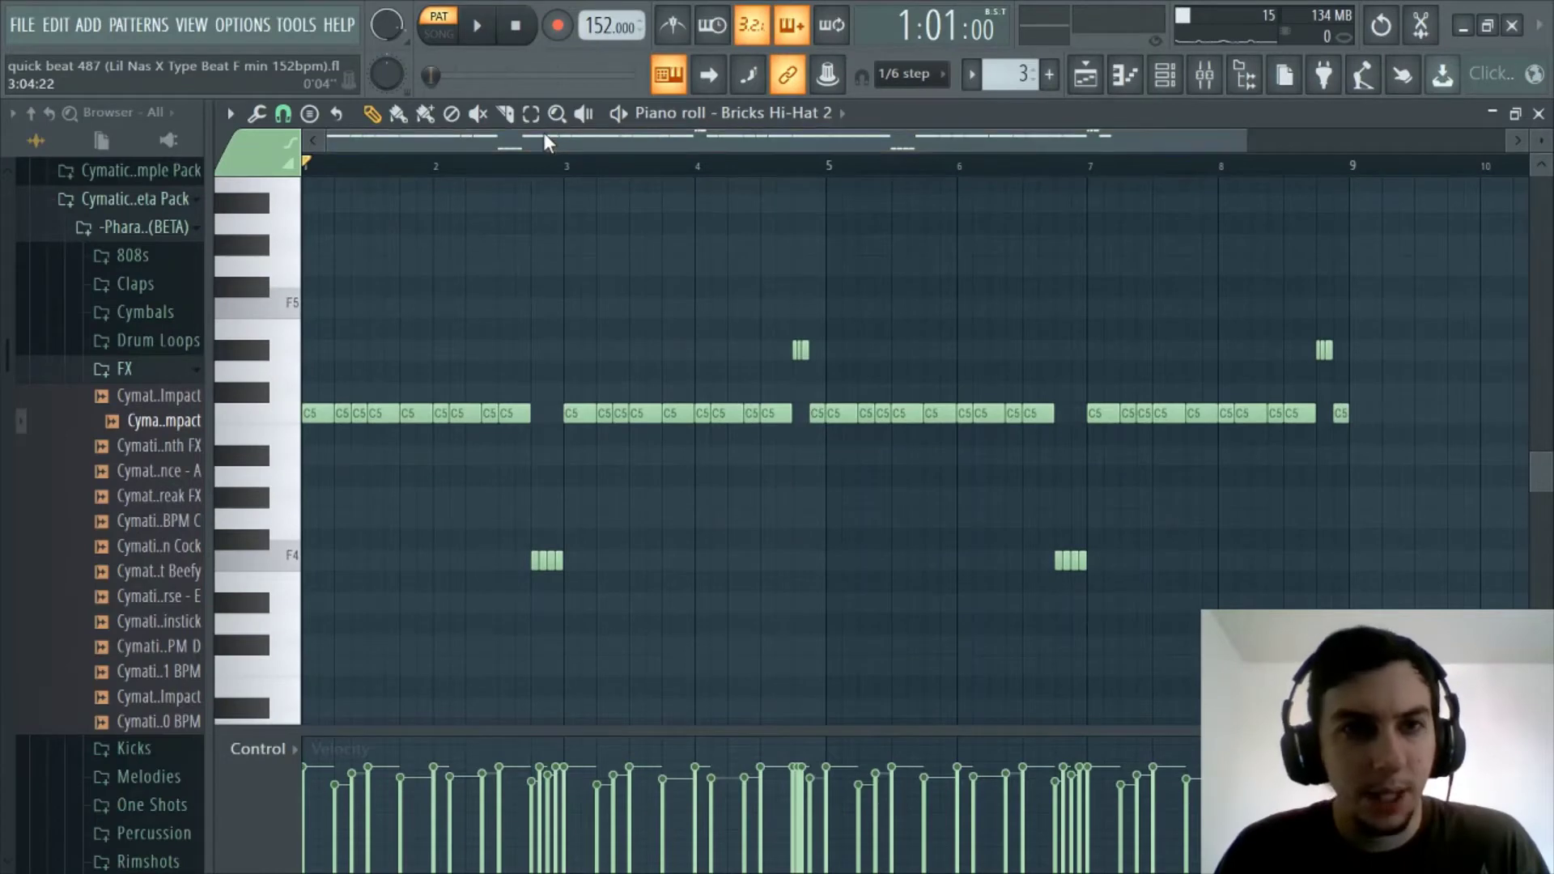
Step: Play the opening bars of the Bricks Hi-Hat 2 pattern, stop playback, and return to the playlist
{"action": "key", "text": "space"}
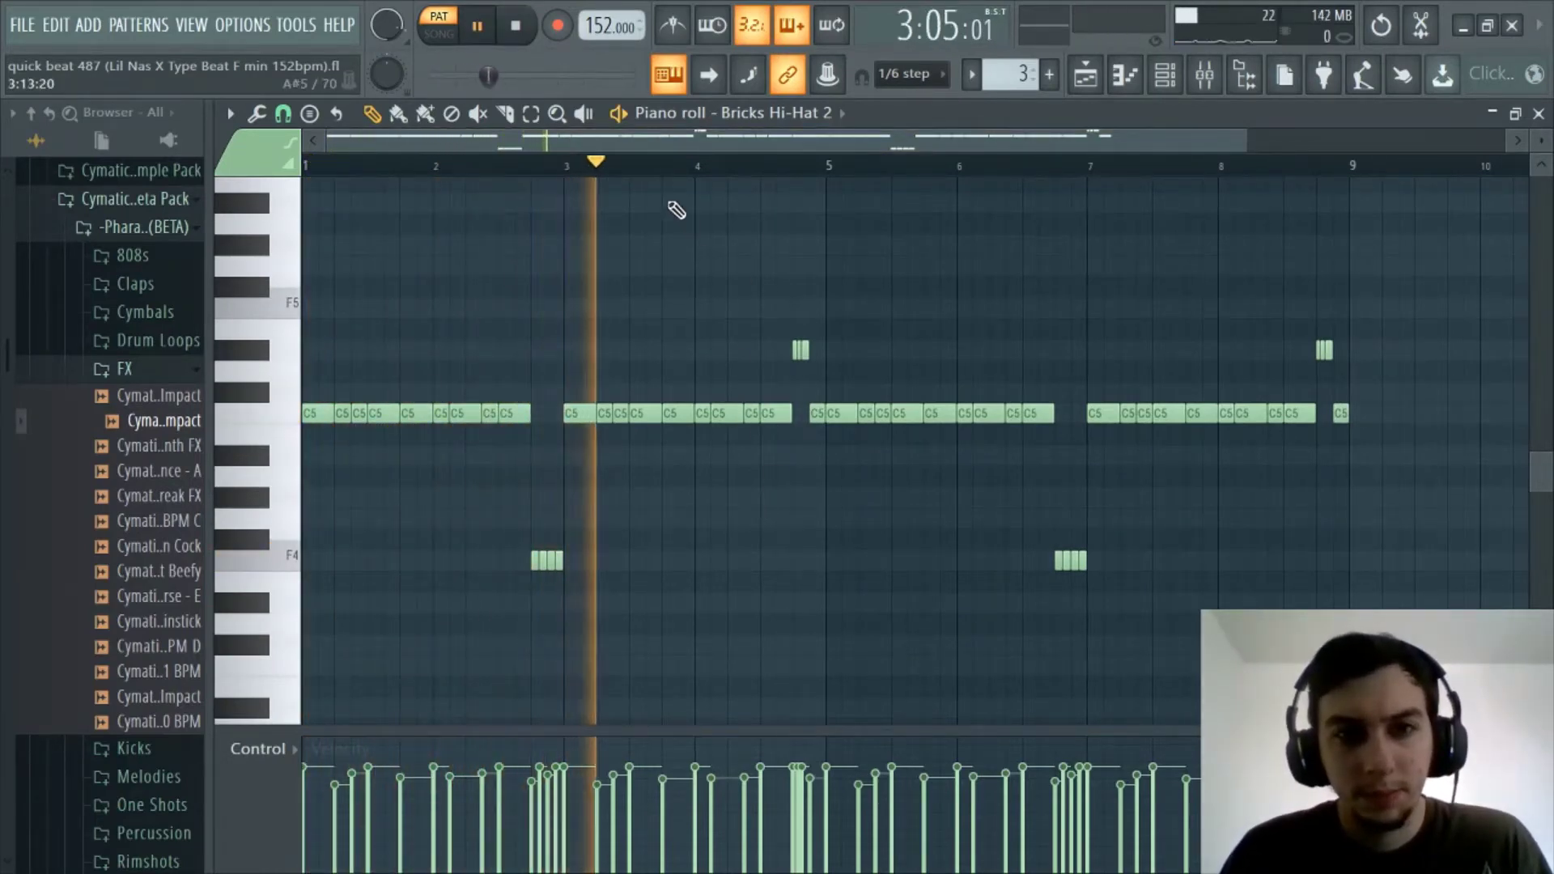
{"action": "scroll", "coordinate": [631, 161], "scroll_direction": "up", "scroll_amount": 1}
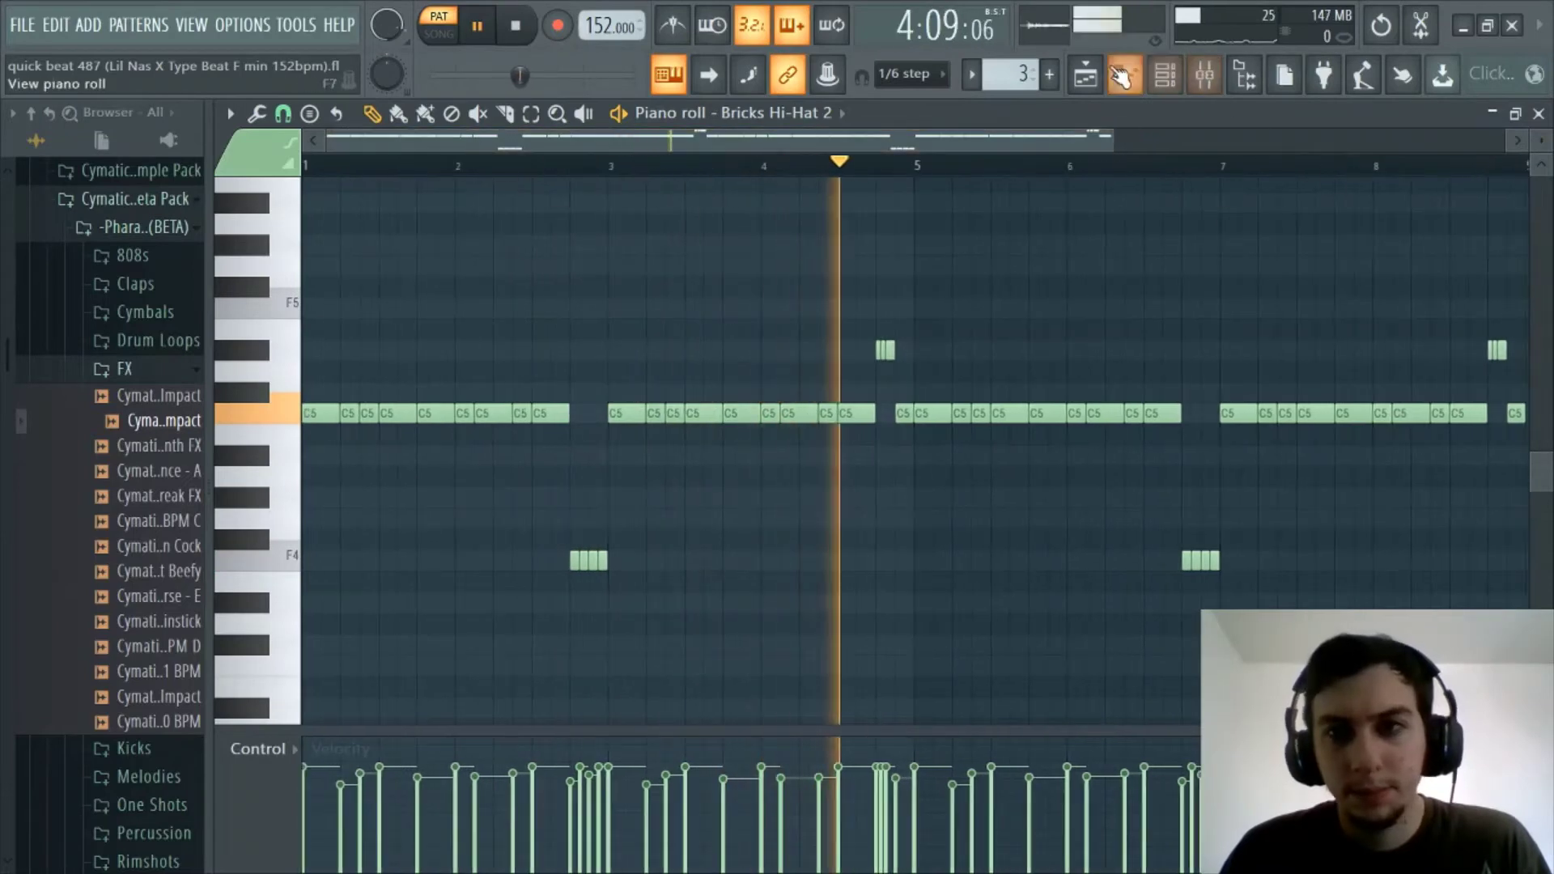
{"action": "key", "text": "space"}
{"action": "left_click", "coordinate": [1129, 81]}
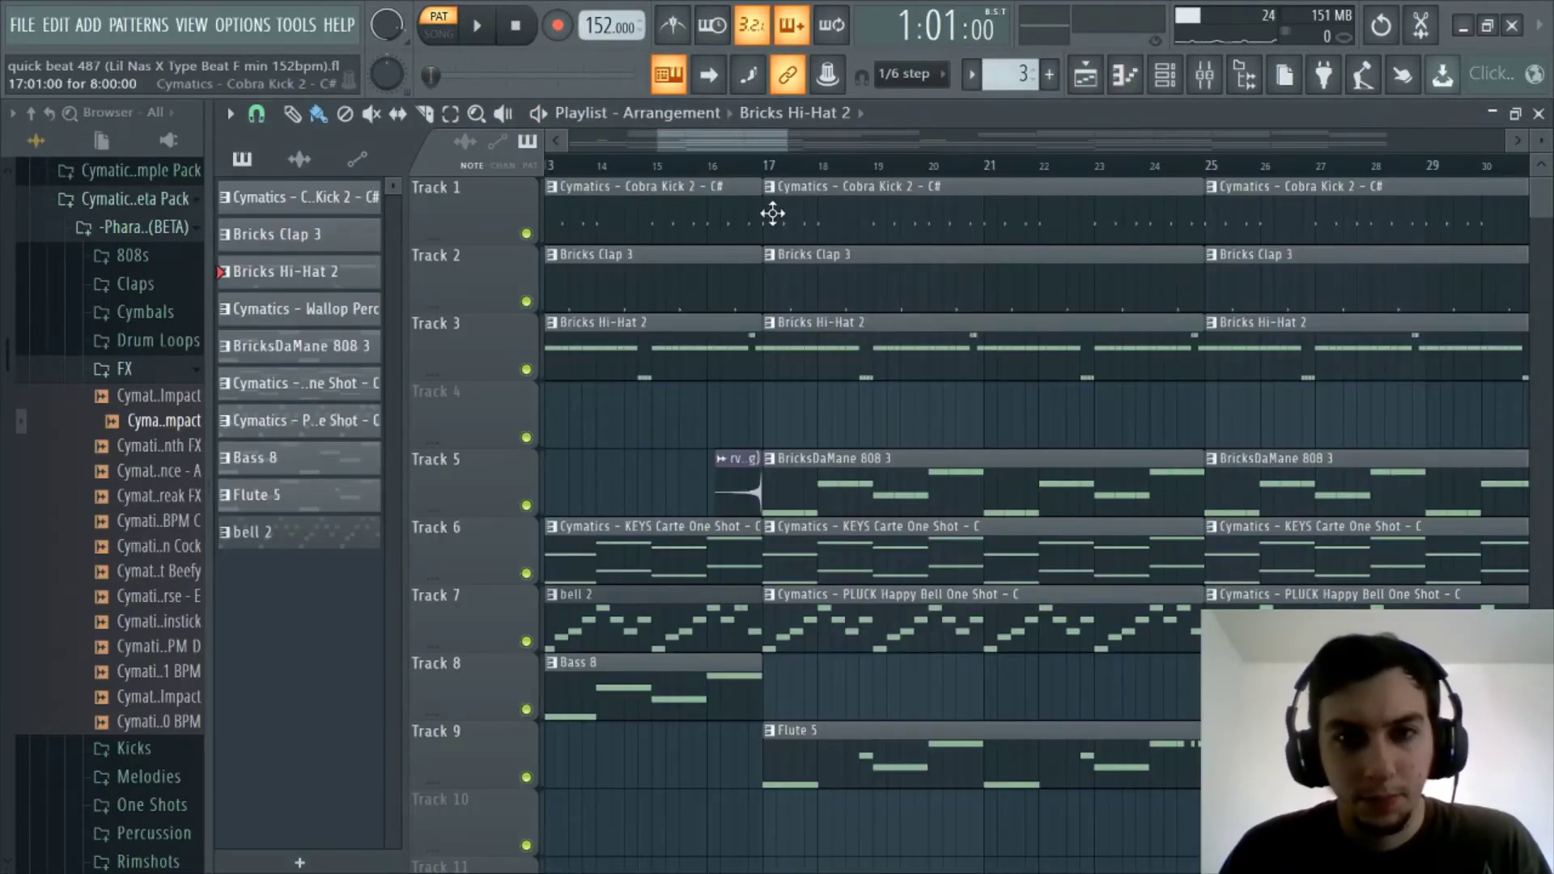
Step: Mute mixer inserts 8 to 11, play the drums and 808 in song mode from bar 17, and stop after eight bars
{"action": "left_click", "coordinate": [763, 165]}
{"action": "left_click", "coordinate": [1204, 74]}
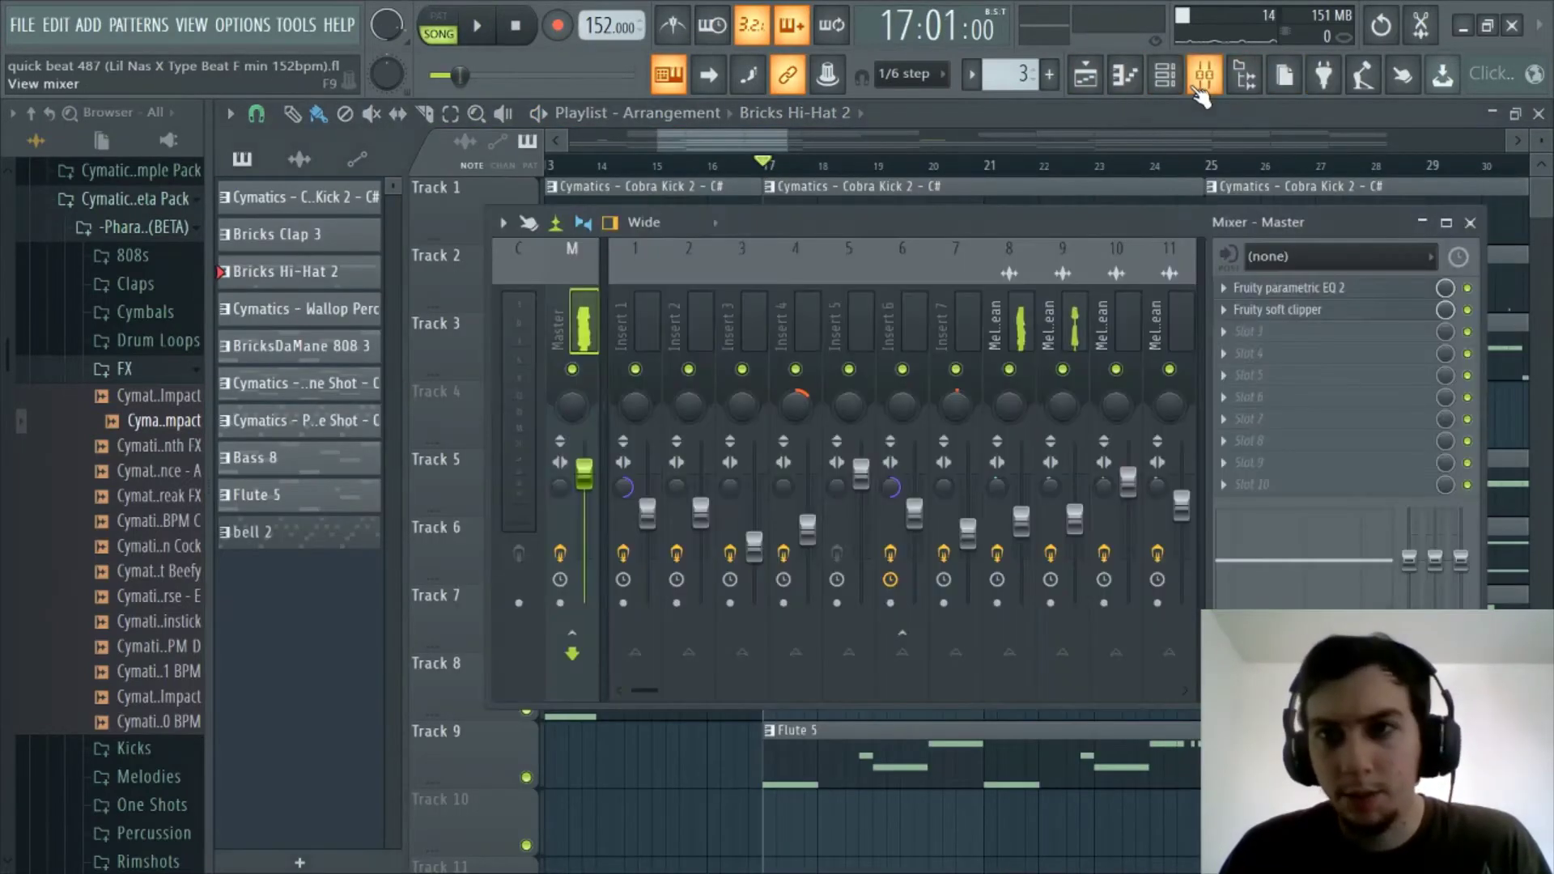
{"action": "left_click_drag", "start_coordinate": [1021, 369], "coordinate": [1164, 370]}
{"action": "key", "text": "space"}
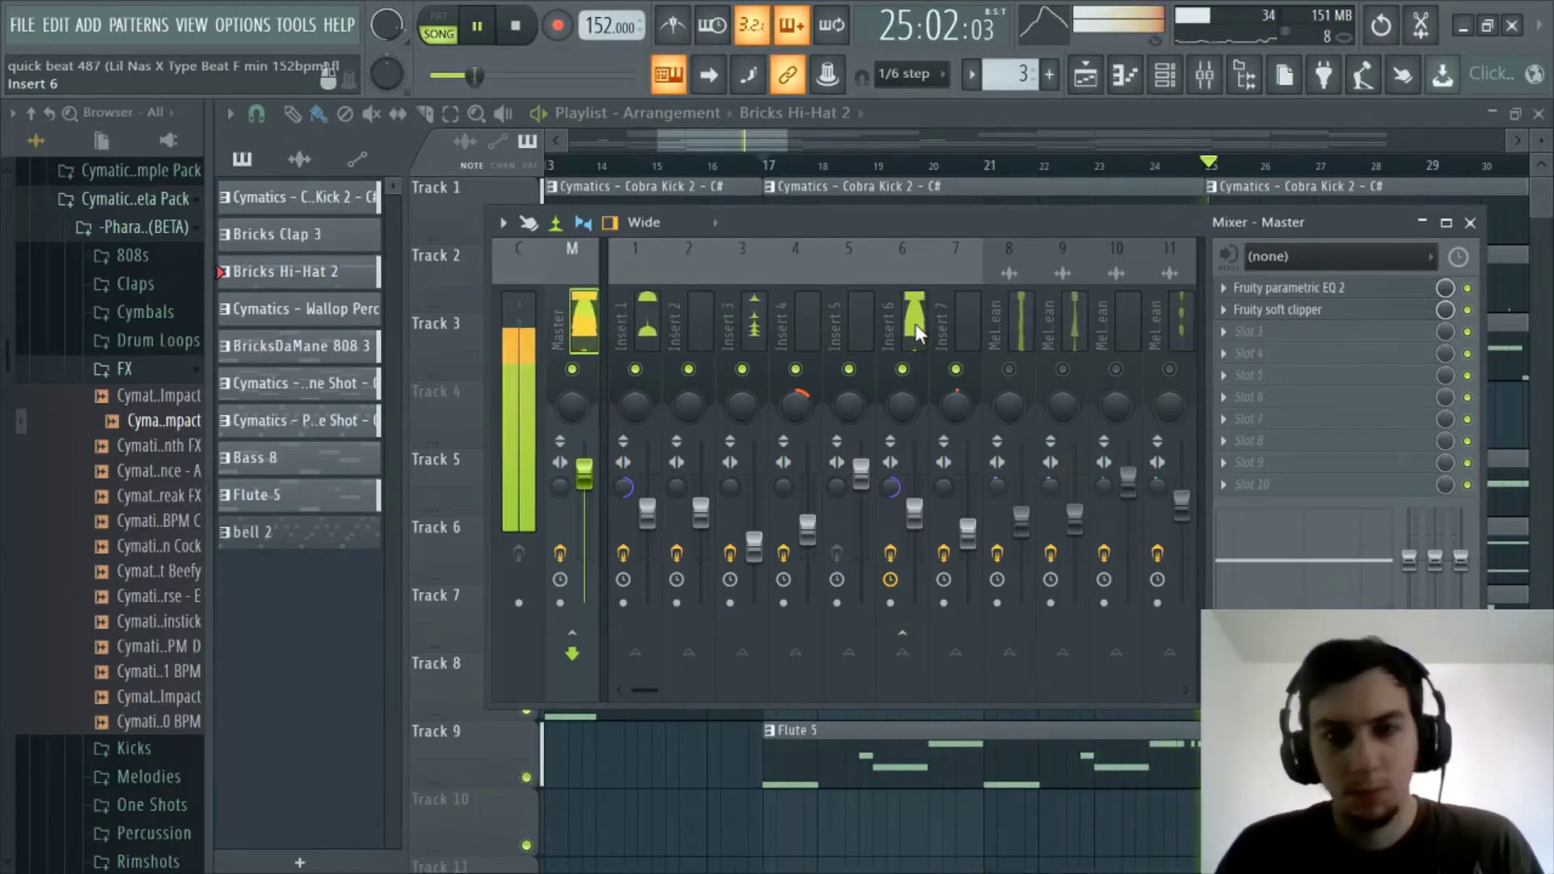
{"action": "key", "text": "space"}
{"action": "left_click", "coordinate": [1204, 77]}
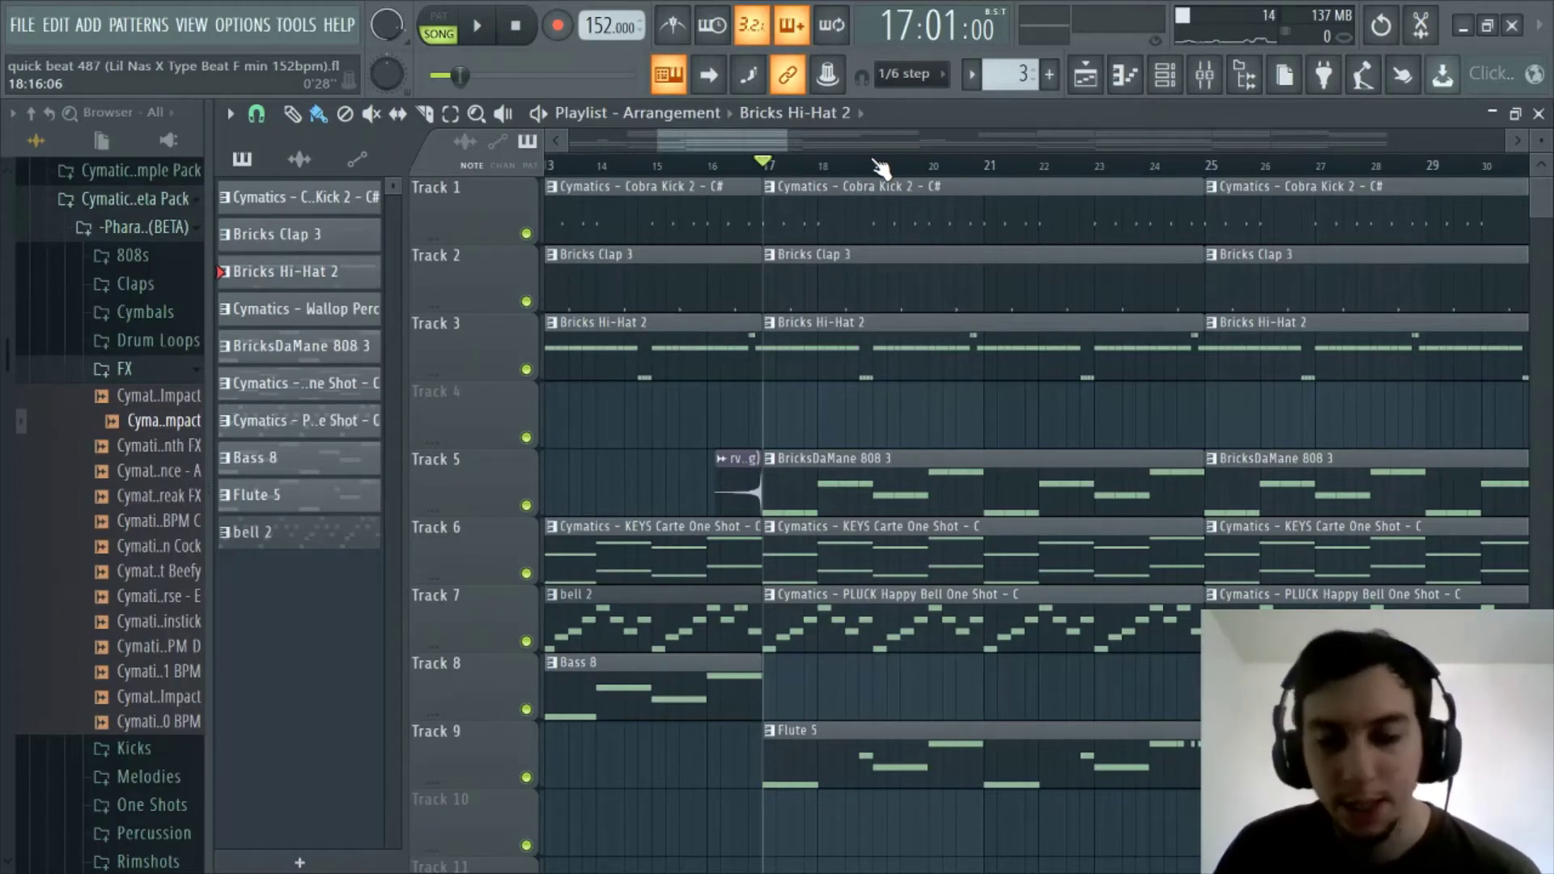
Step: Examine the start of the playlist arrangement, from the melody-only intro into the section with the 808
{"action": "scroll", "coordinate": [880, 167], "scroll_direction": "down", "scroll_amount": 5}
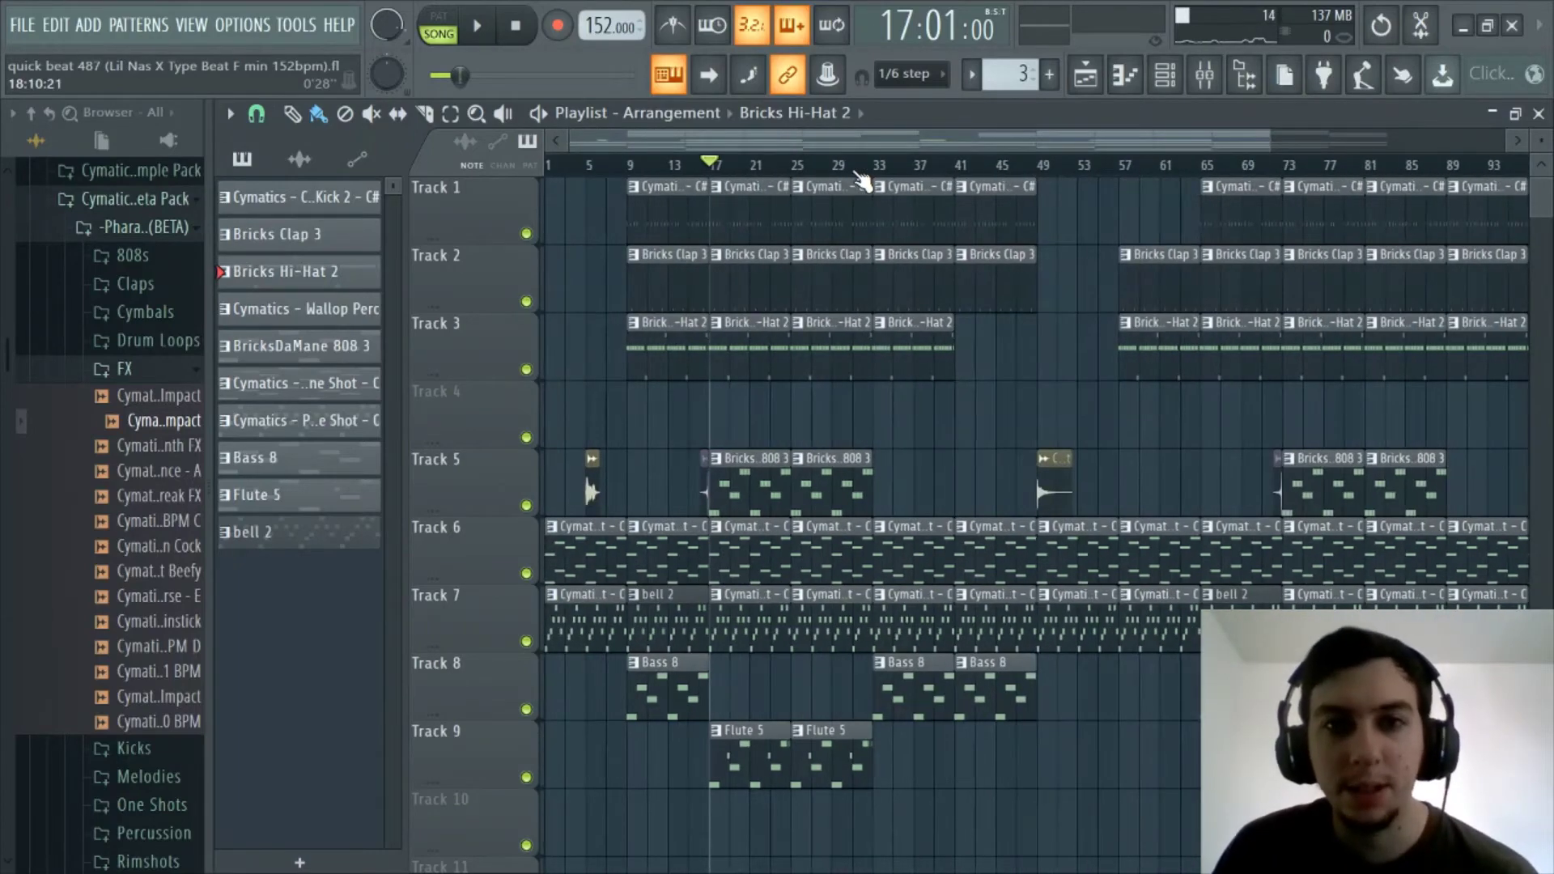
{"action": "left_click_drag", "start_coordinate": [810, 140], "coordinate": [554, 144]}
{"action": "scroll", "coordinate": [618, 170], "scroll_direction": "up", "scroll_amount": 2}
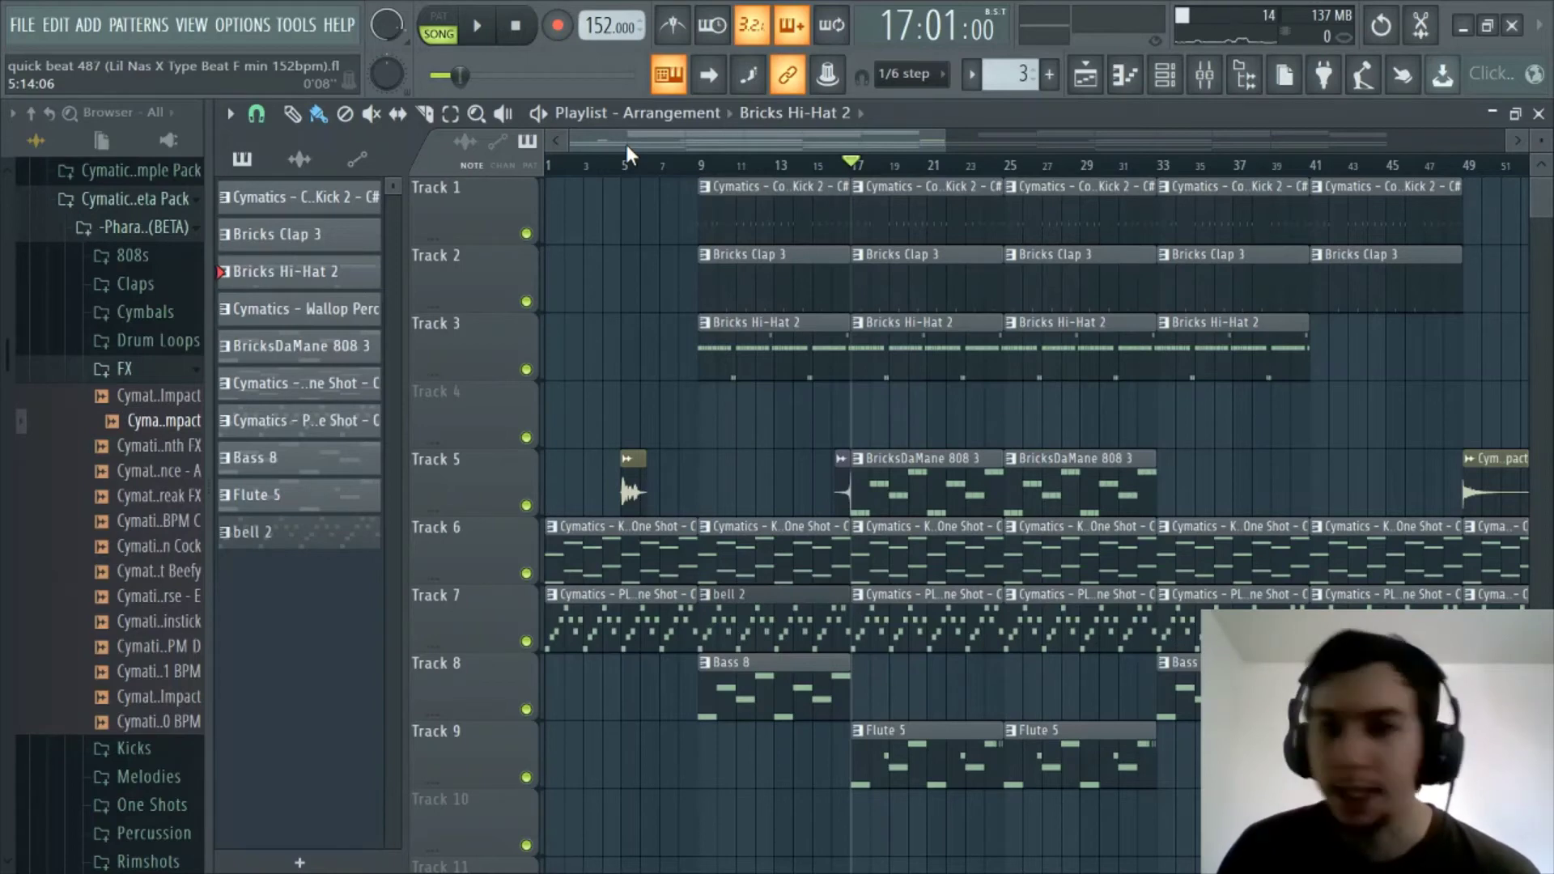
{"action": "scroll", "coordinate": [663, 166], "scroll_direction": "down", "scroll_amount": 2}
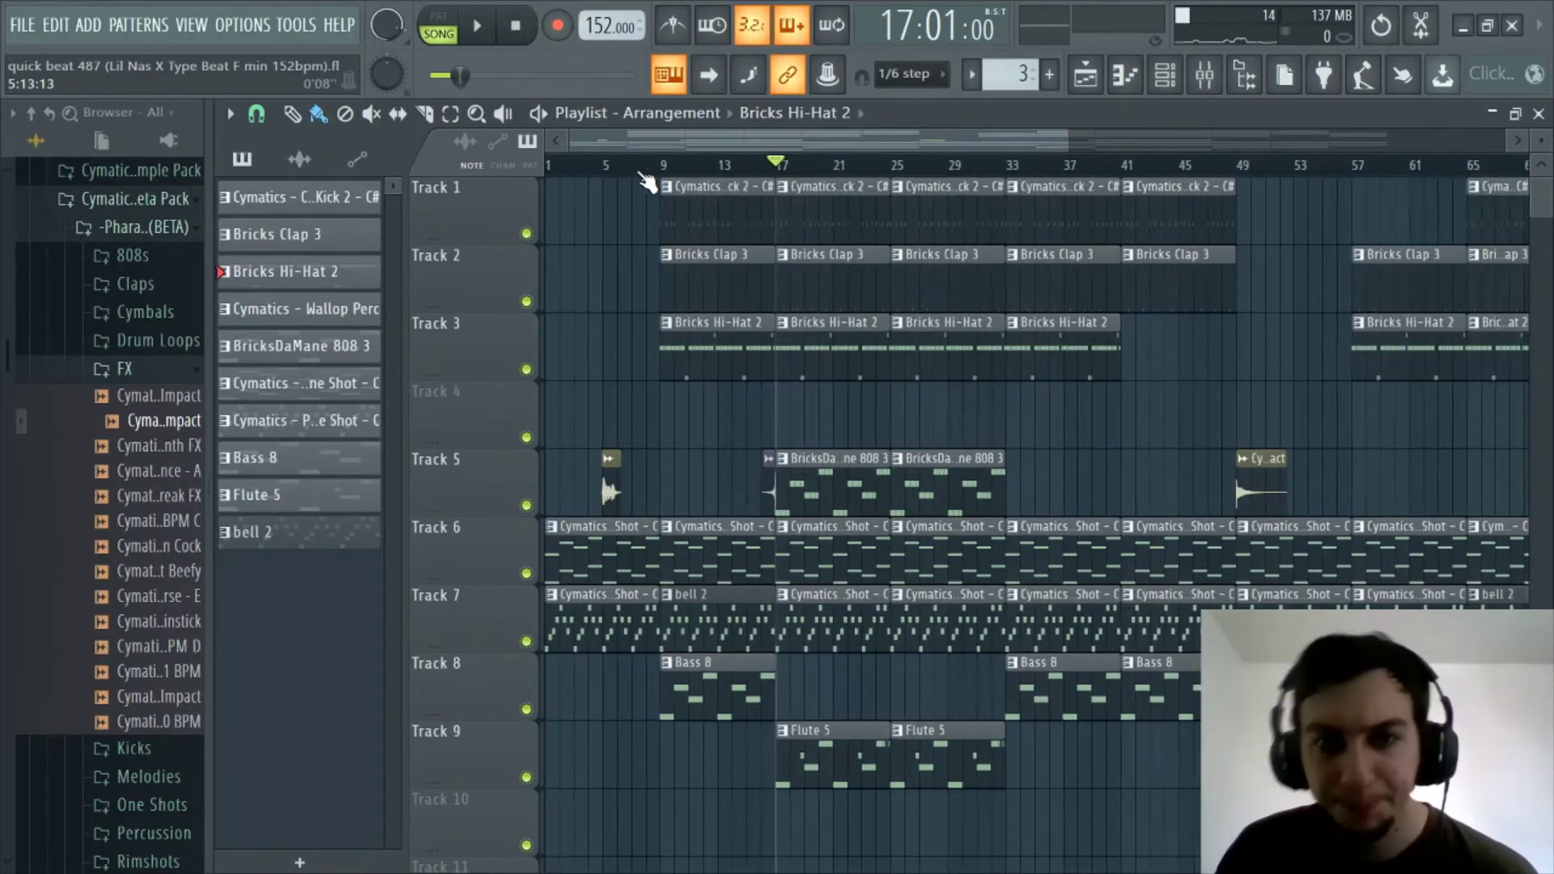
{"action": "left_click_drag", "start_coordinate": [639, 142], "coordinate": [538, 154]}
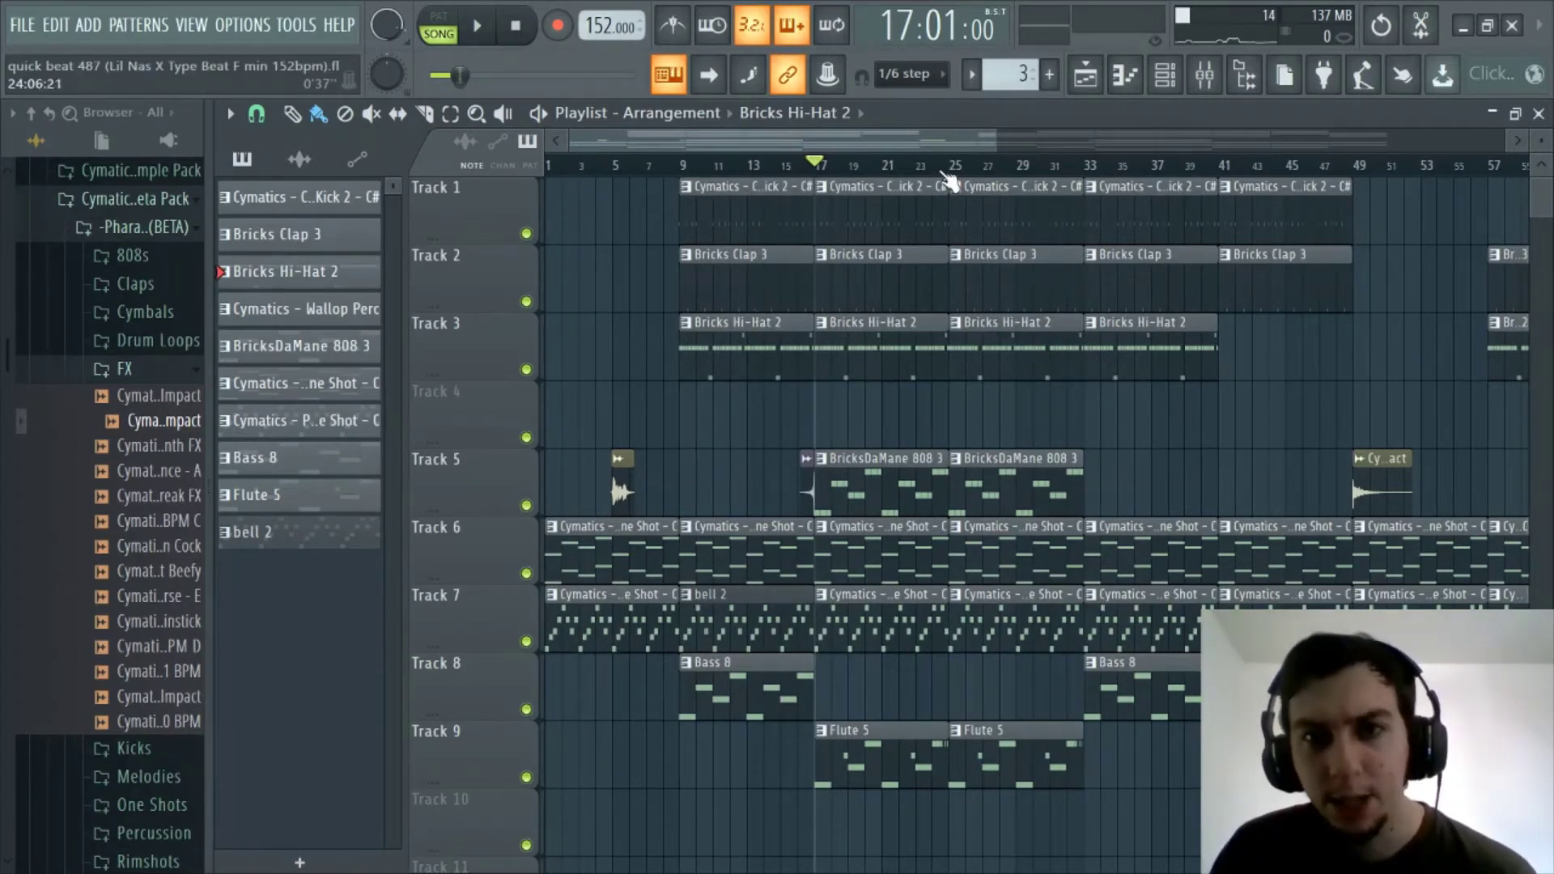
Step: Examine the rest of the arrangement, from the Bass 8 section at bar 33 through to the end of the song
{"action": "scroll", "coordinate": [942, 174], "scroll_direction": "down", "scroll_amount": 2}
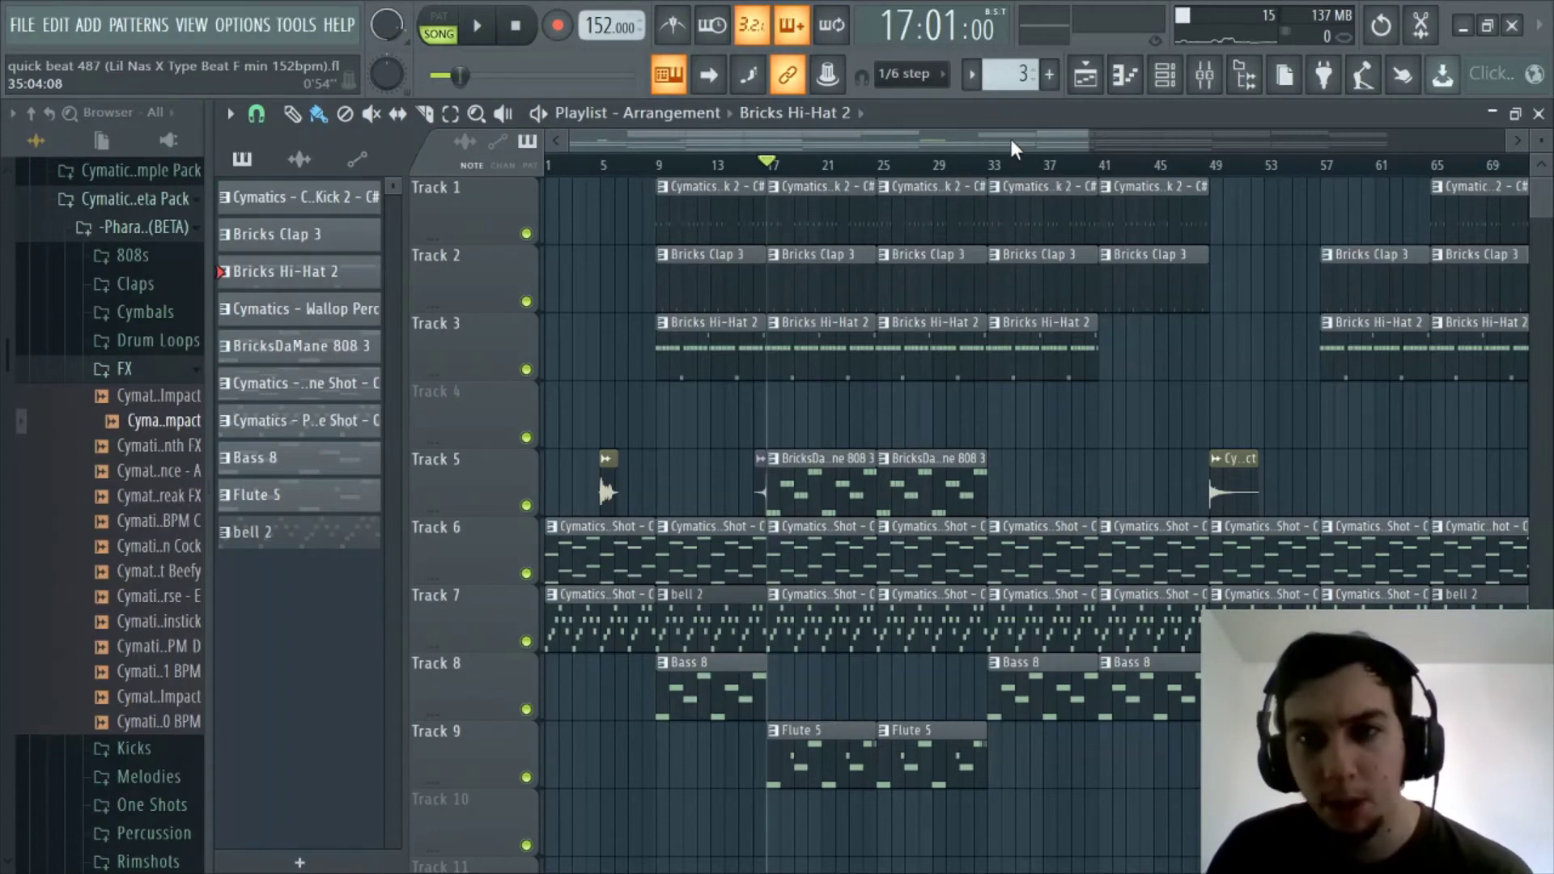
{"action": "left_click_drag", "start_coordinate": [1012, 139], "coordinate": [1067, 134]}
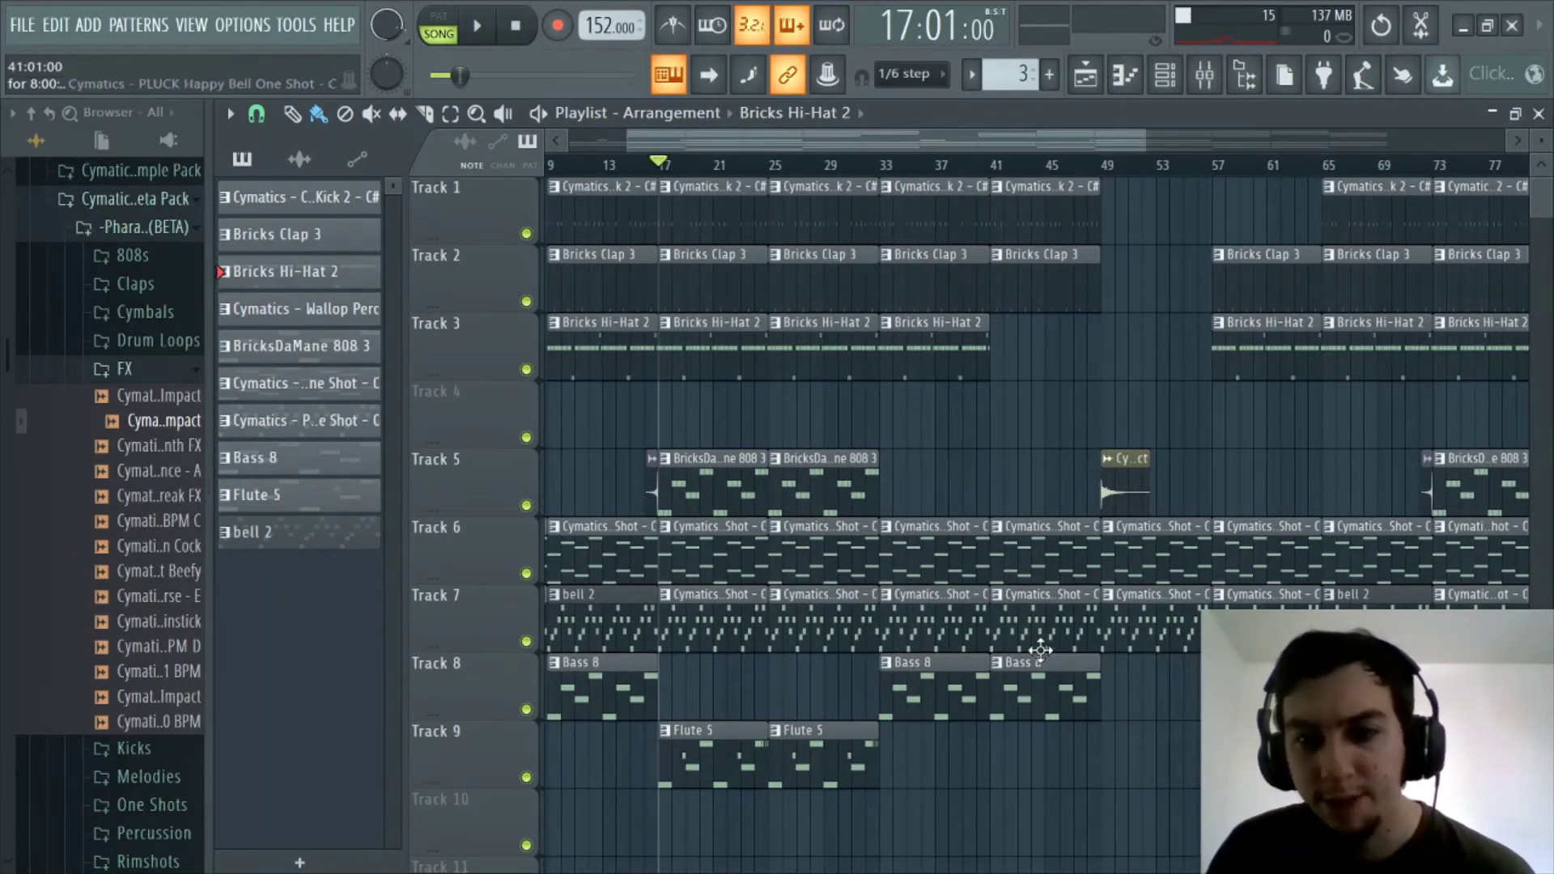
{"action": "left_click_drag", "start_coordinate": [1010, 134], "coordinate": [1066, 134]}
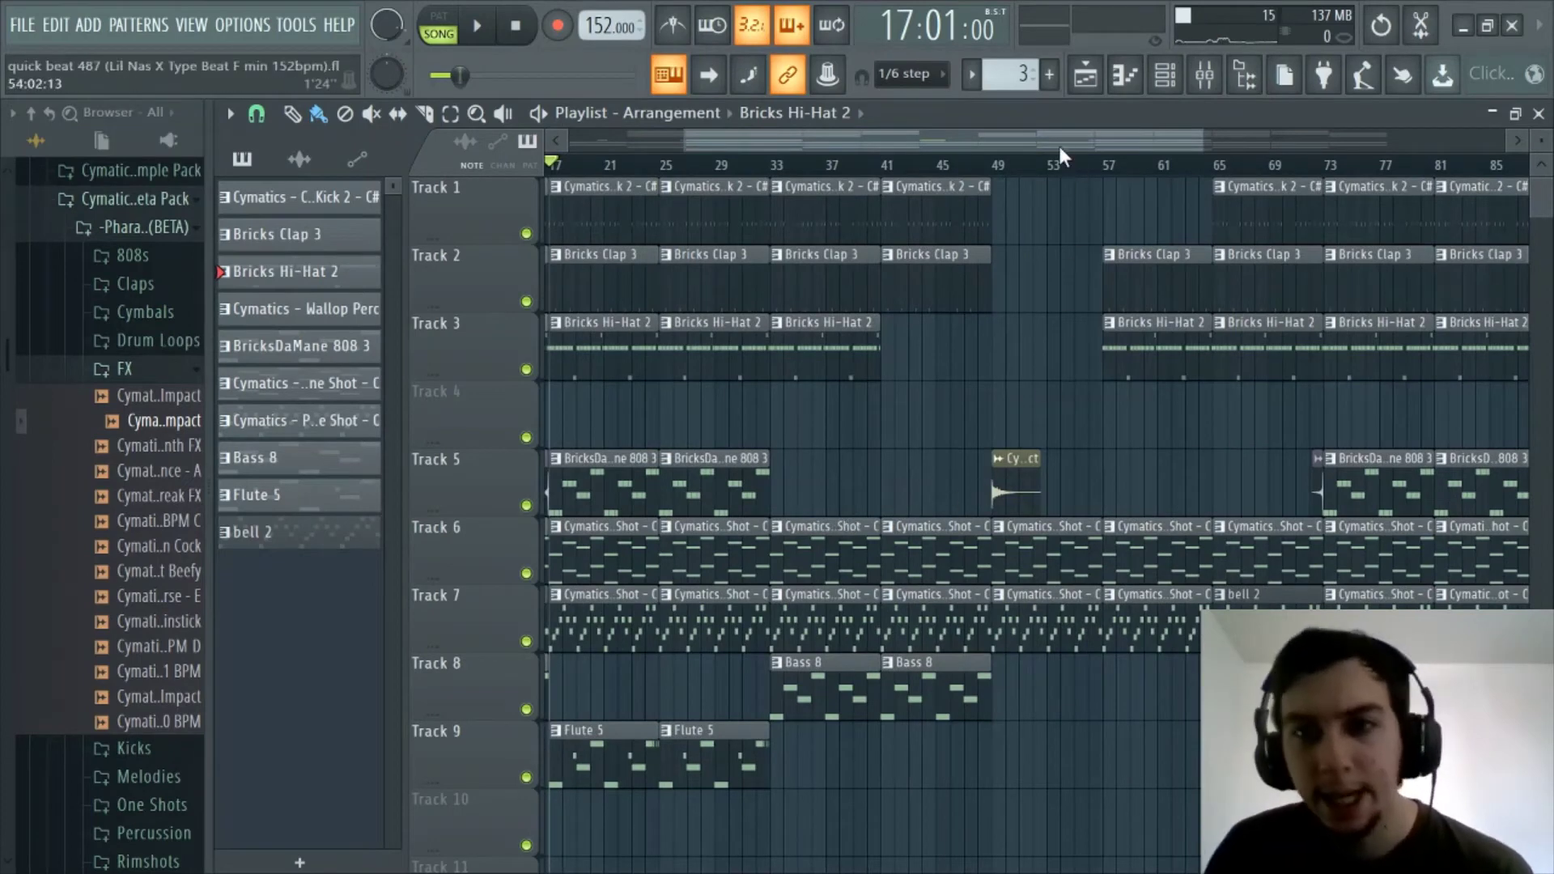
{"action": "left_click_drag", "start_coordinate": [1060, 148], "coordinate": [1144, 144]}
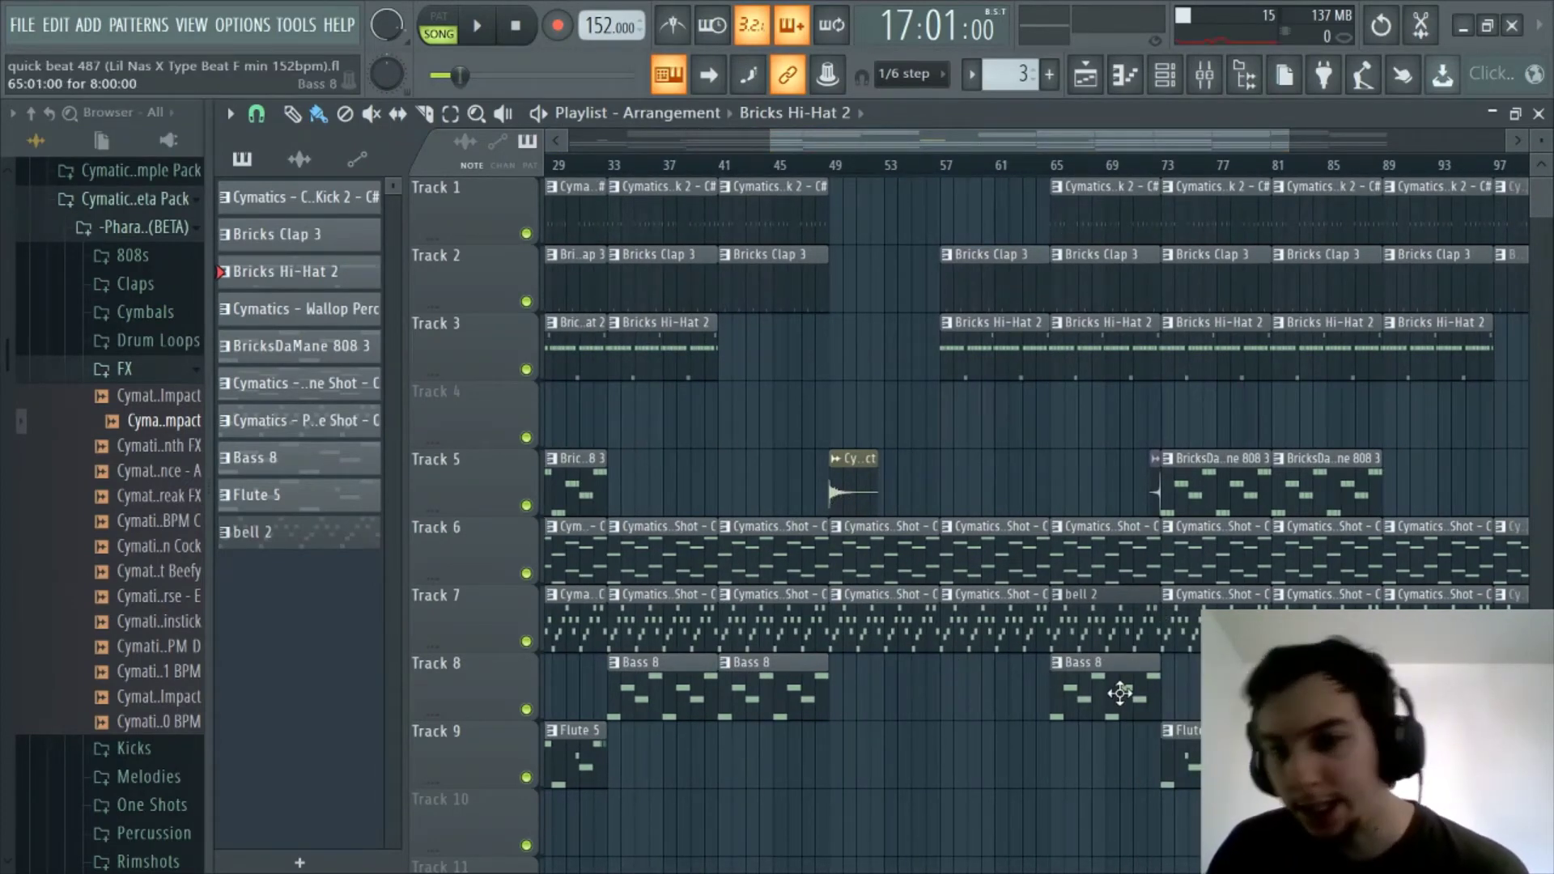
{"action": "left_click_drag", "start_coordinate": [1214, 142], "coordinate": [1310, 143]}
{"action": "left_click_drag", "start_coordinate": [1180, 142], "coordinate": [1344, 143]}
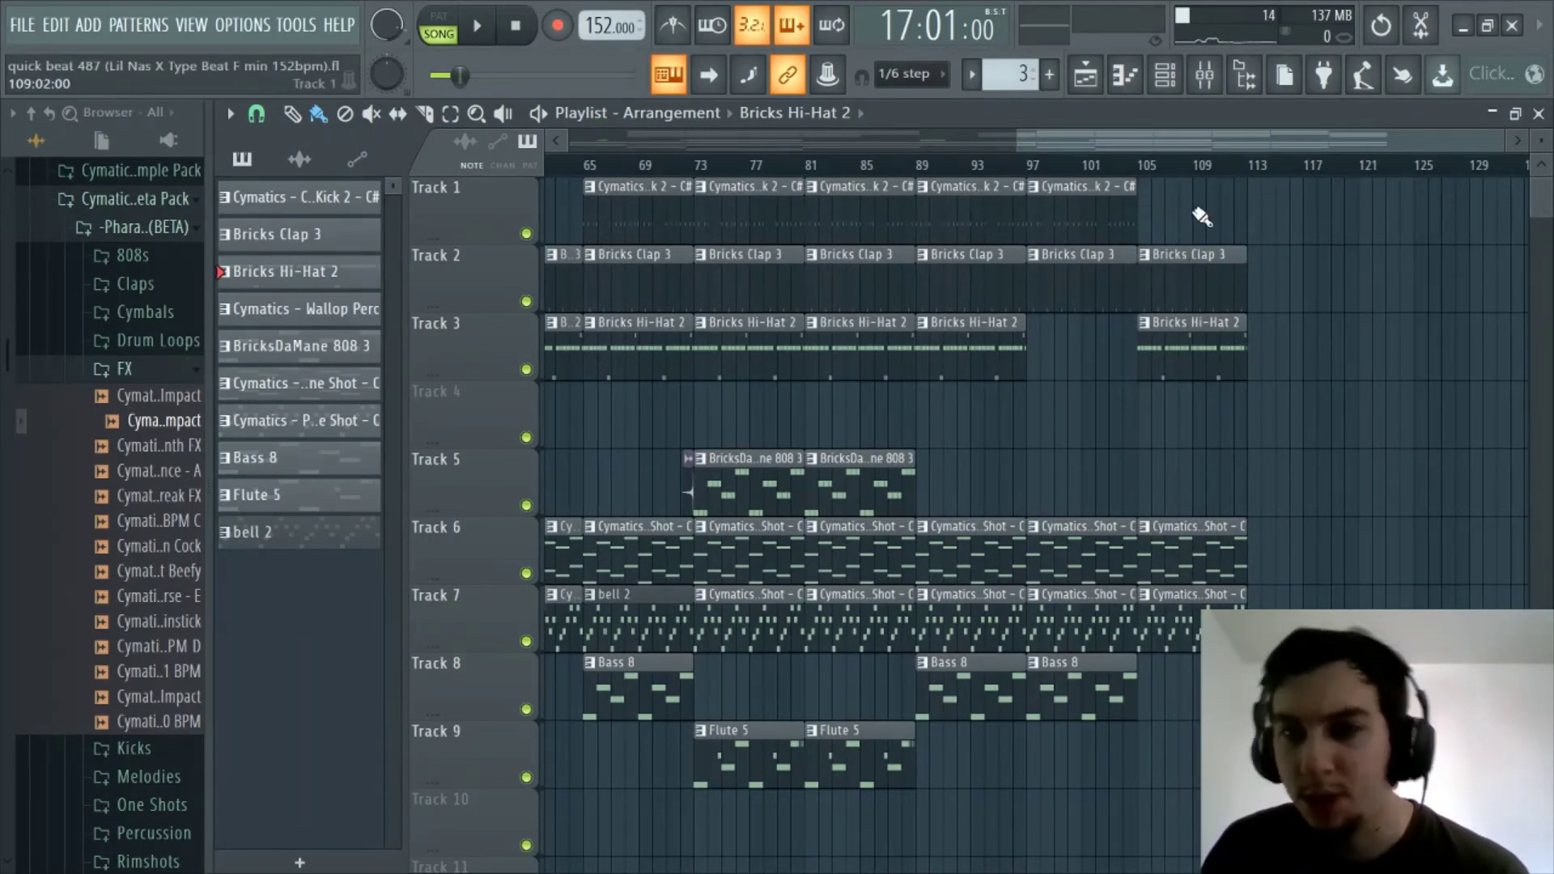
{"action": "left_click_drag", "start_coordinate": [1158, 143], "coordinate": [636, 143]}
Step: Look over the arrangement's intro again and return the song playhead to bar 1
{"action": "scroll", "coordinate": [716, 165], "scroll_direction": "up", "scroll_amount": 2}
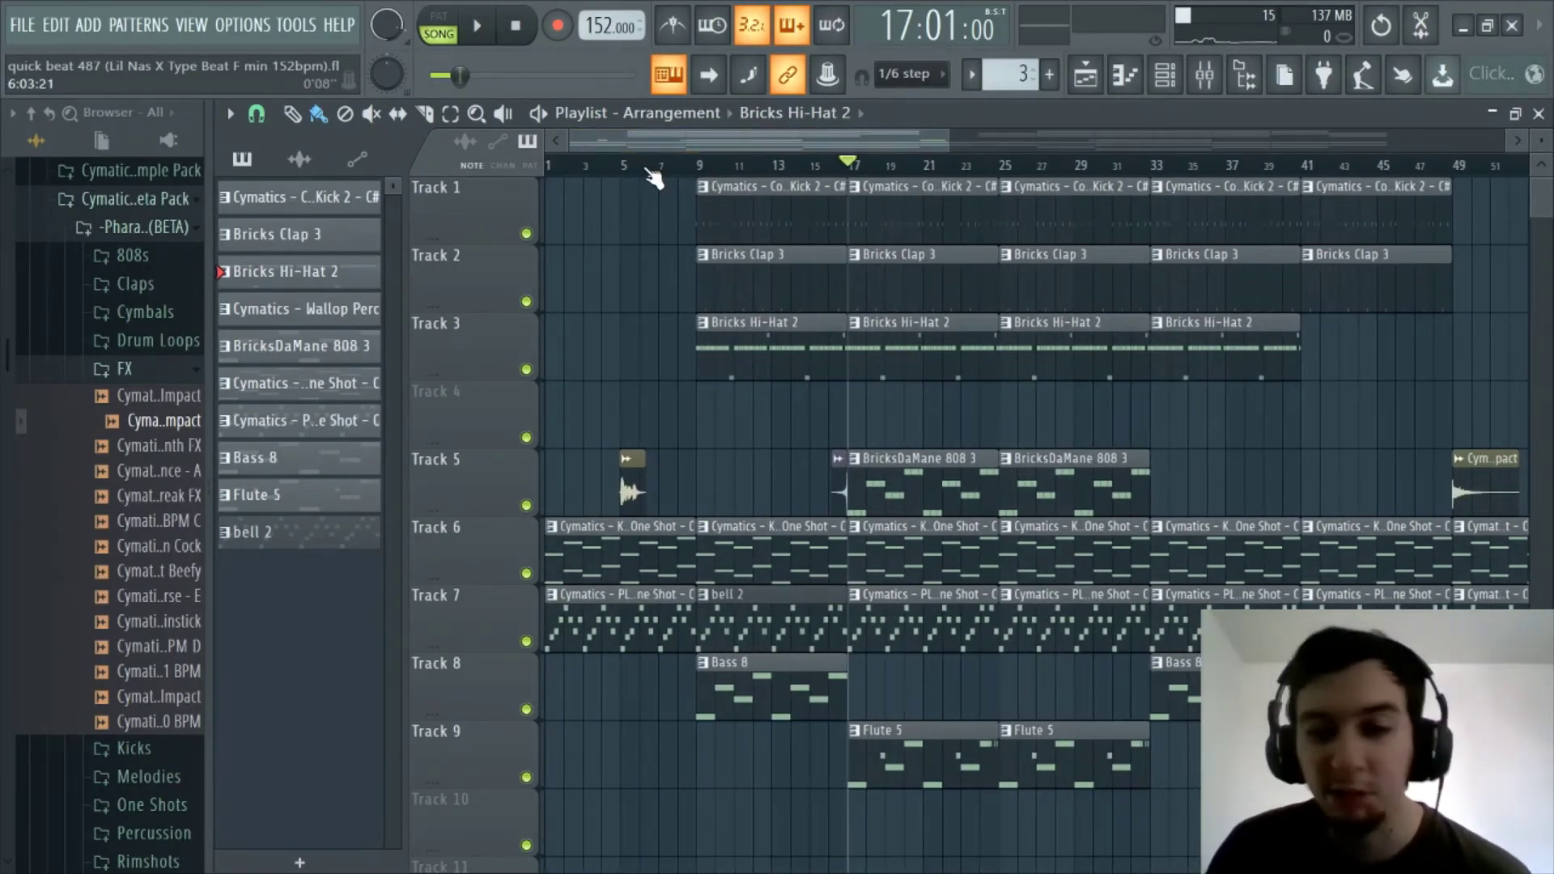
{"action": "scroll", "coordinate": [654, 178], "scroll_direction": "down", "scroll_amount": 3}
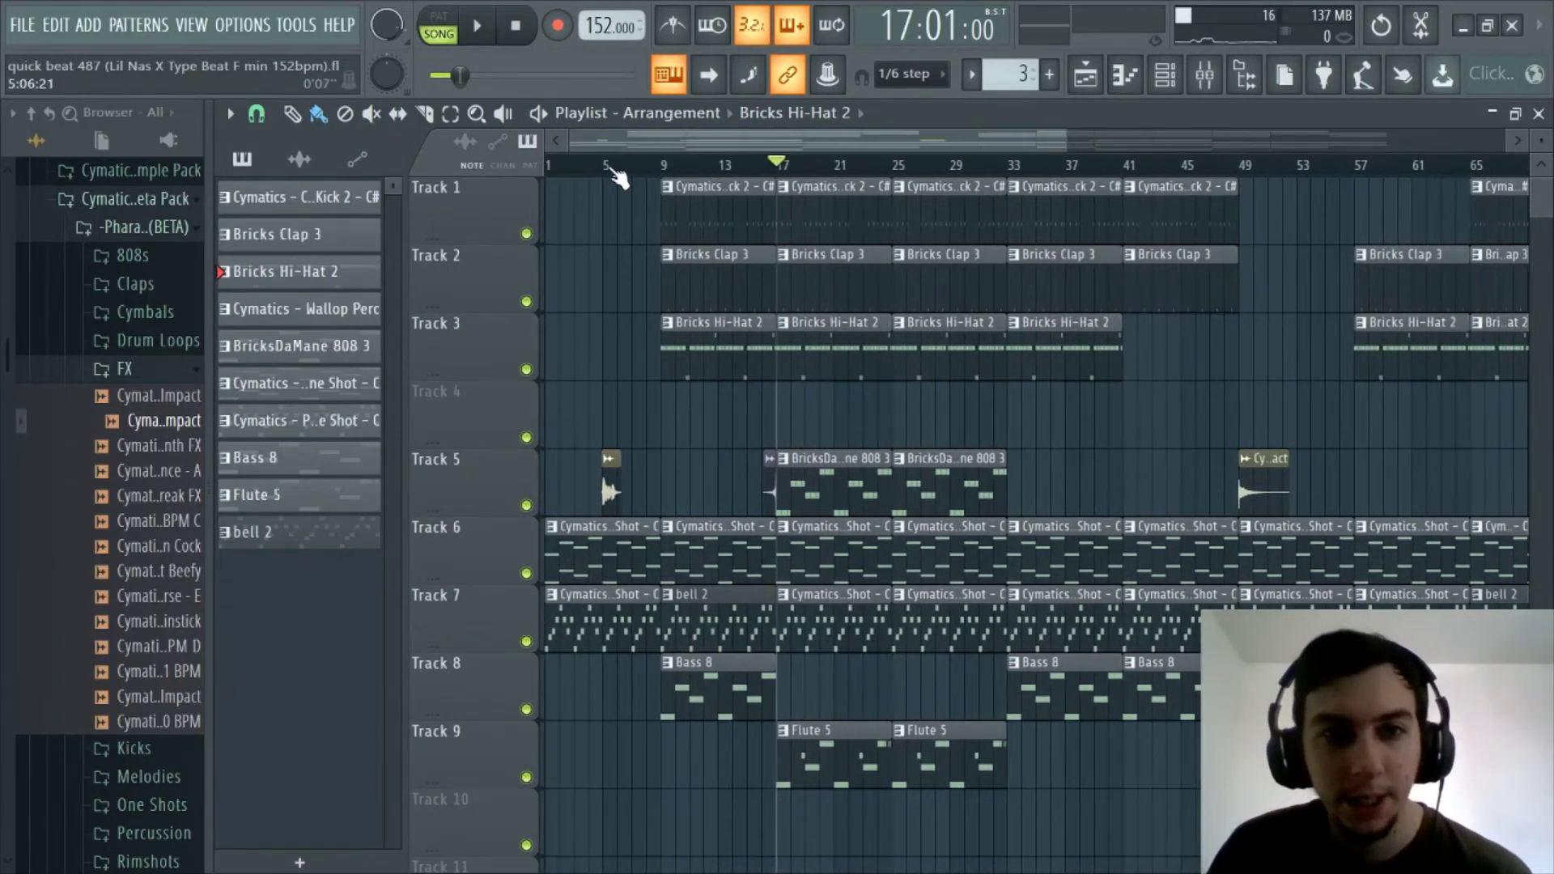
{"action": "scroll", "coordinate": [619, 178], "scroll_direction": "down", "scroll_amount": 2}
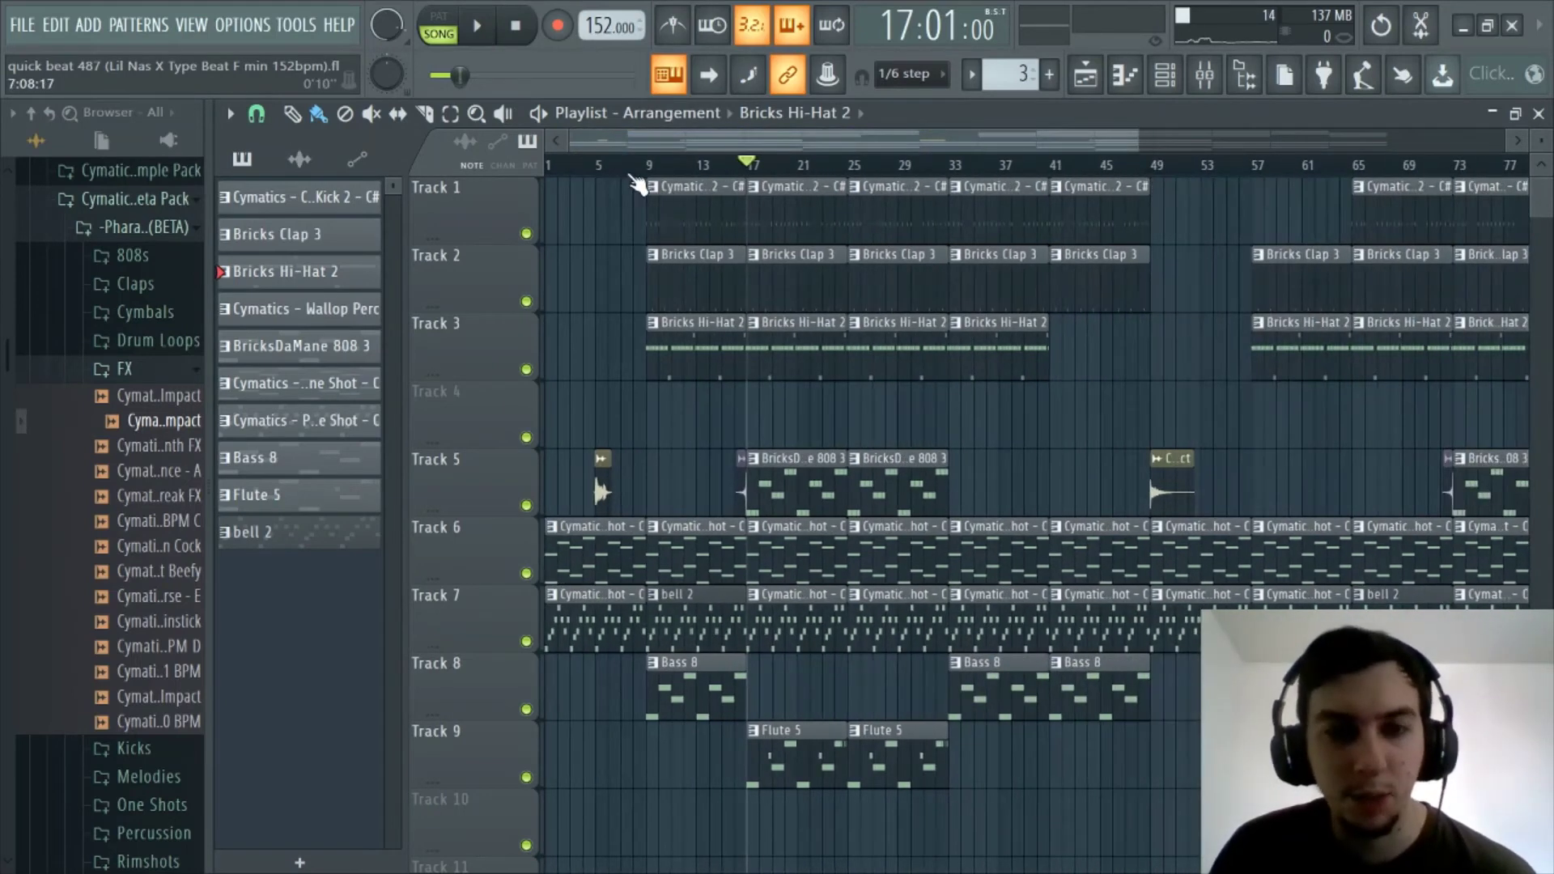
{"action": "scroll", "coordinate": [624, 145], "scroll_direction": "up", "scroll_amount": 2}
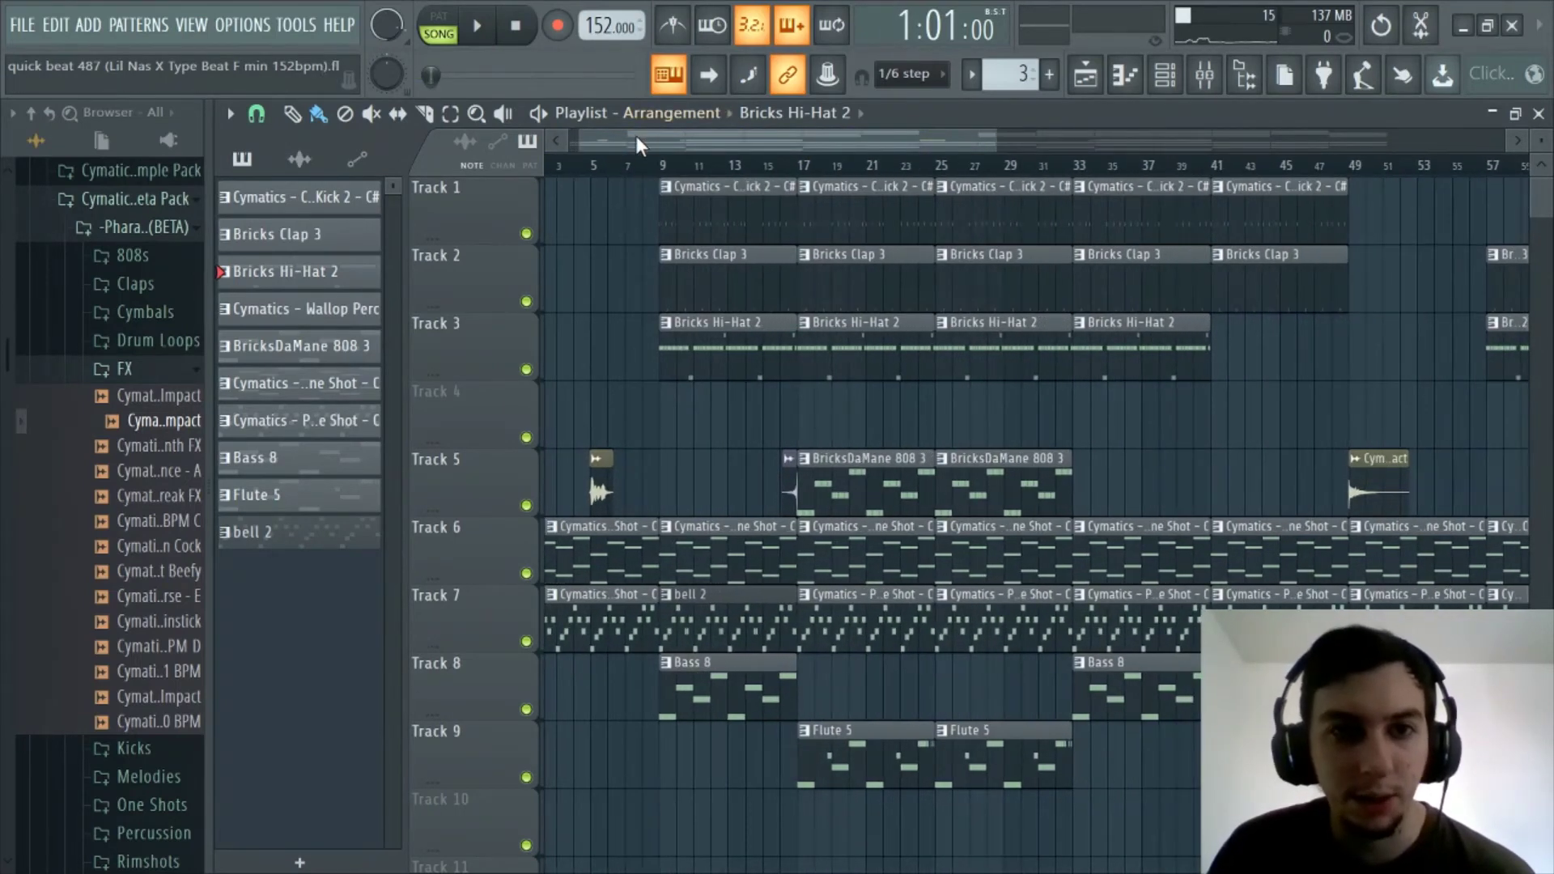
{"action": "scroll", "coordinate": [636, 142], "scroll_direction": "left", "scroll_amount": 1}
{"action": "scroll", "coordinate": [769, 174], "scroll_direction": "down", "scroll_amount": 3}
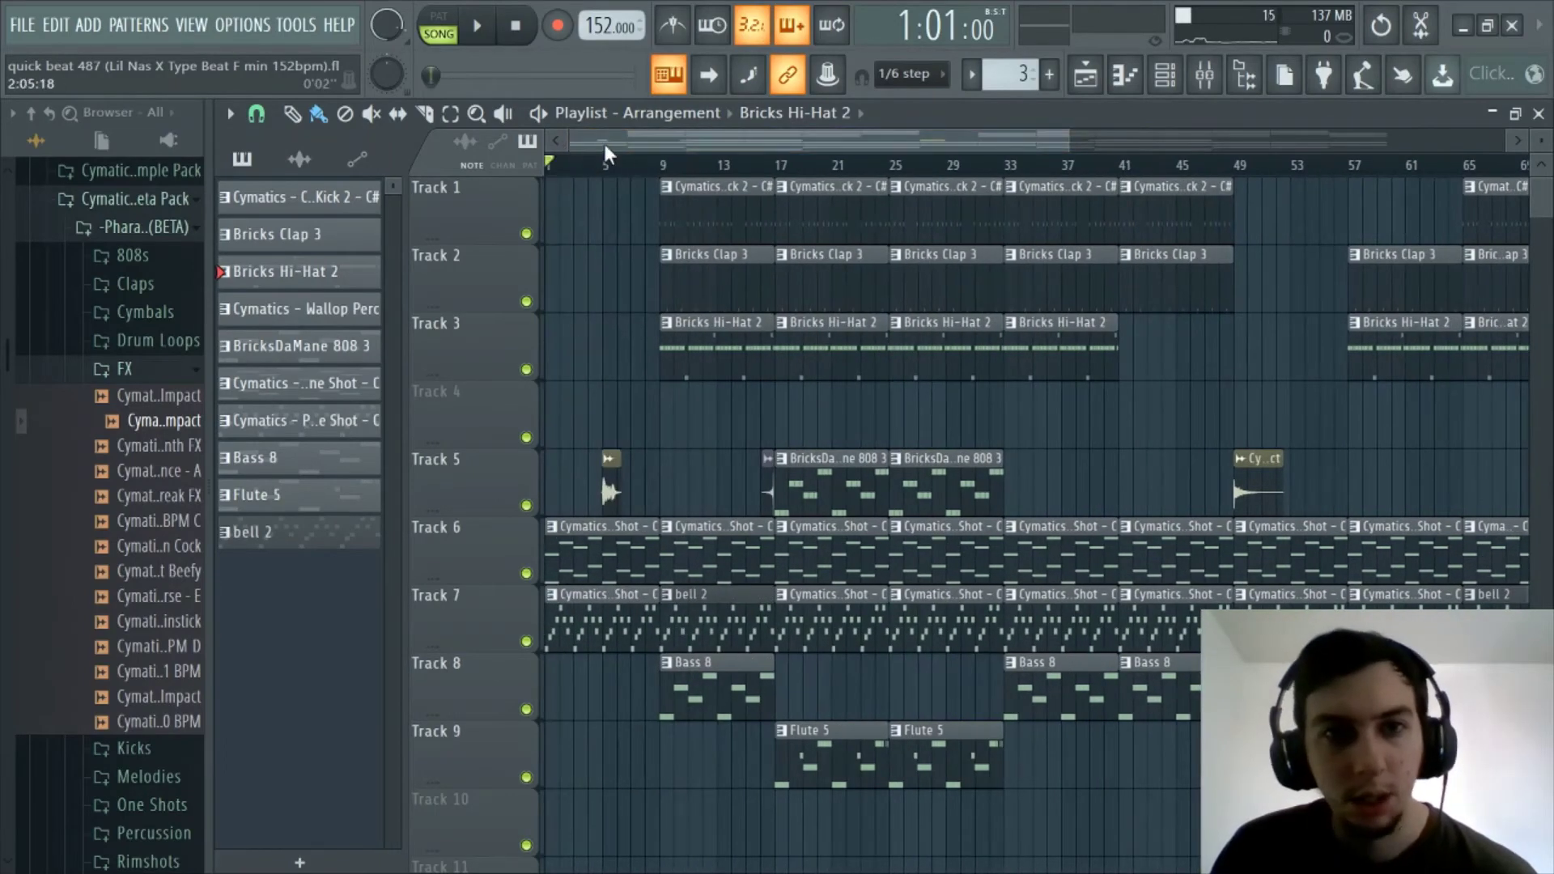
Step: Check the mute switches of the mixer inserts, start song playback from bar 1 and close the mixer
{"action": "key", "text": "space"}
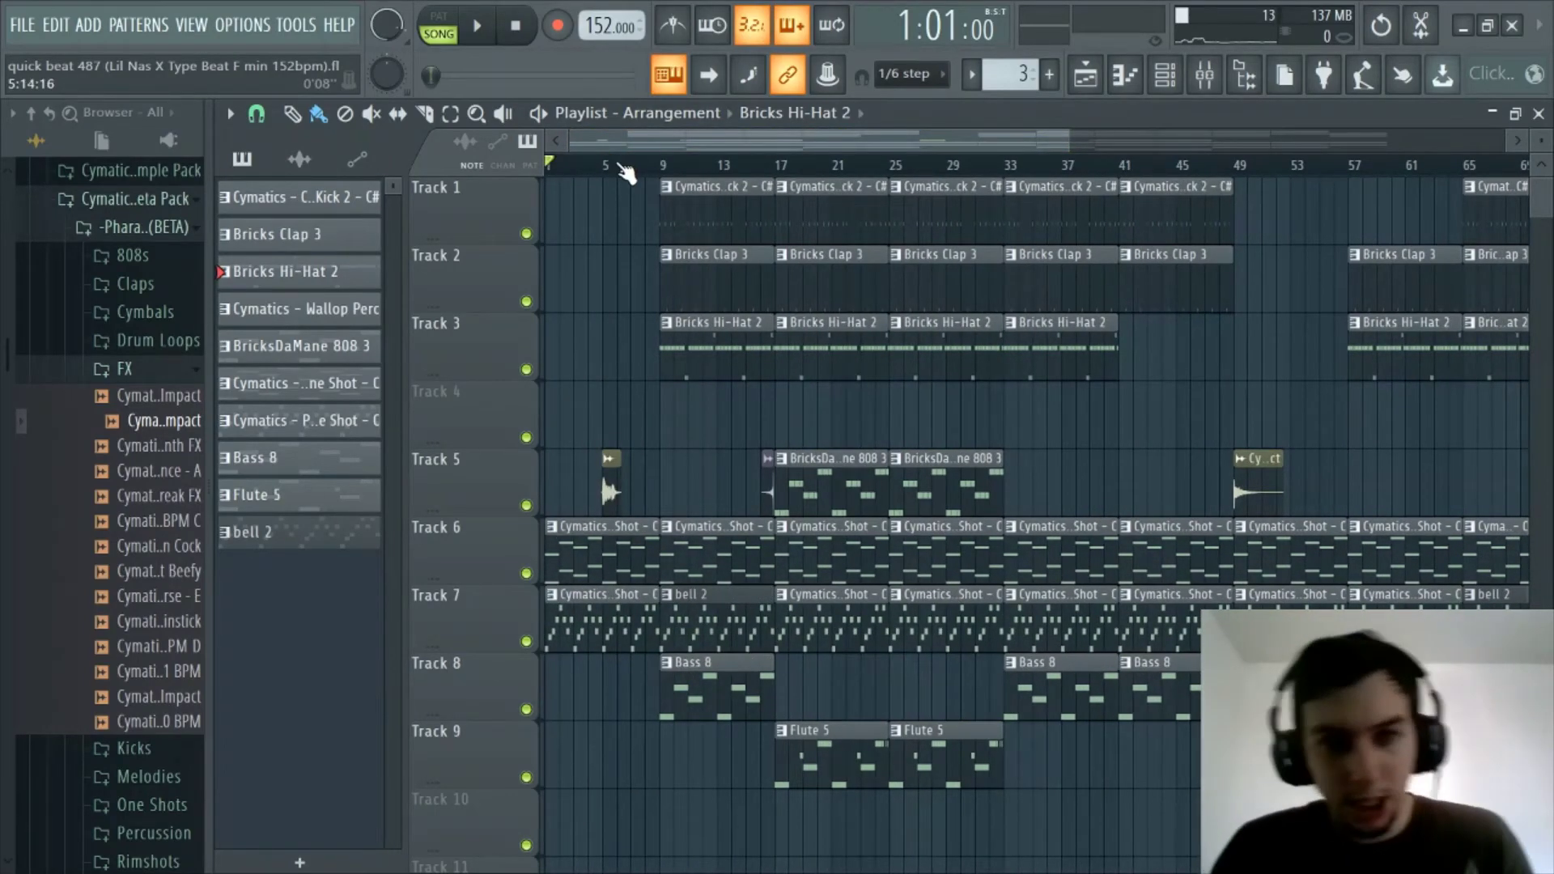
{"action": "key", "text": "space"}
{"action": "left_click", "coordinate": [1204, 74]}
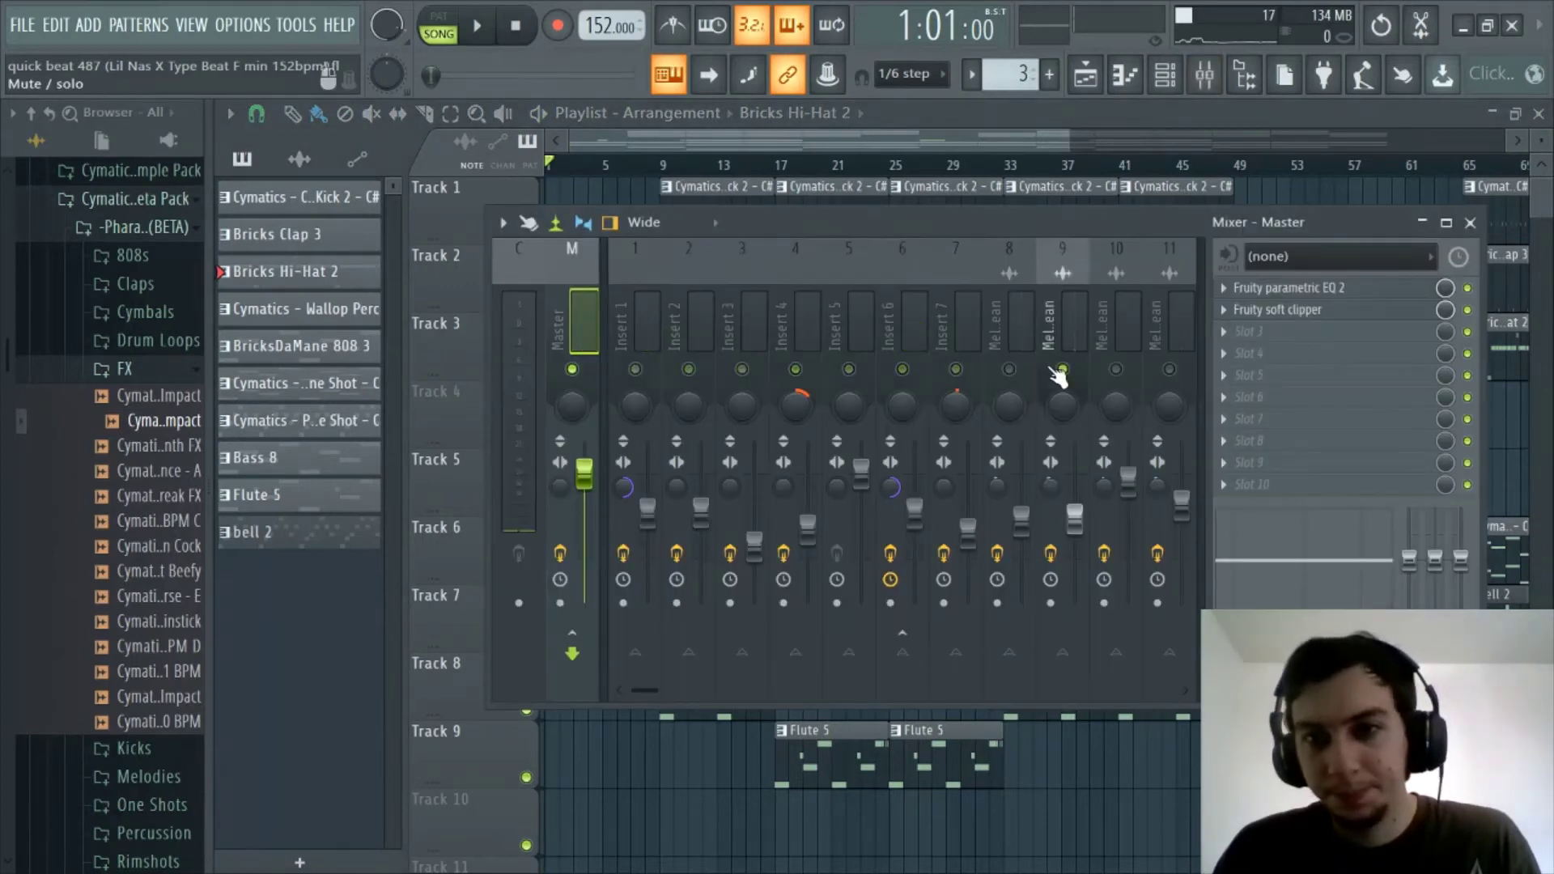
{"action": "key", "text": "space"}
{"action": "left_click", "coordinate": [1214, 76]}
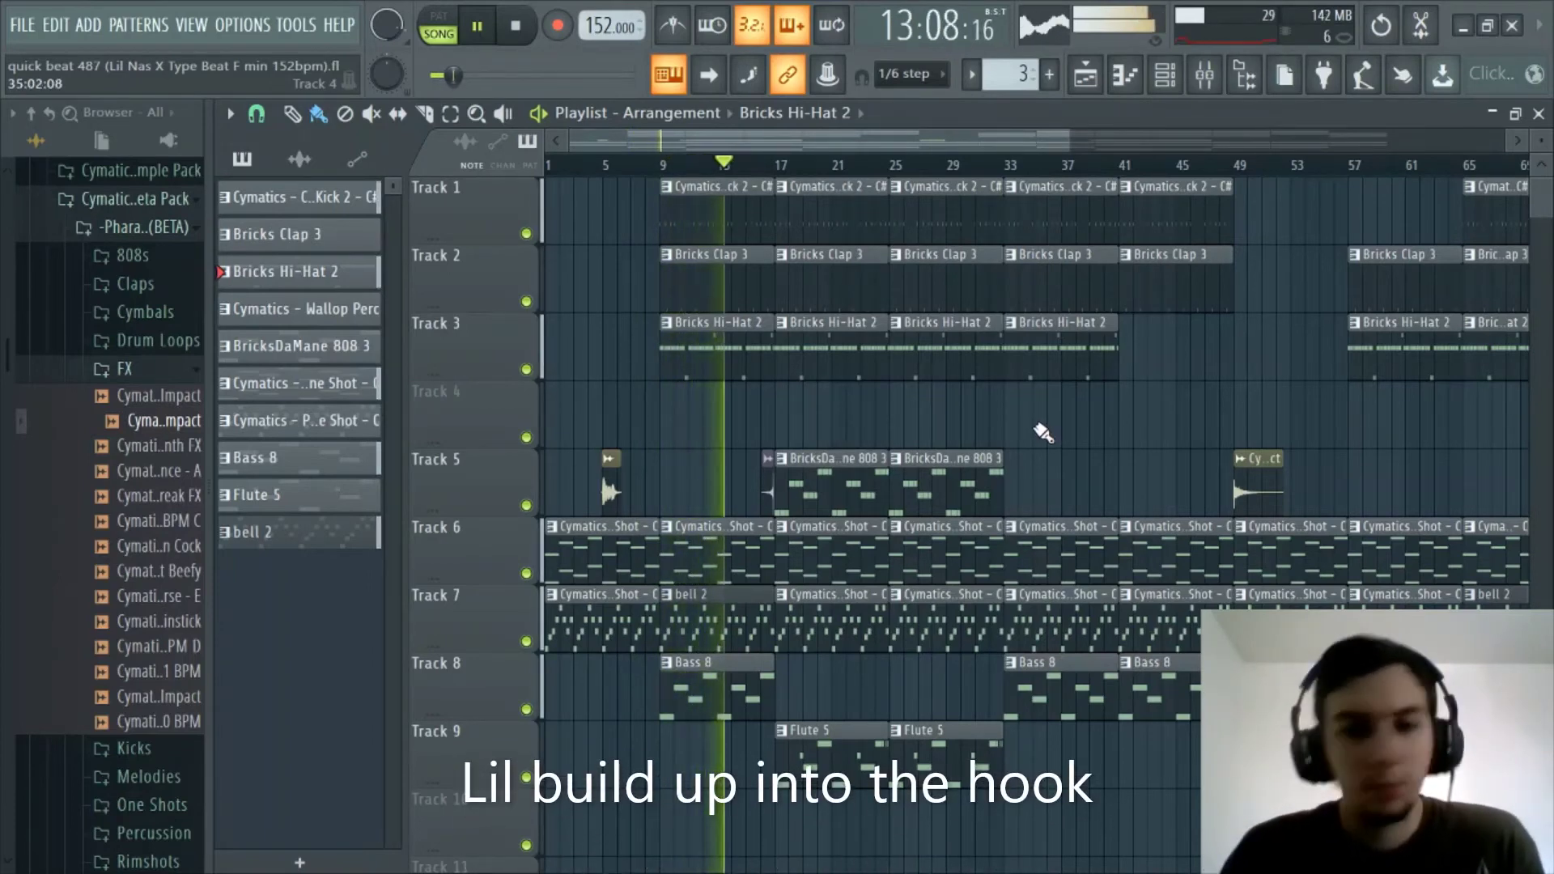
Step: Listen to the full arrangement, following the playhead through the hooks and verse to the last clips at bar 112, and stop playback
{"action": "scroll", "coordinate": [971, 172], "scroll_direction": "down", "scroll_amount": 2}
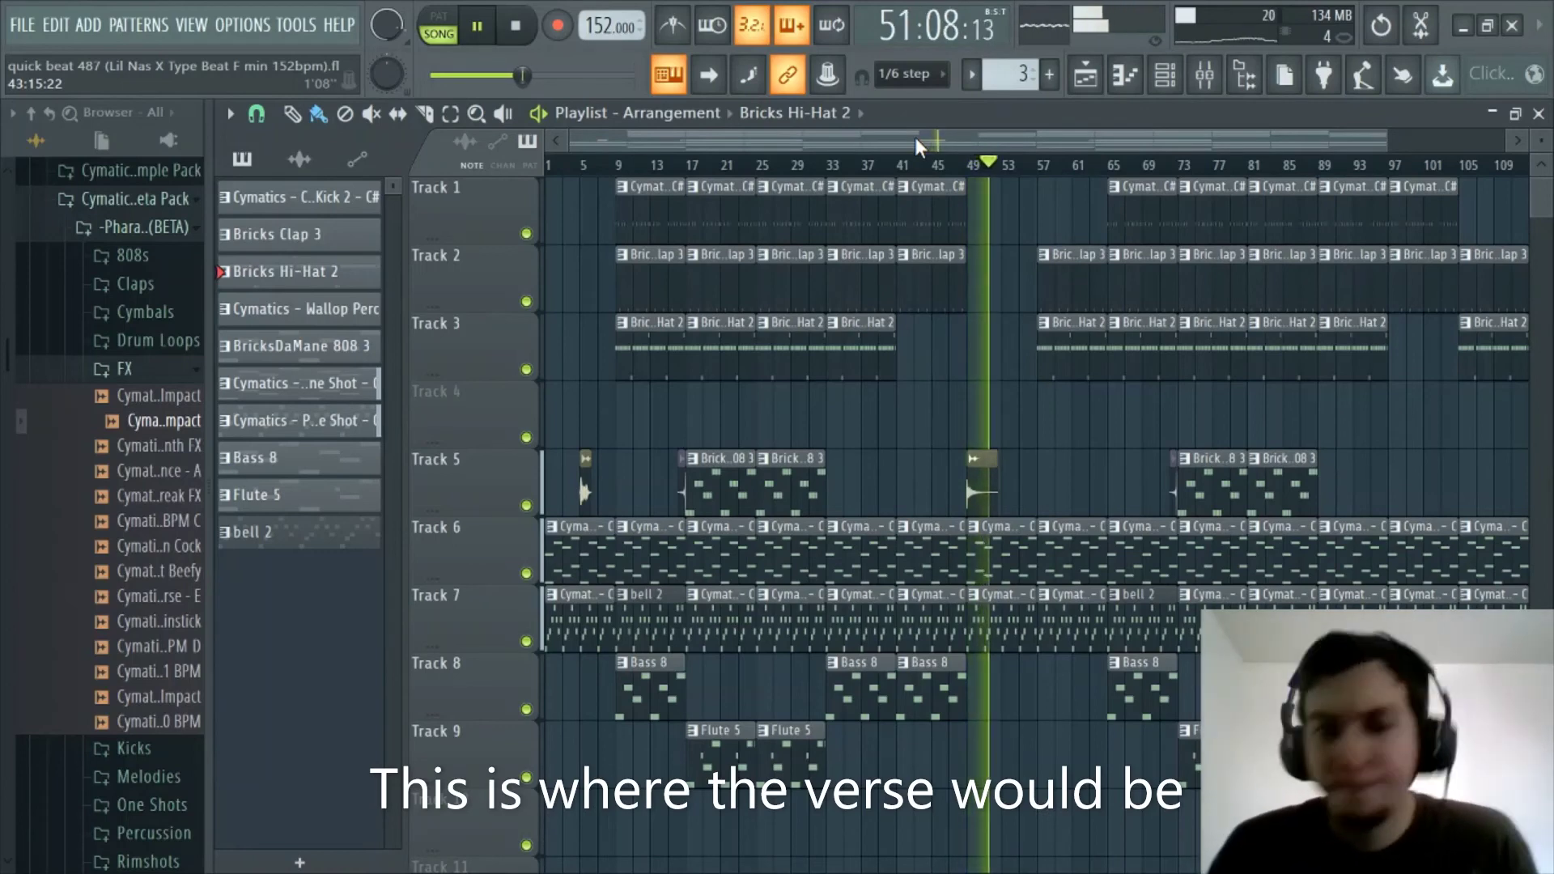
{"action": "scroll", "coordinate": [956, 170], "scroll_direction": "down", "scroll_amount": 1}
{"action": "scroll", "coordinate": [958, 172], "scroll_direction": "down", "scroll_amount": 1}
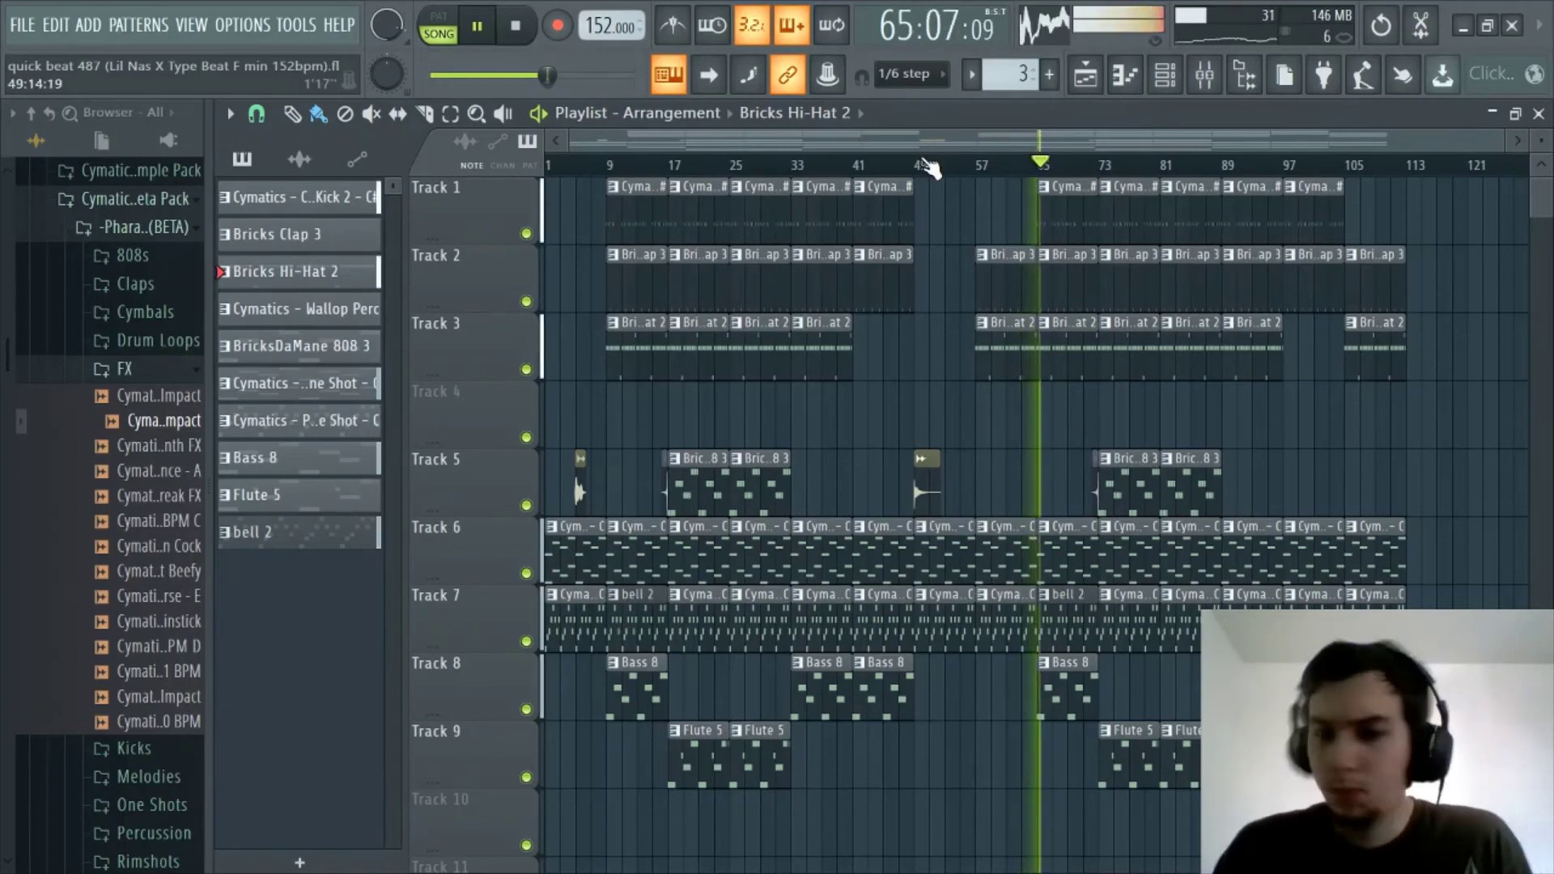
{"action": "left_click_drag", "start_coordinate": [920, 143], "coordinate": [992, 136]}
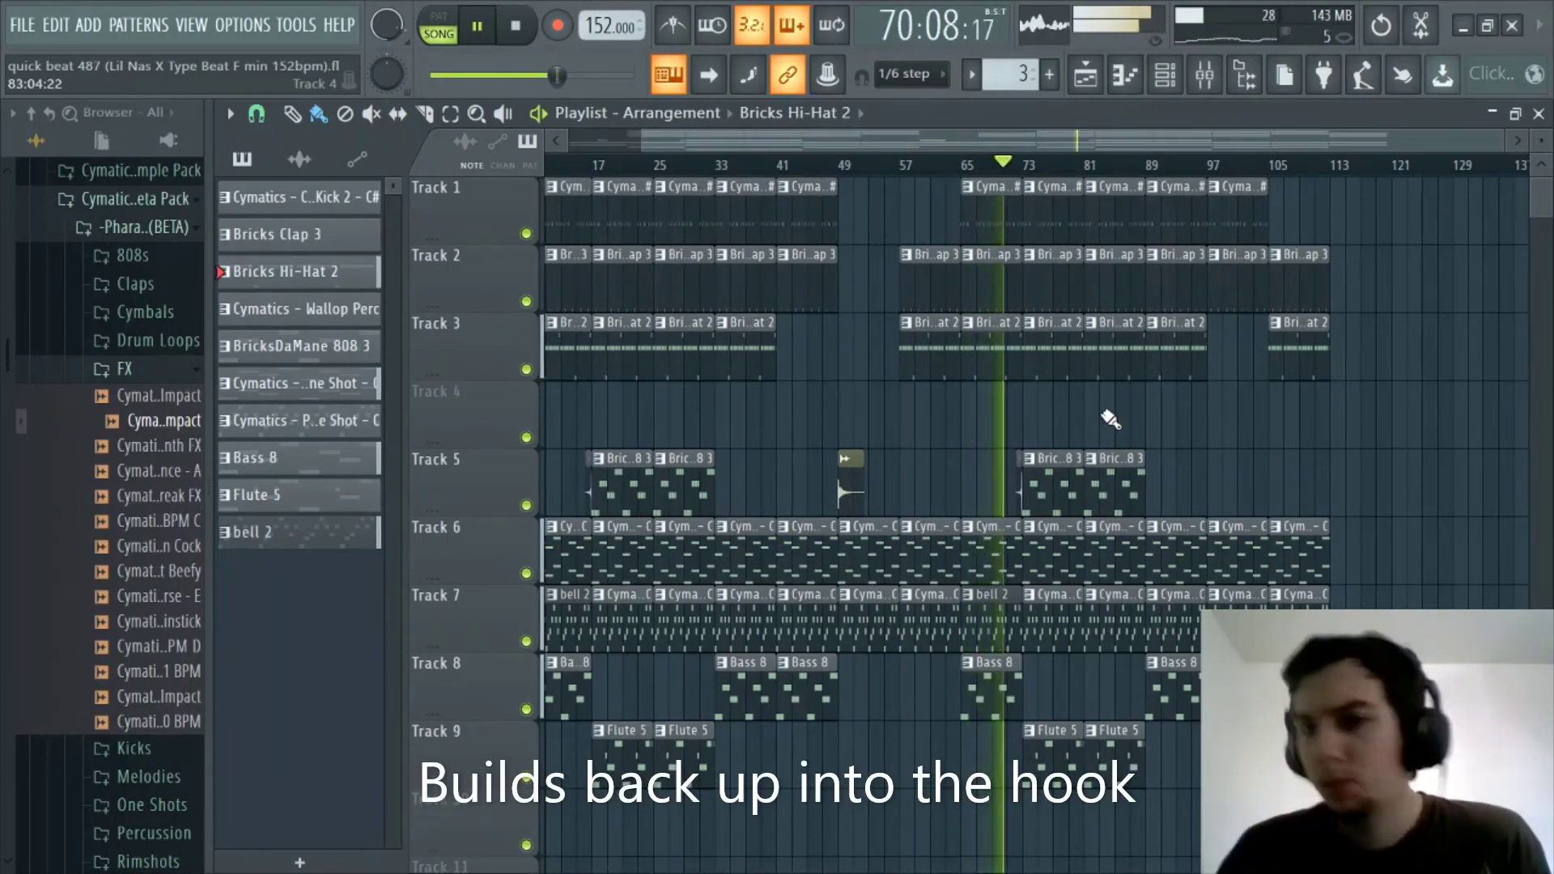
{"action": "scroll", "coordinate": [1100, 147], "scroll_direction": "left", "scroll_amount": 2}
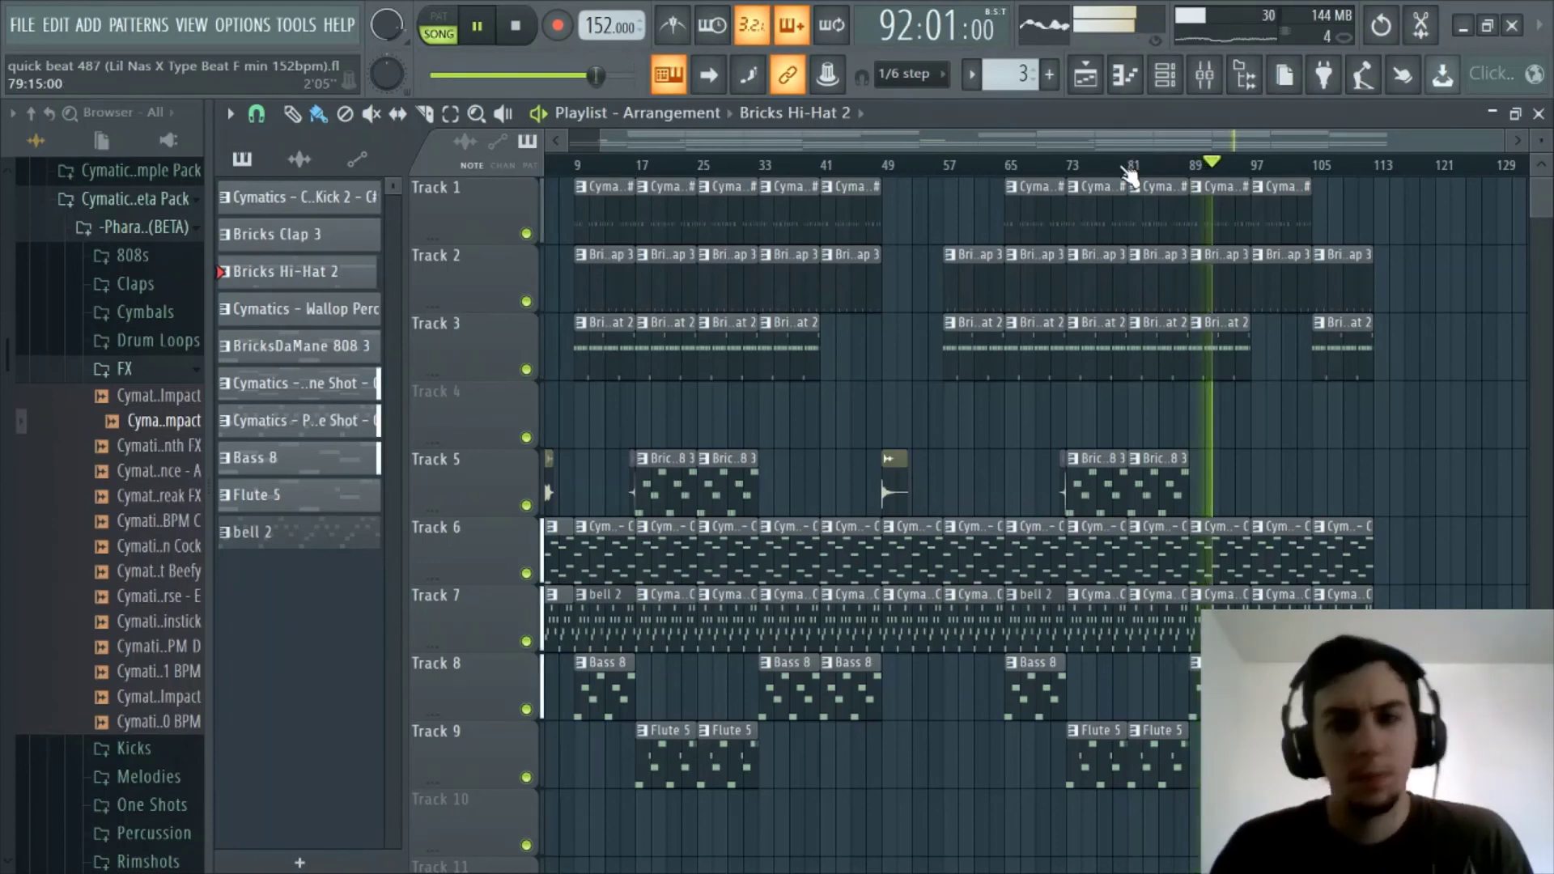
{"action": "scroll", "coordinate": [1129, 144], "scroll_direction": "left", "scroll_amount": 1}
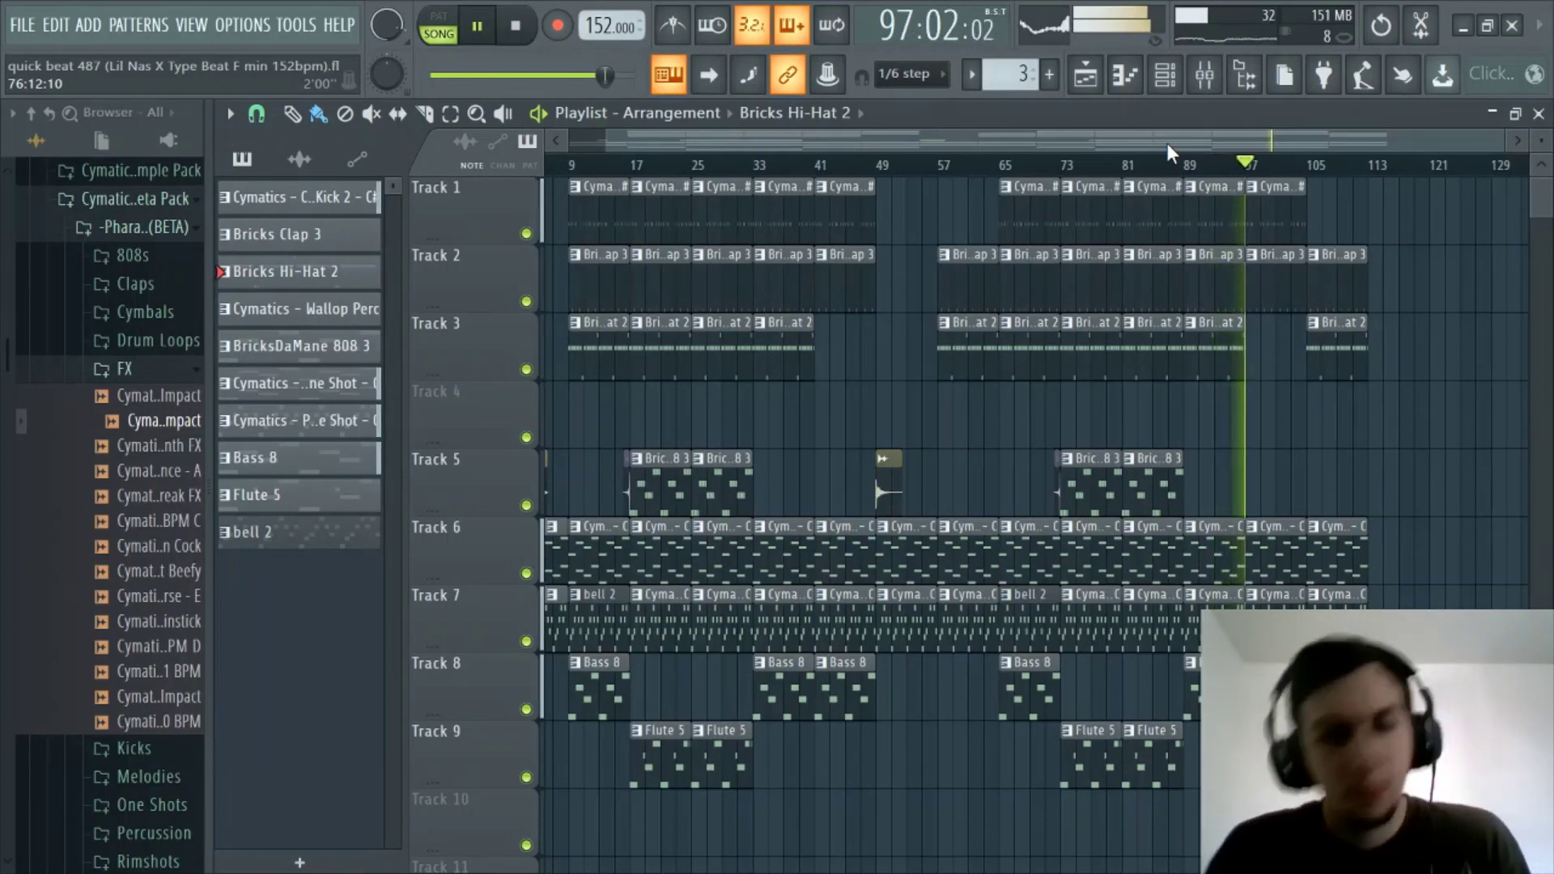
{"action": "left_click_drag", "start_coordinate": [1167, 143], "coordinate": [1237, 147]}
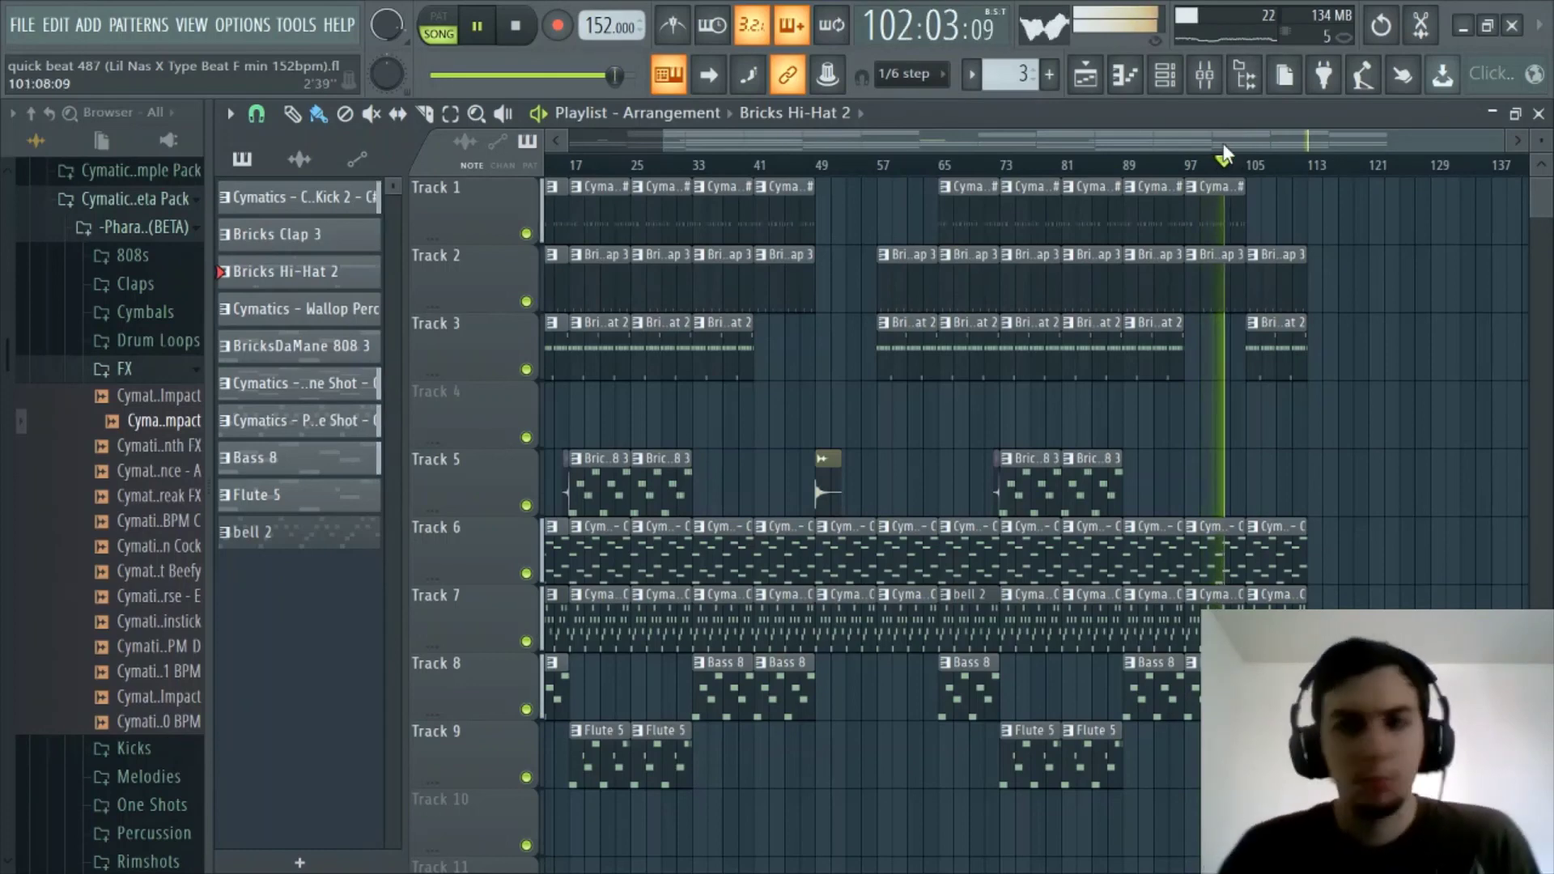
{"action": "left_click_drag", "start_coordinate": [1222, 145], "coordinate": [1232, 143]}
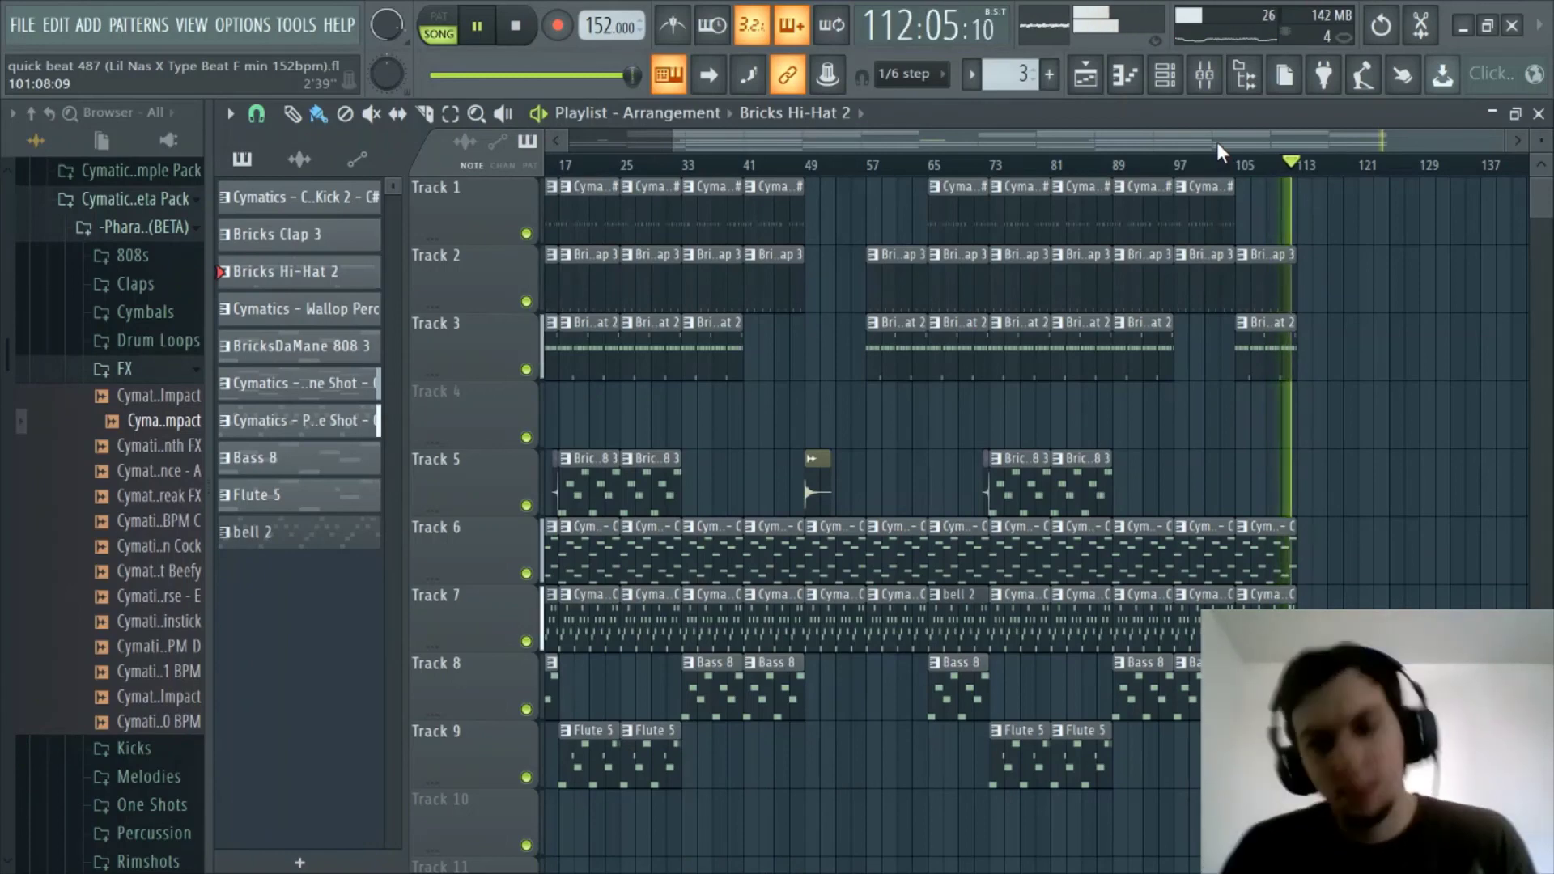
{"action": "key", "text": "space"}
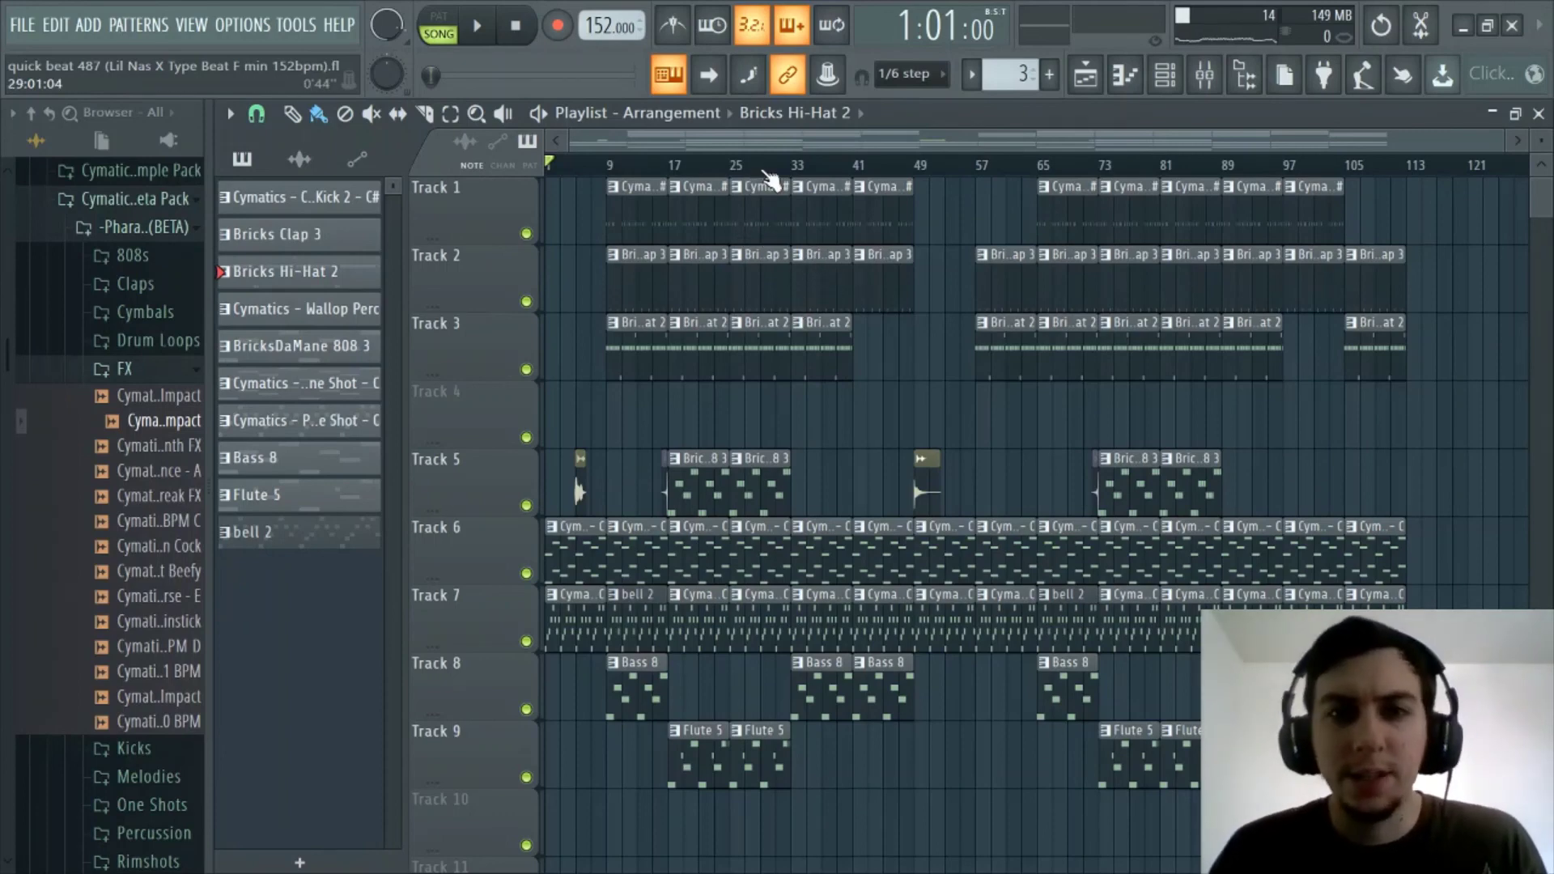
{"action": "scroll", "coordinate": [765, 153], "scroll_direction": "up", "scroll_amount": 2}
{"action": "left_click_drag", "start_coordinate": [763, 145], "coordinate": [633, 147]}
{"action": "scroll", "coordinate": [633, 168], "scroll_direction": "down", "scroll_amount": 1}
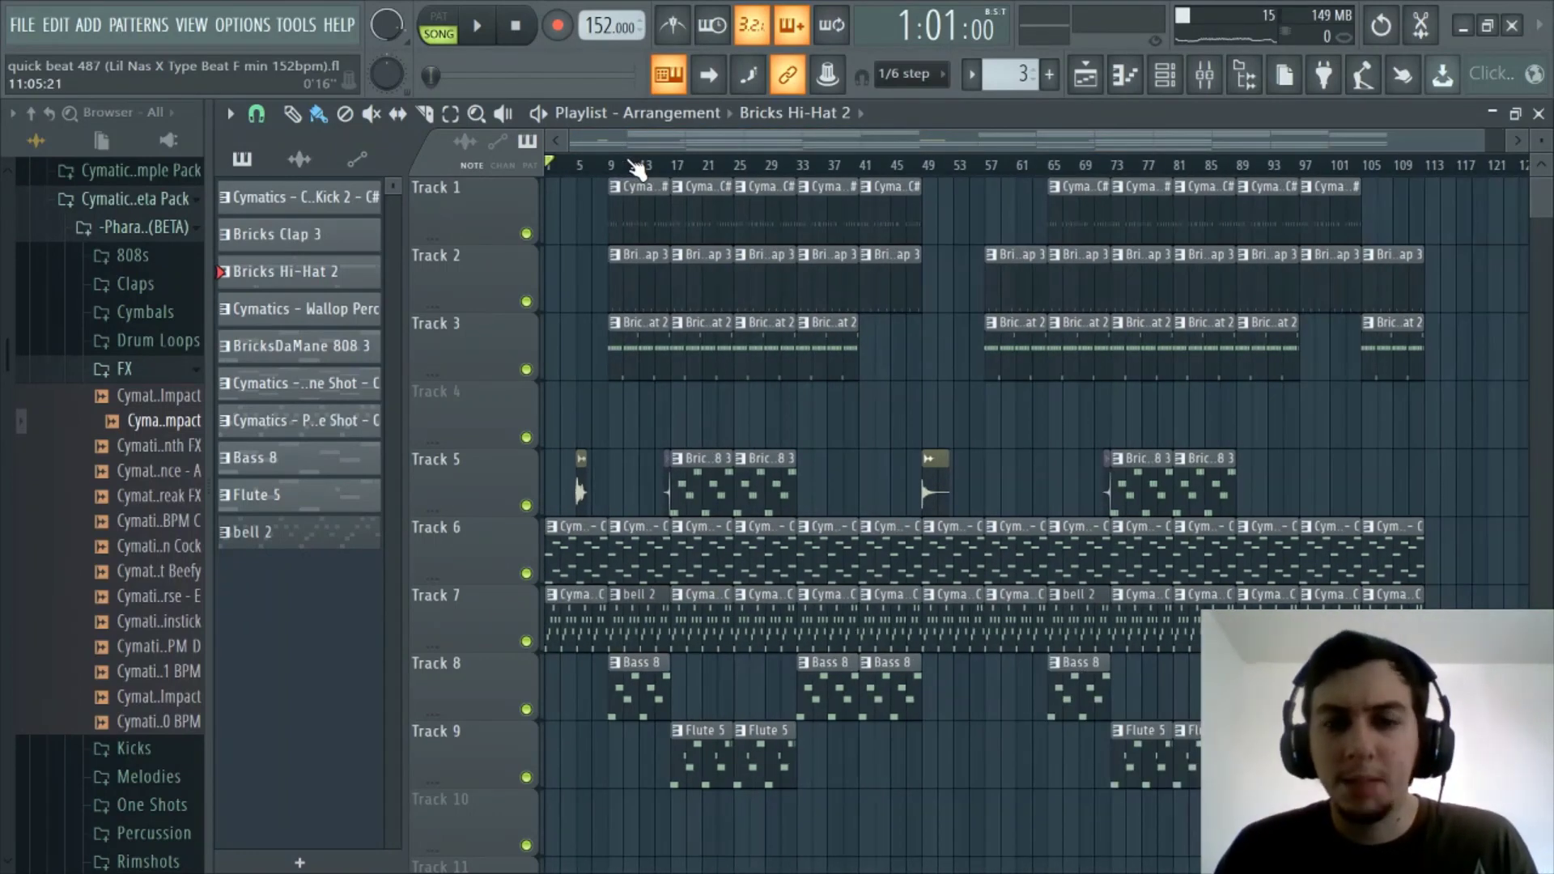
{"action": "scroll", "coordinate": [636, 167], "scroll_direction": "down", "scroll_amount": 1}
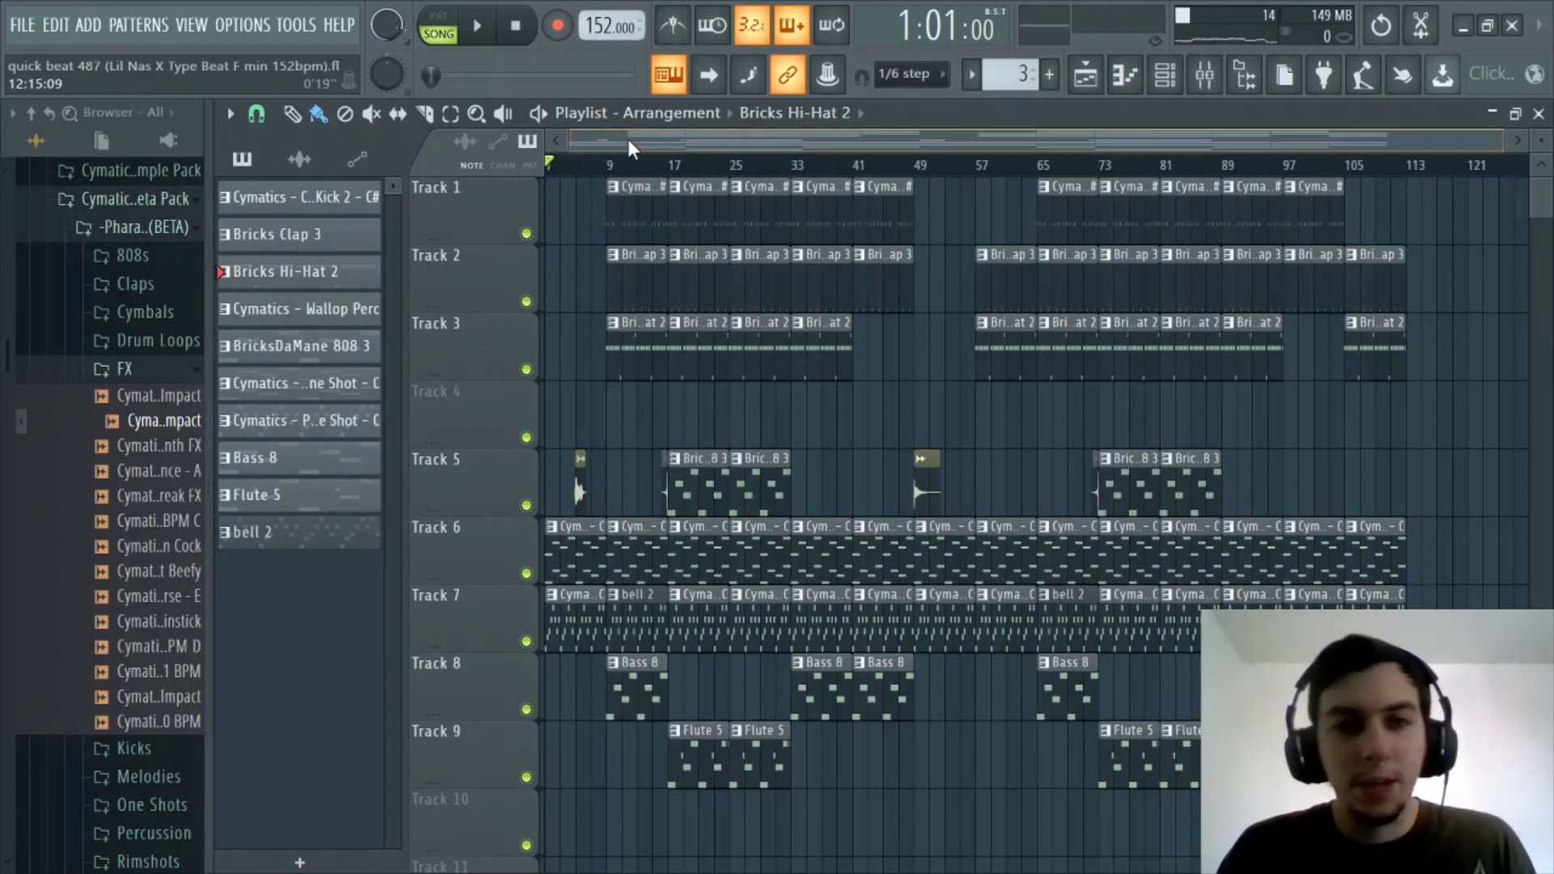
{"action": "scroll", "coordinate": [639, 146], "scroll_direction": "up", "scroll_amount": 2}
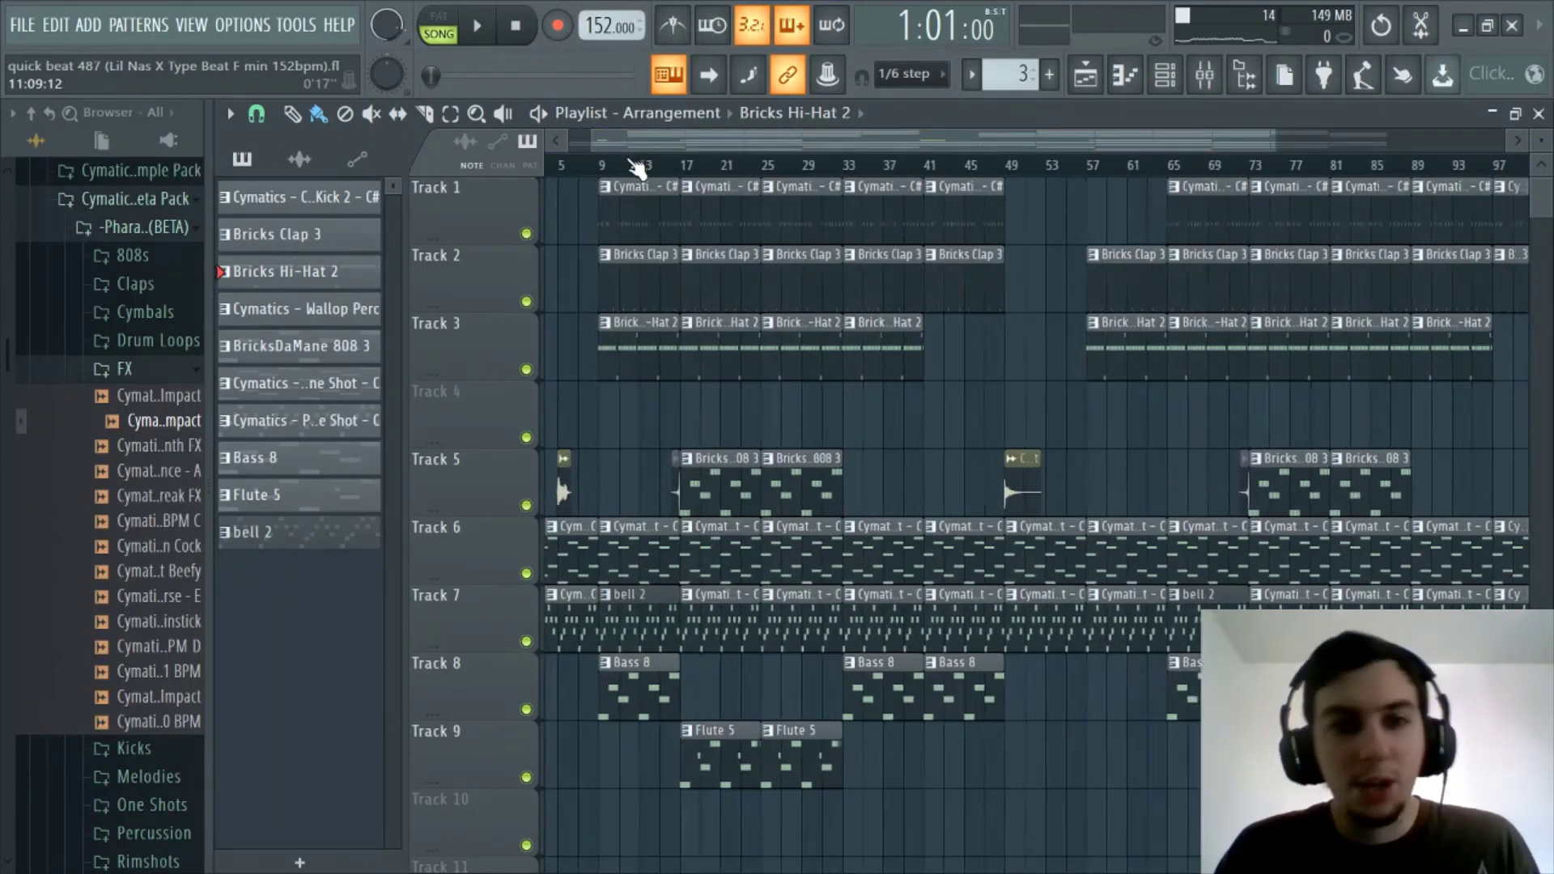